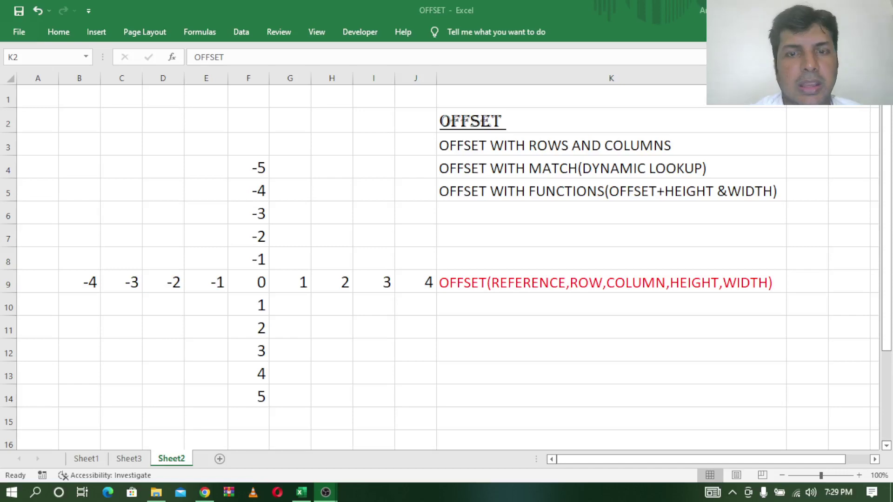
Step: Point out the OFFSET heading in K2, then switch to the YouTube channel in Chrome
left_click(511, 119)
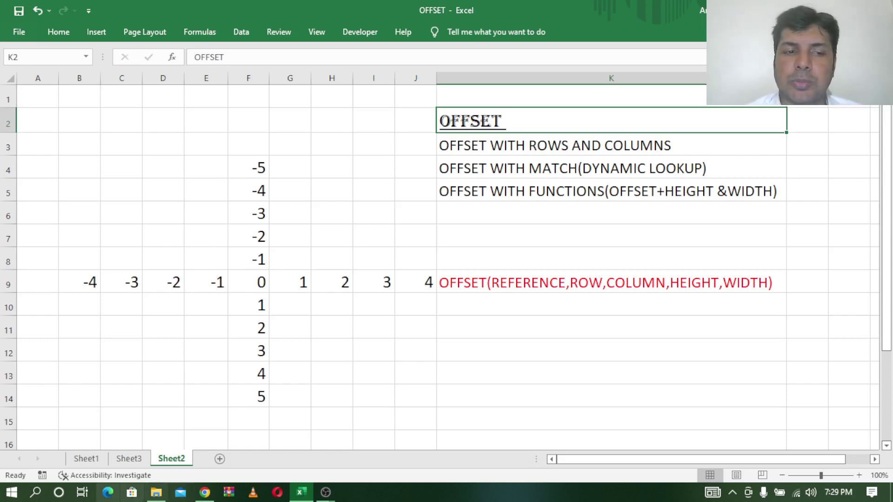
left_click(205, 493)
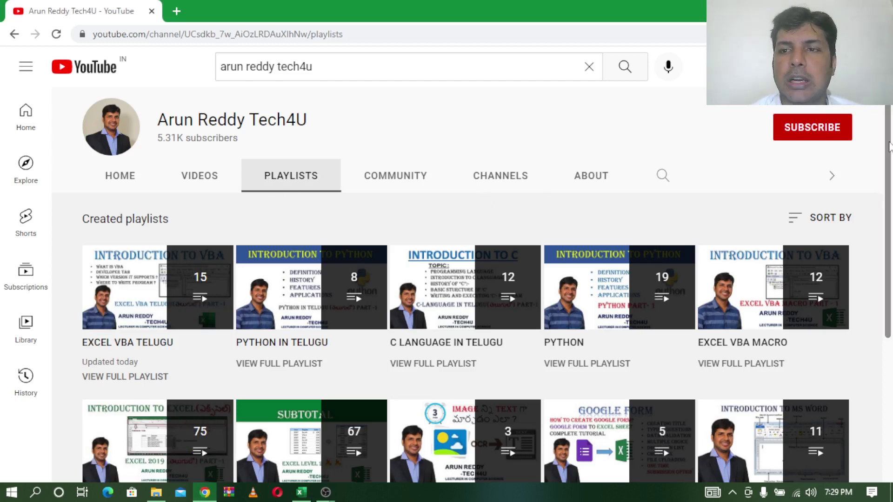
Step: Scroll down the channel's playlists, then Alt+Tab back to the Excel OFFSET workbook
left_click_drag(887, 180, 888, 180)
scroll(668, 257, "down", 2)
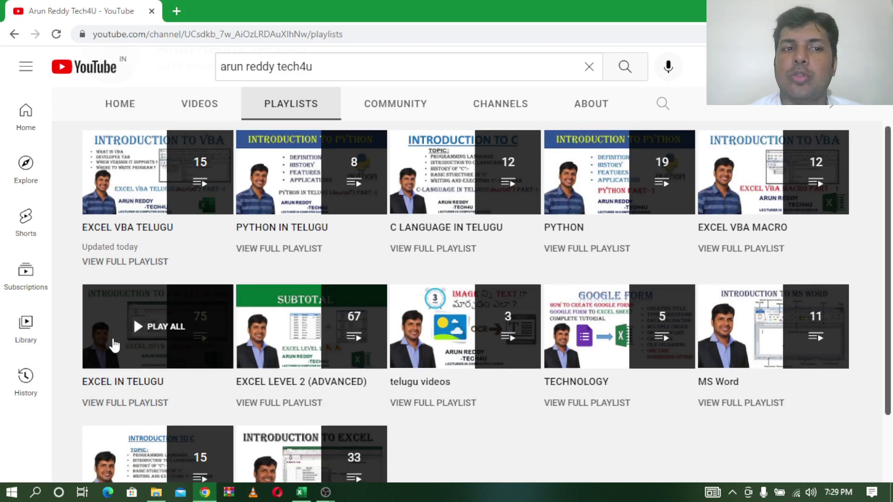
mouse_move(158, 440)
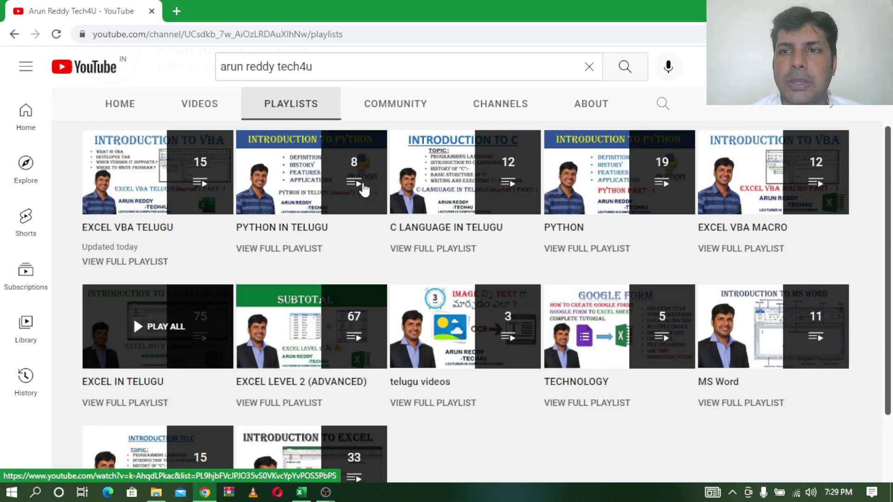
key("alt+Tab")
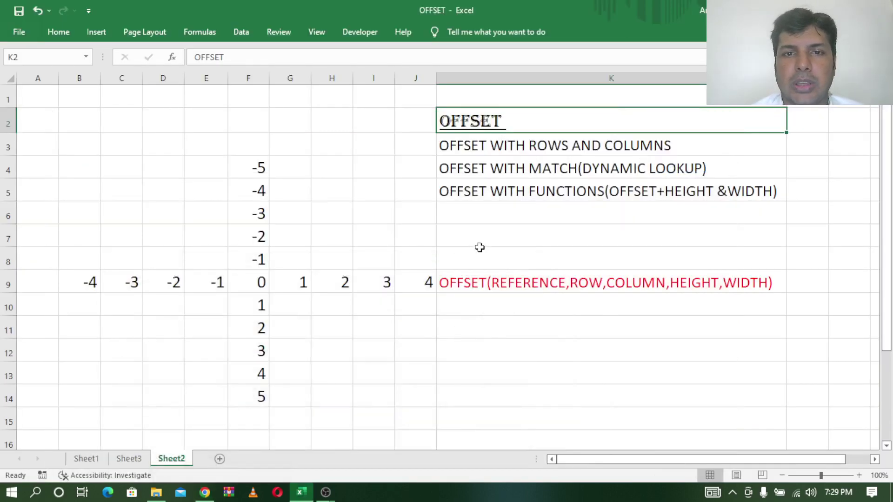
left_click(479, 247)
left_click(494, 122)
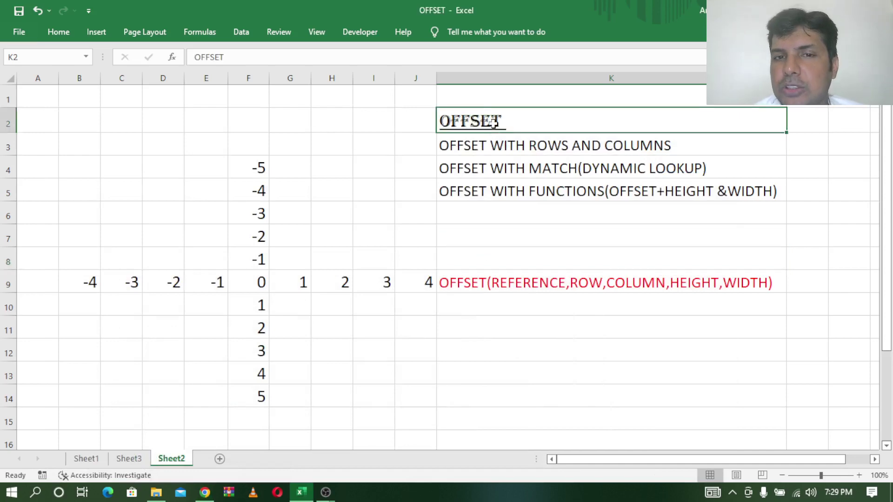
left_click(492, 152)
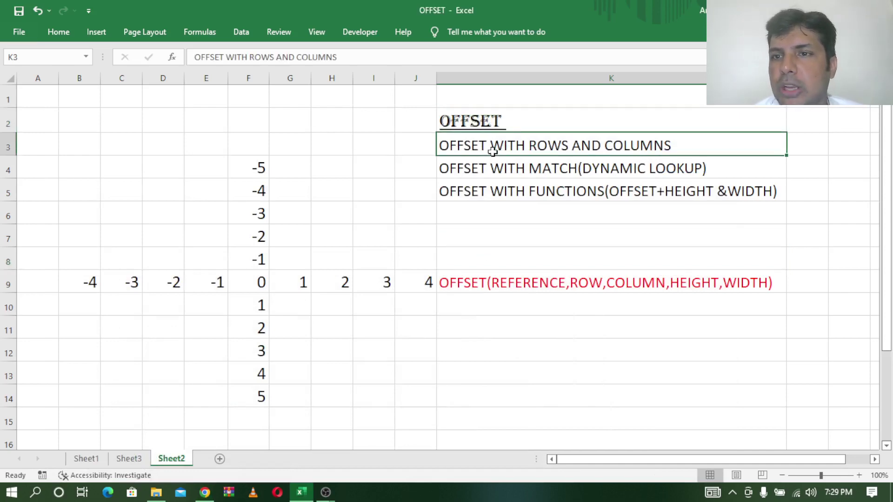
left_click(491, 175)
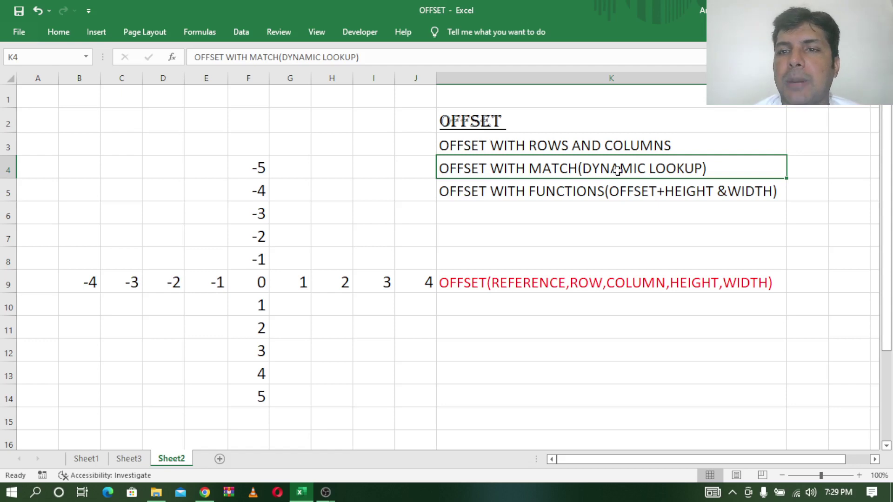
left_click(481, 192)
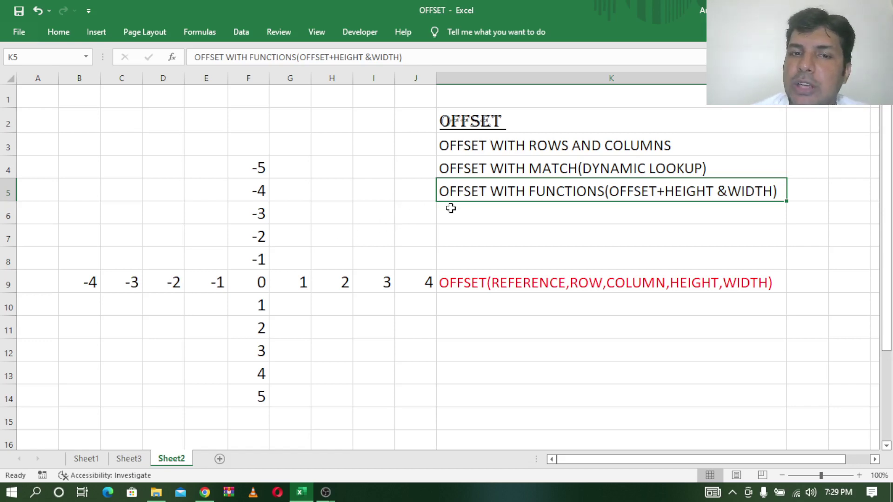
left_click(483, 282)
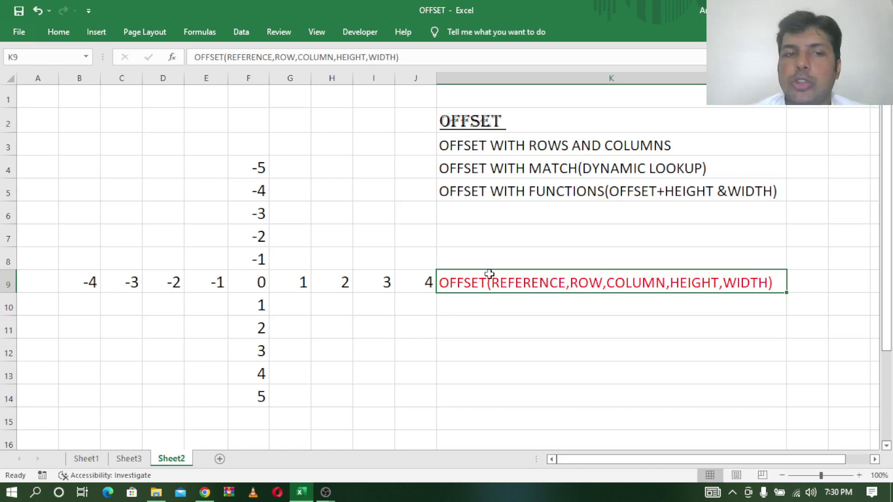
Step: Trace how starting cell F9 reaches H11 with a row offset of 2 via row 11 and column H
left_click(251, 282)
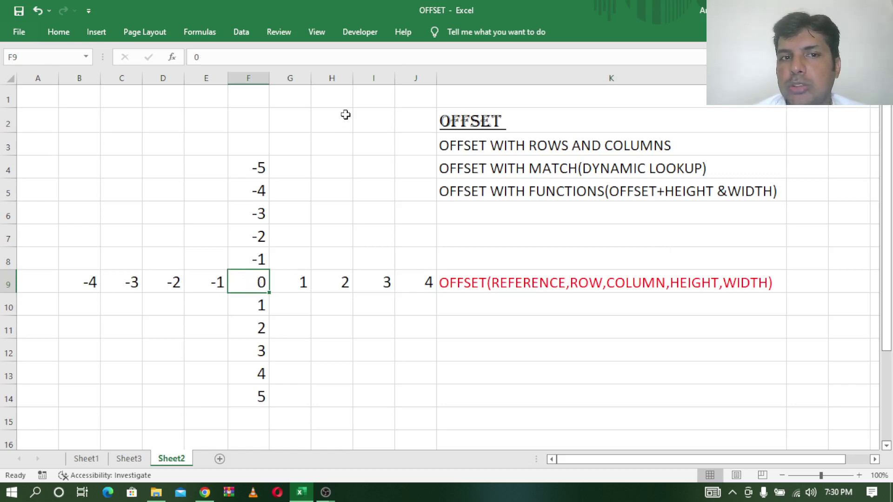
left_click(334, 327)
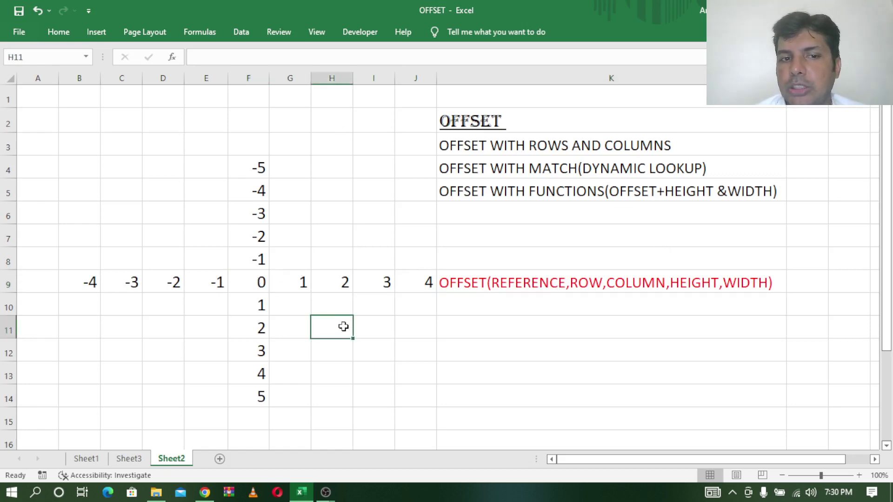
left_click(253, 332)
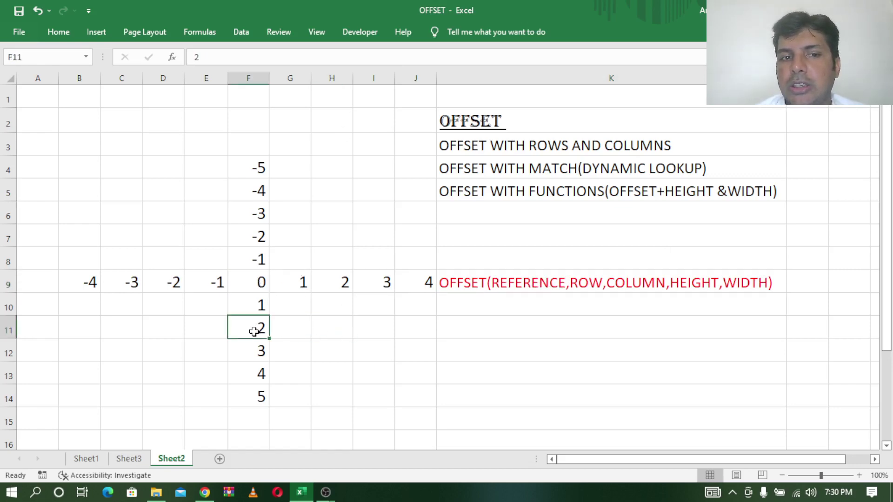
left_click(8, 329)
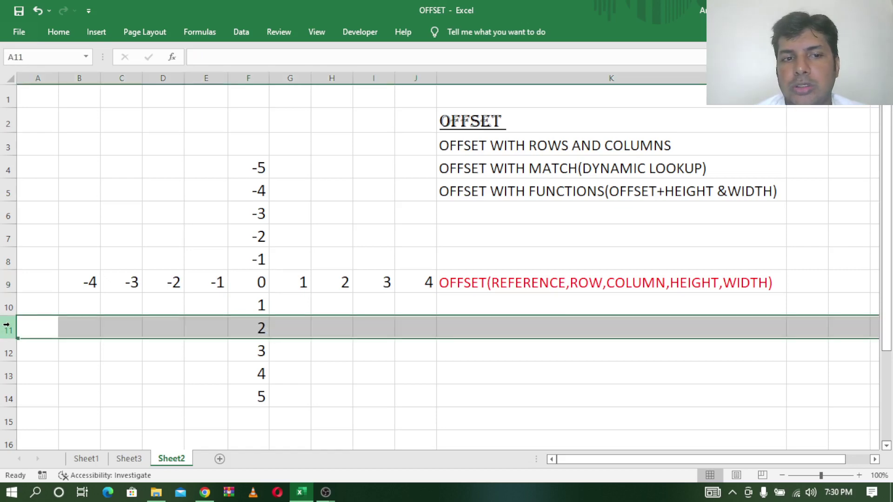
left_click(334, 78)
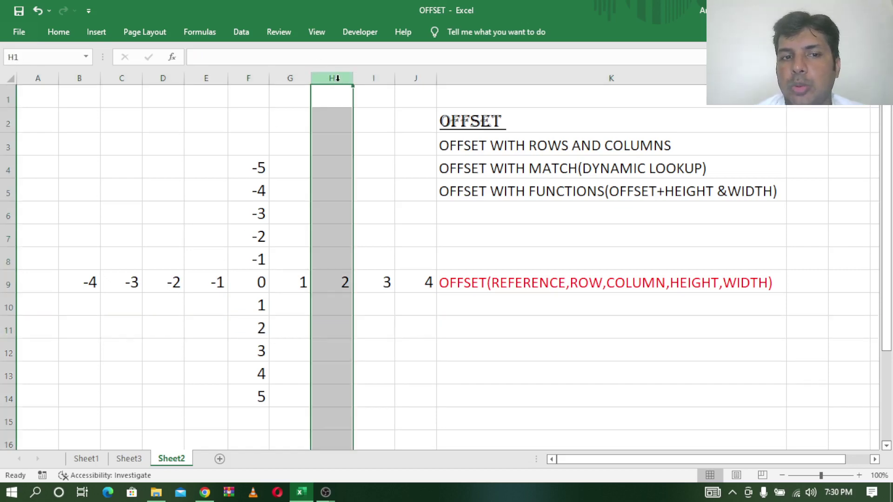
left_click(259, 282)
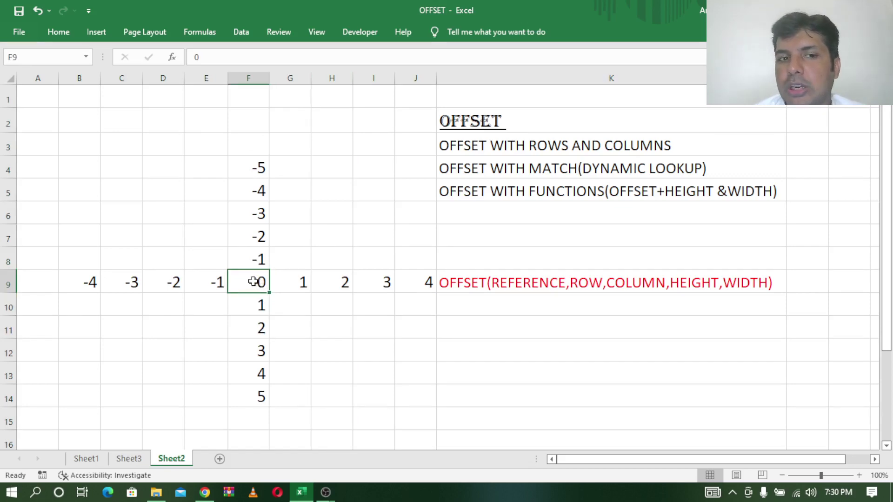
left_click(9, 330)
left_click(340, 79)
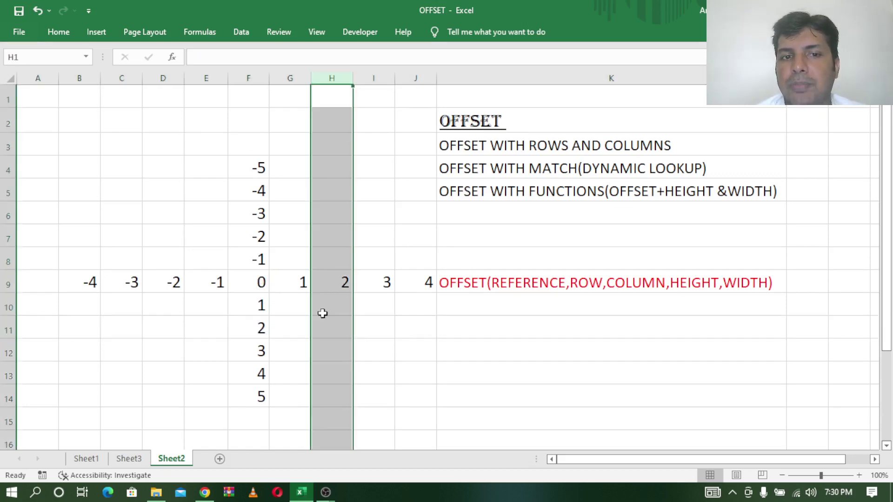
left_click(337, 323)
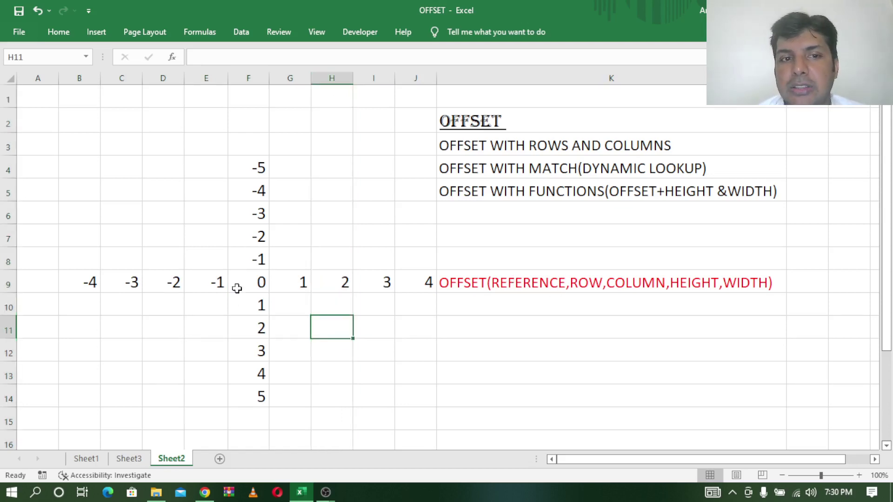
Step: Trace column offsets 2 and 3 to H and I, then go to Sheet1
left_click(254, 280)
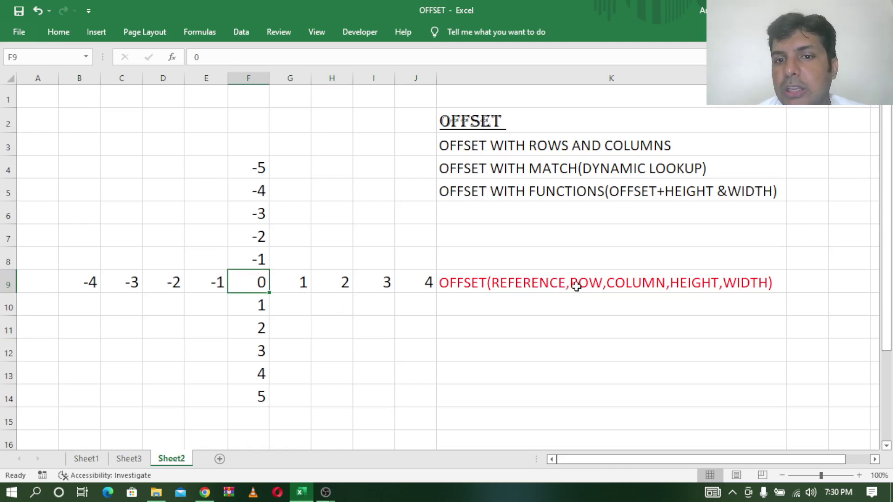
left_click(249, 327)
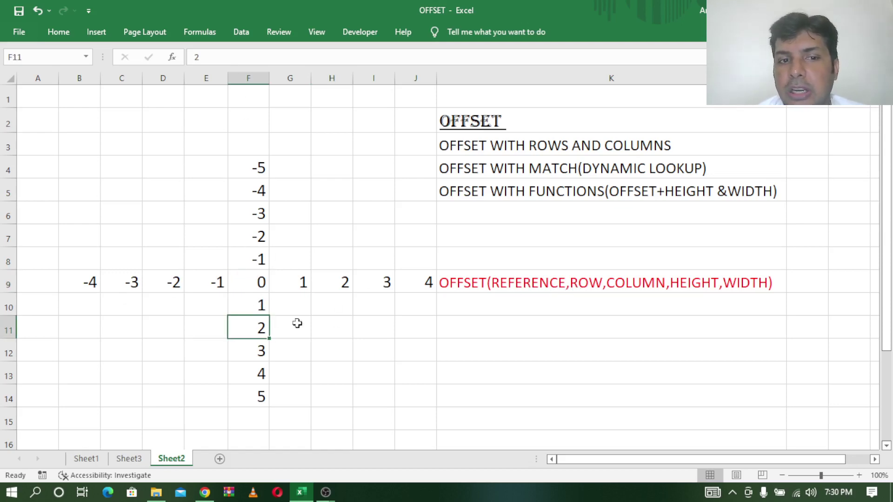
left_click(345, 284)
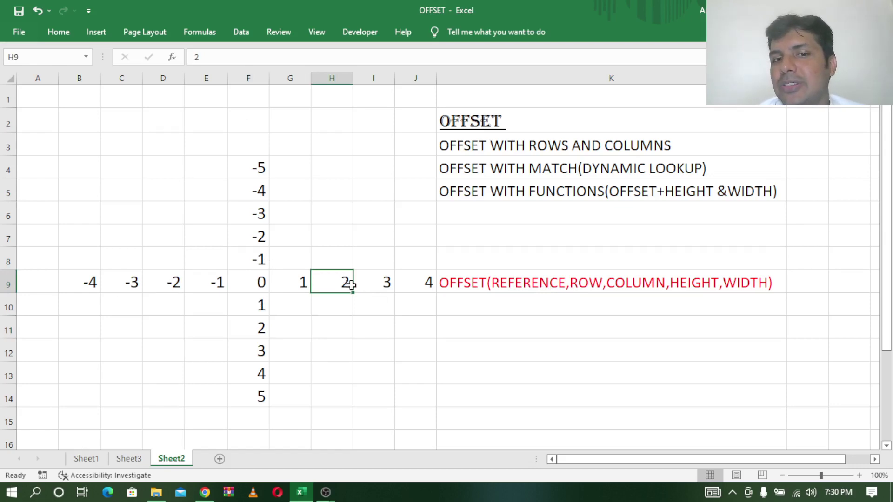
left_click(380, 332)
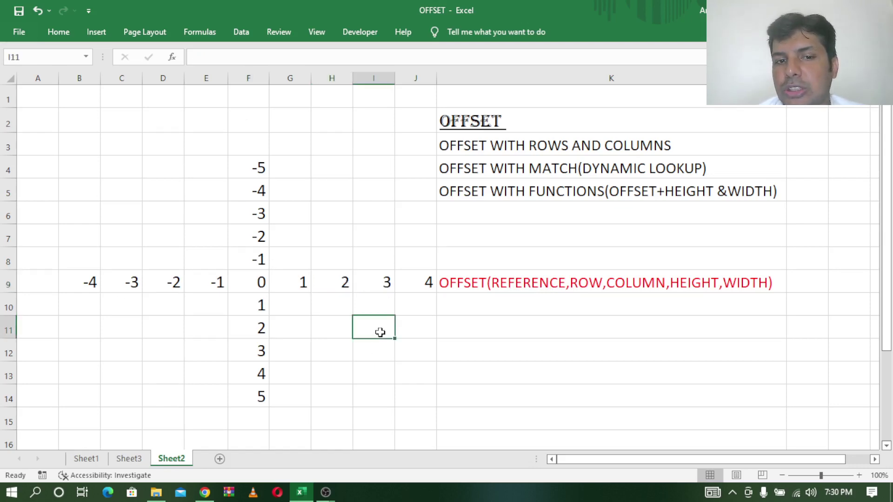
left_click(257, 329)
left_click(381, 284)
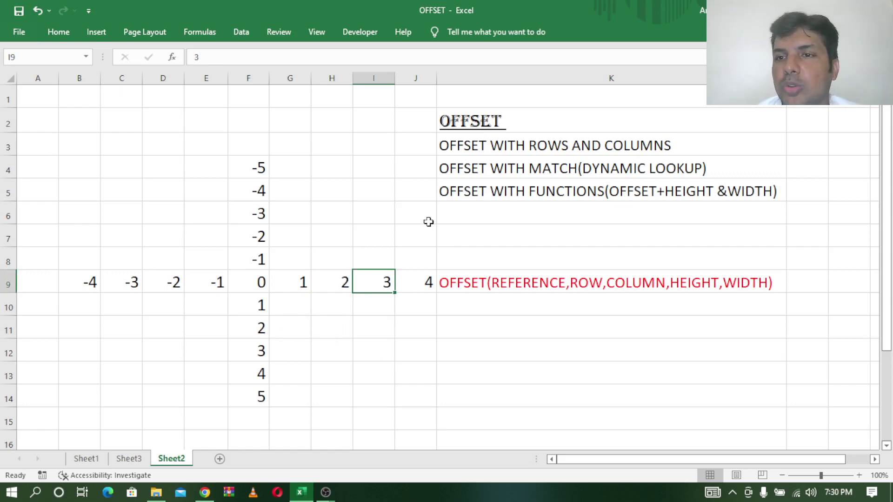
left_click(86, 459)
left_click(316, 184)
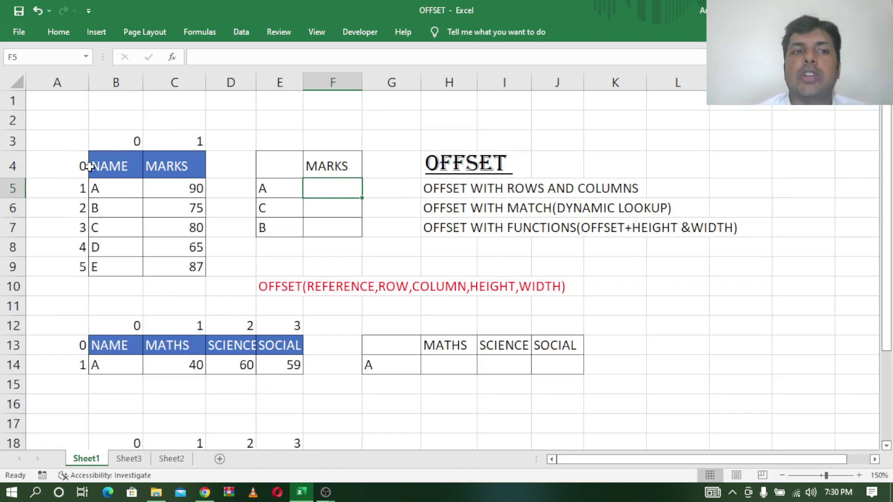
Step: Enter =offset(B4,1,1) in F5 so student A's mark shows 90
left_click_drag(119, 166, 182, 265)
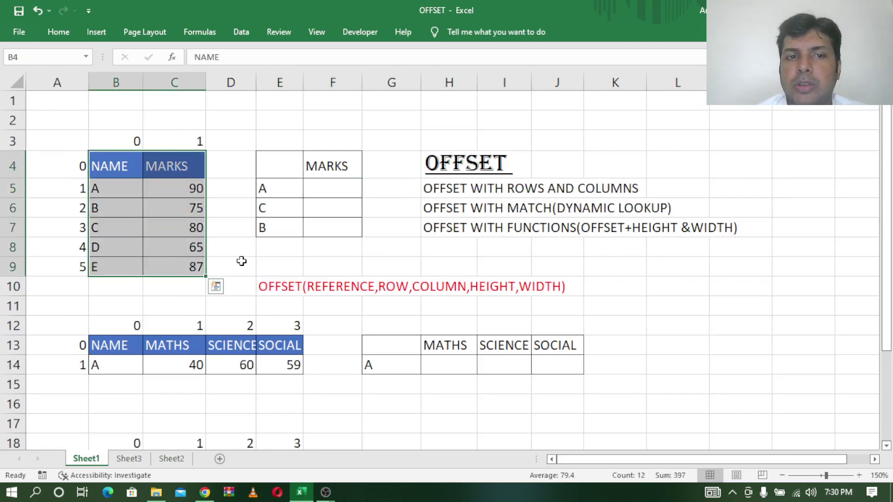
left_click(284, 266)
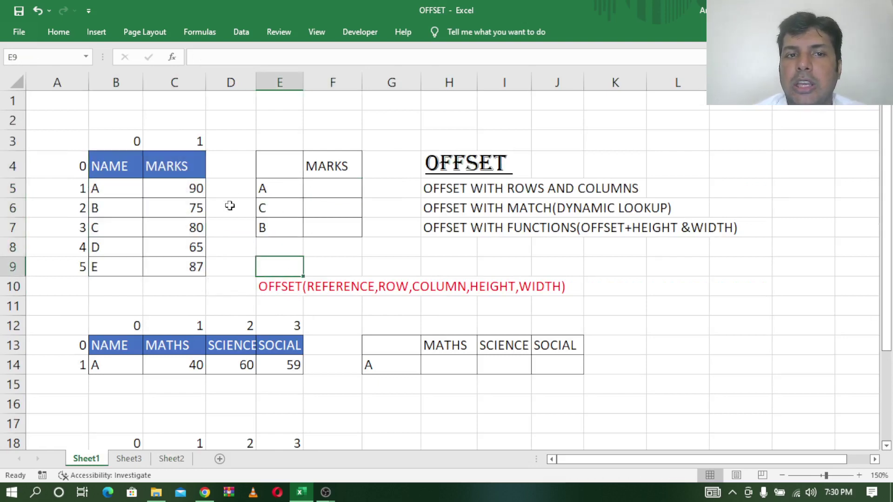
left_click(249, 190)
left_click(326, 189)
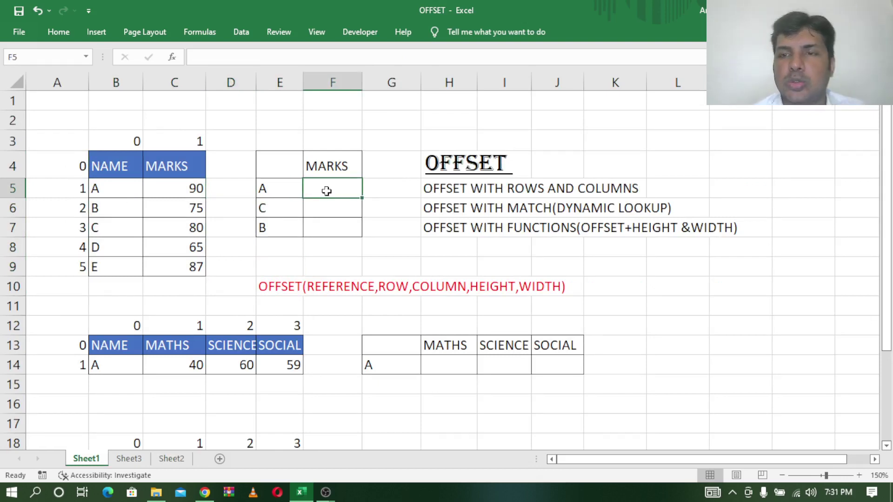
double_click(327, 190)
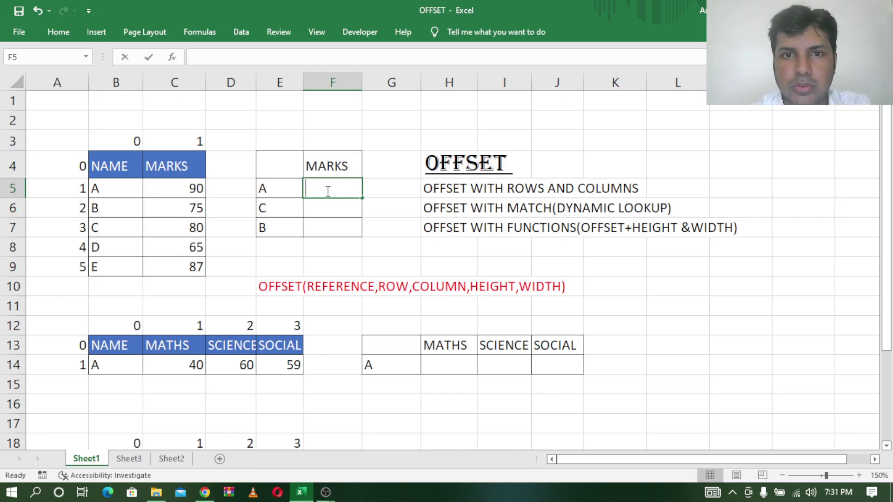
type("=off")
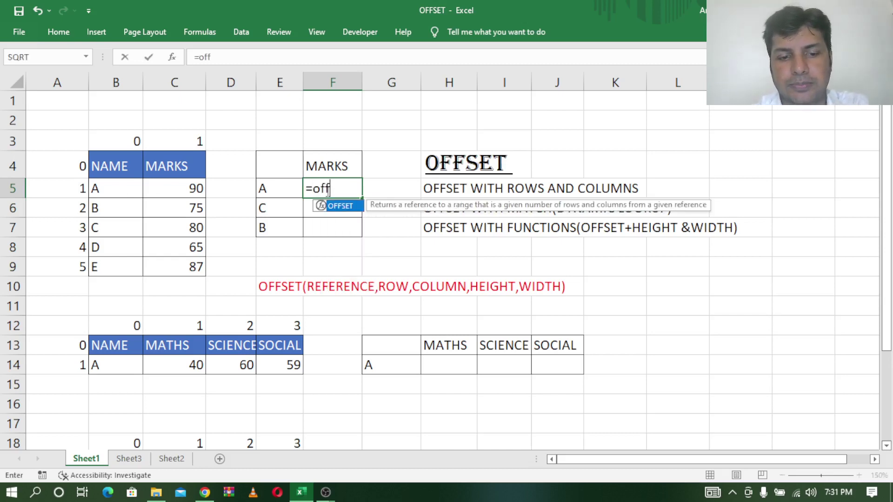
type("set(")
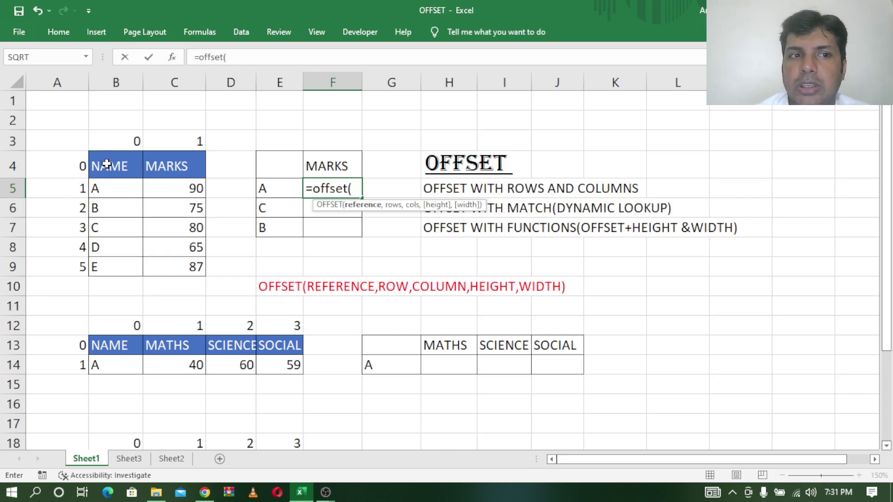
left_click(104, 163)
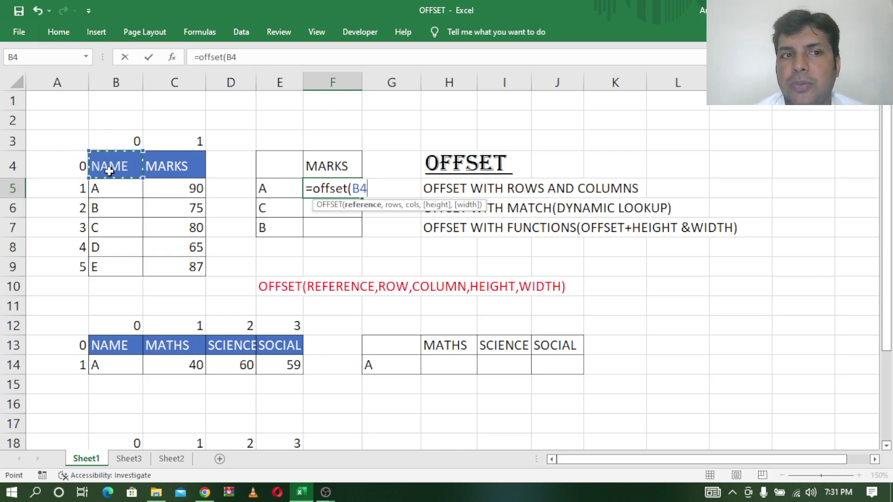
type(",")
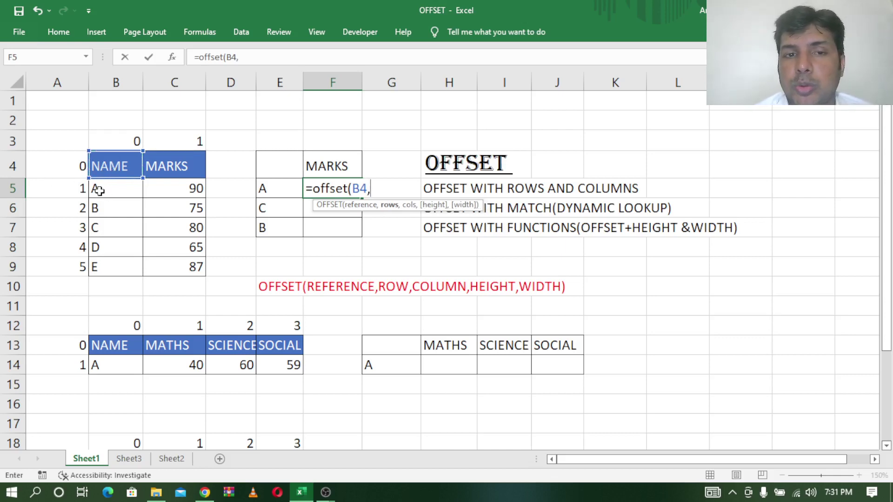
type("1")
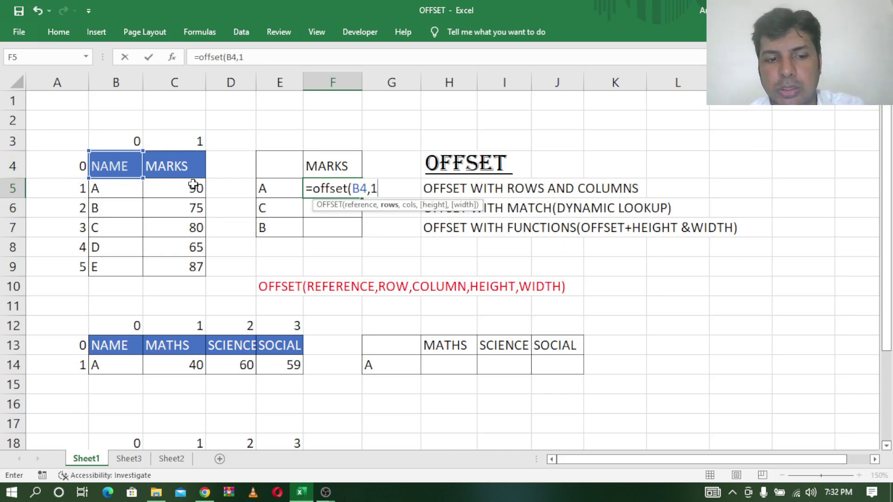
type(",1)")
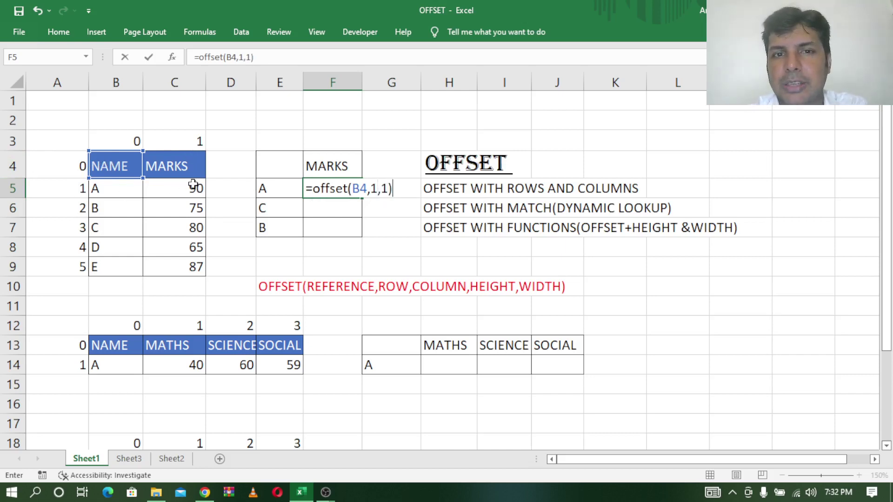
key("Return")
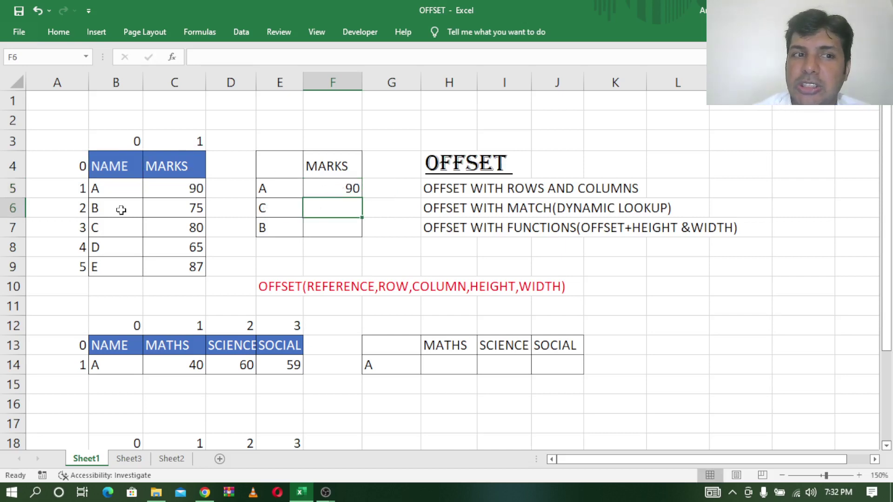
Step: Enter =offset(B7,0,1) in F6 so student C's mark shows 80
left_click(114, 163)
left_click(2, 228)
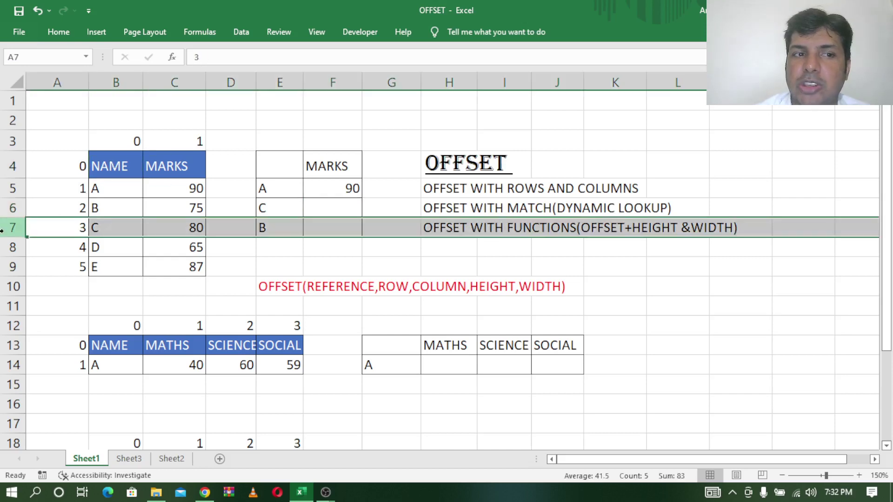
left_click(196, 79)
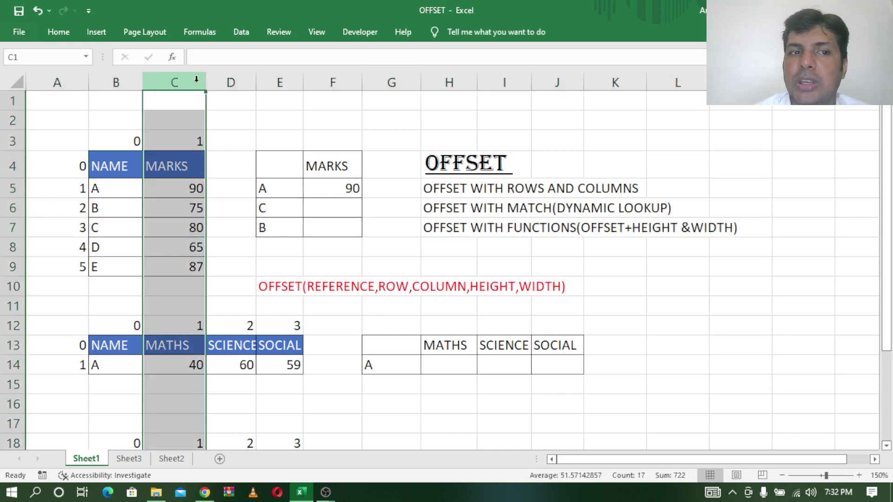
left_click(327, 209)
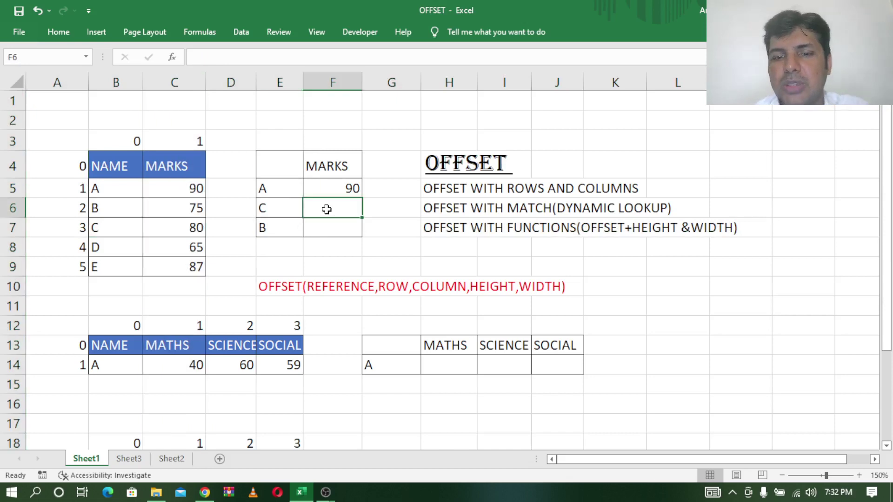
type("=off")
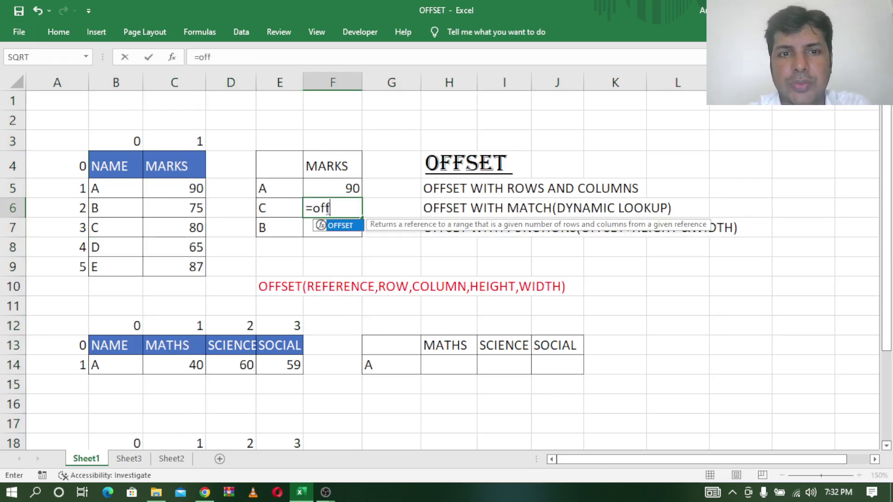
type("set")
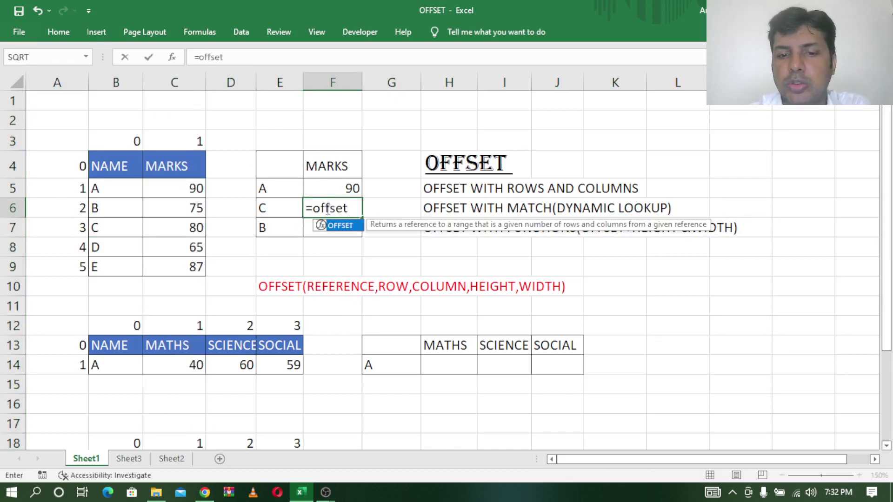
type("(")
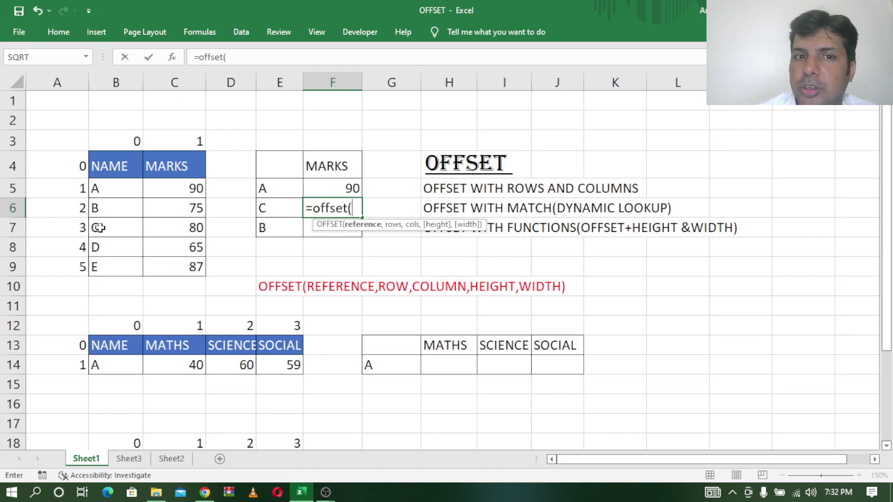
left_click(99, 227)
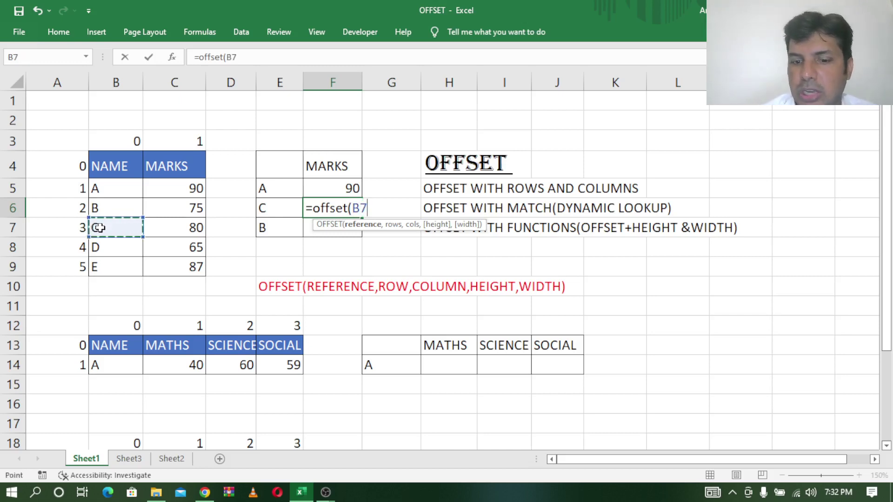
type(",")
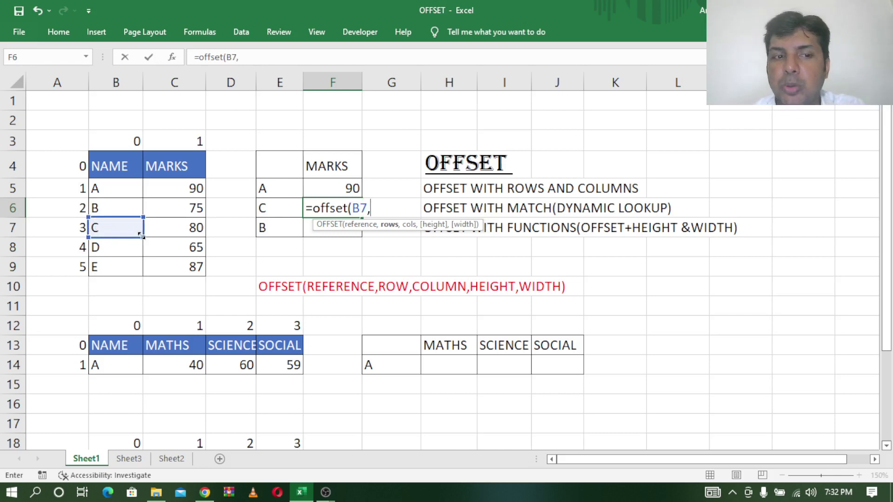
type("0")
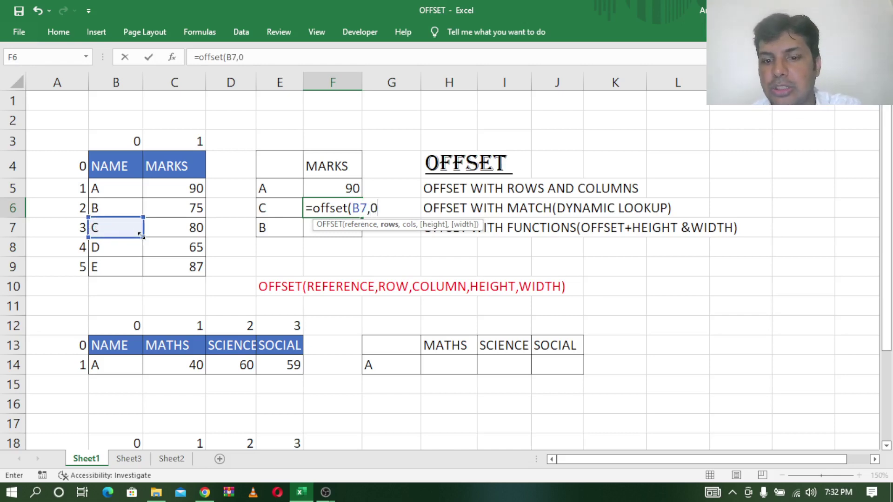
type(",")
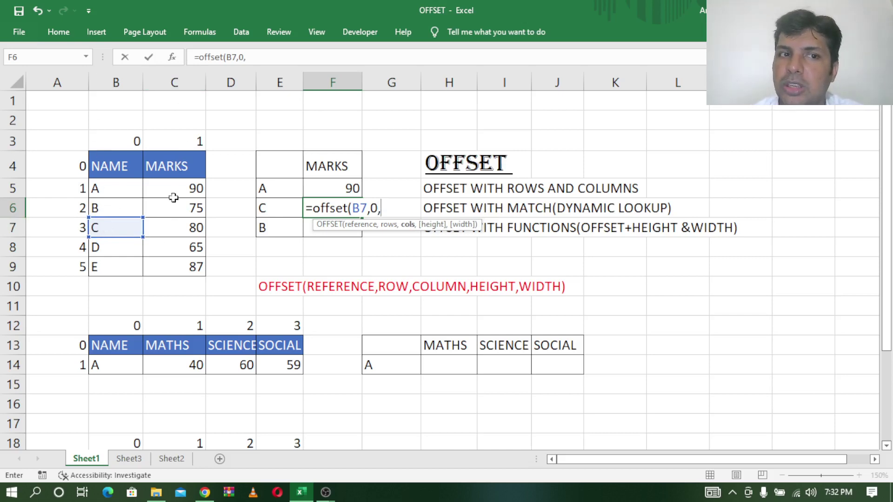
type("1")
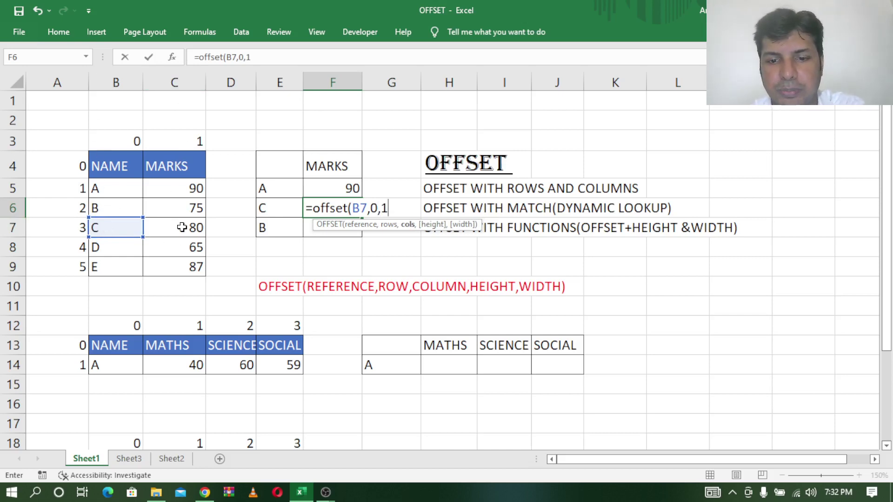
type(")")
key("Return")
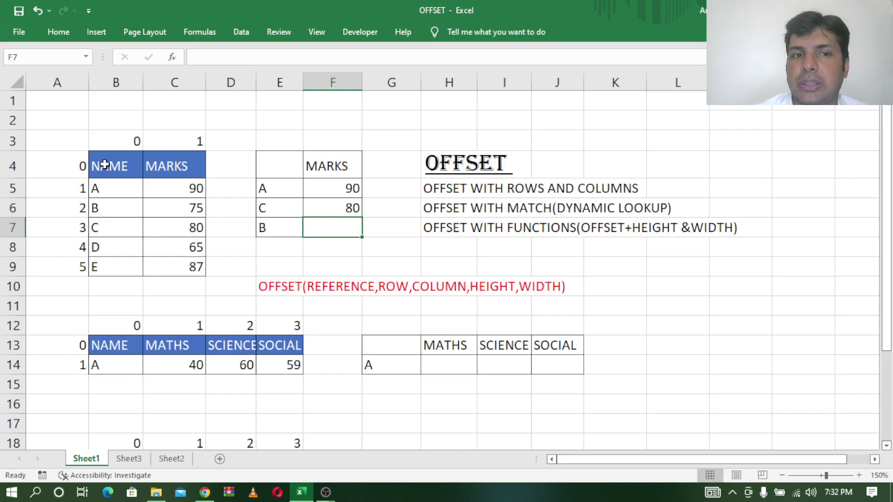
Step: Enter =offset(B4,2,1) in F7 so student B's mark shows 75
left_click(343, 189)
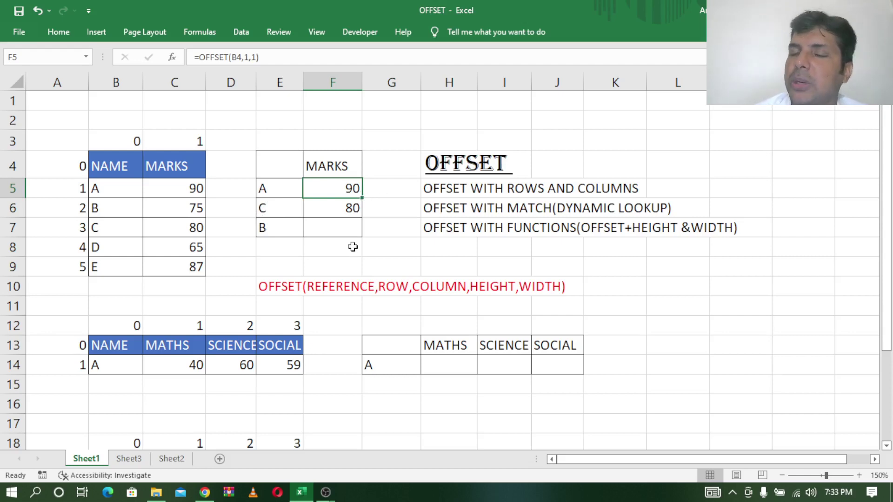
left_click(342, 229)
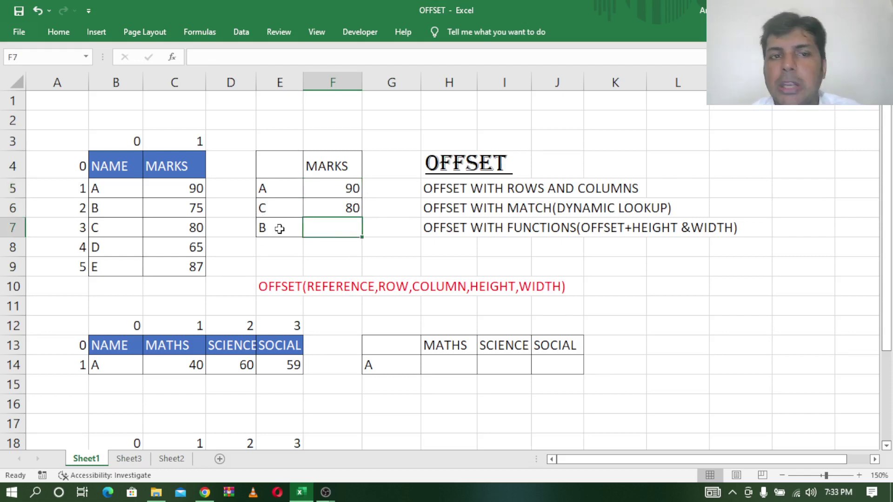
type("=")
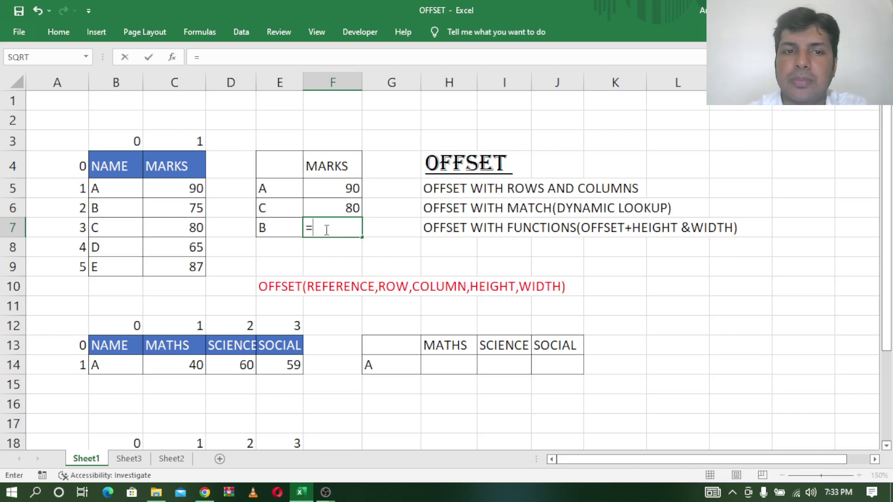
type("offs")
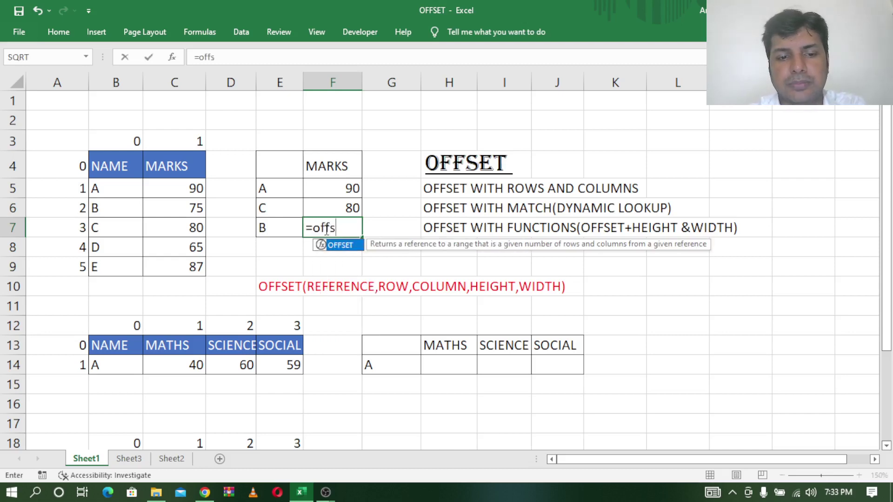
type("et(")
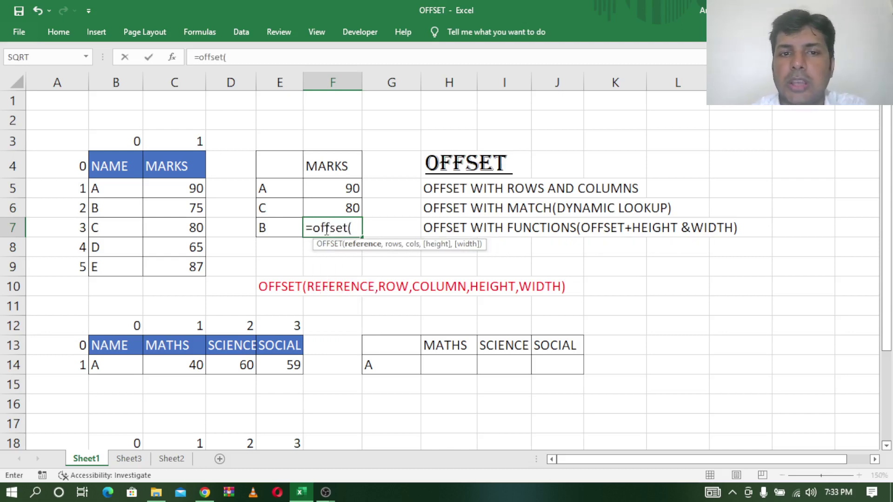
left_click(108, 161)
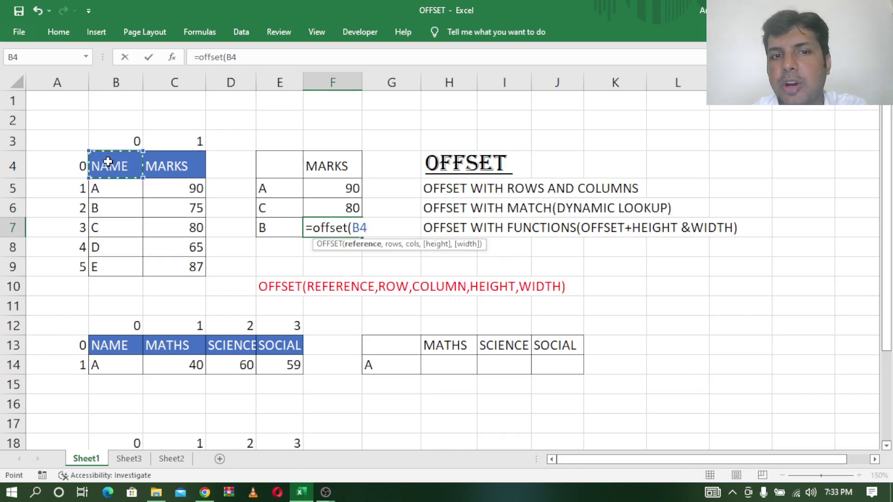
type(",")
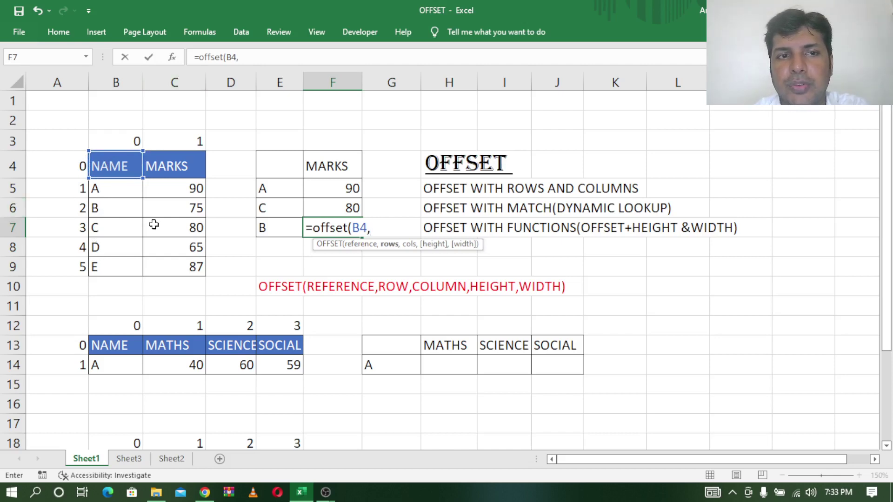
type("2")
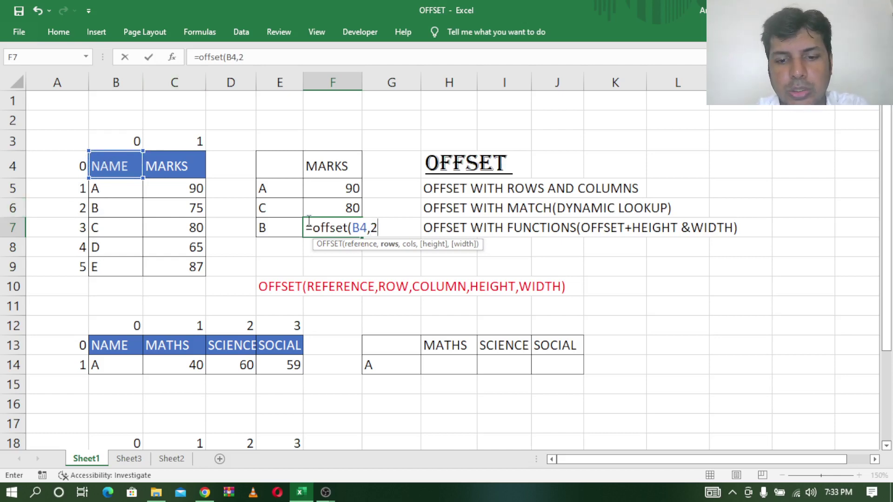
type(",1)")
key("Return")
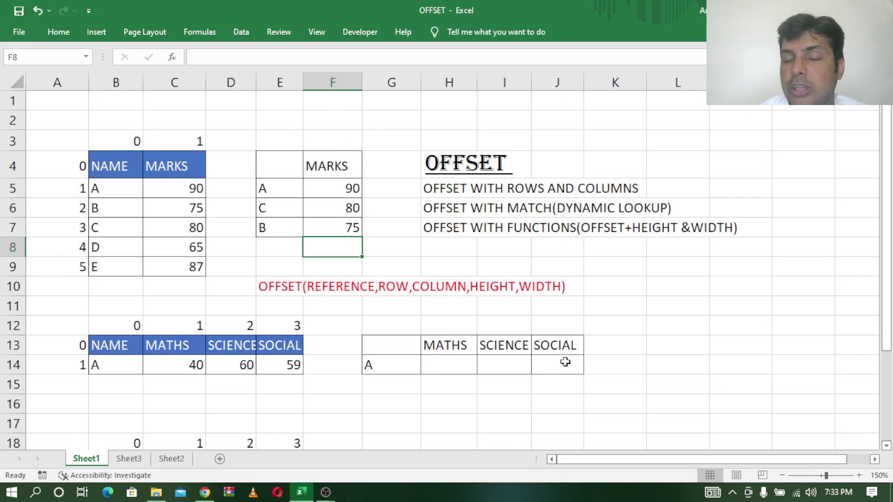
Step: Enter =OFFSET(B13,1,1) in H14 to return A's MATHS mark 40
left_click(433, 364)
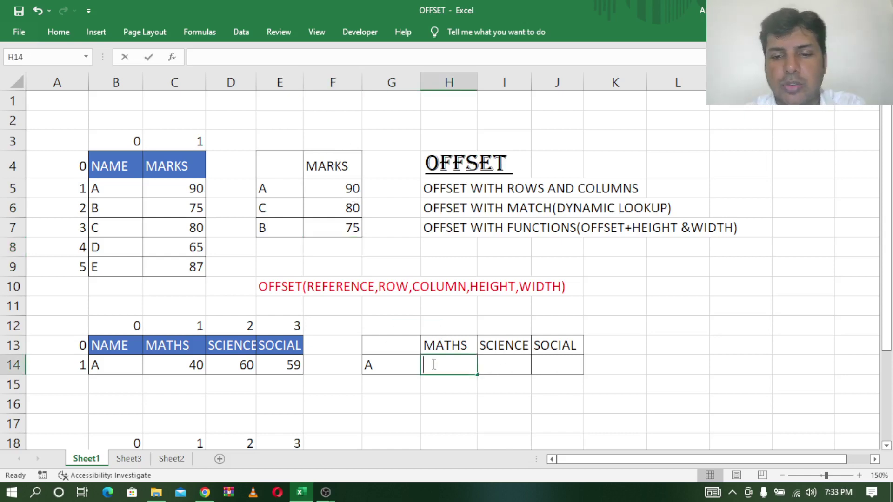
type("=off")
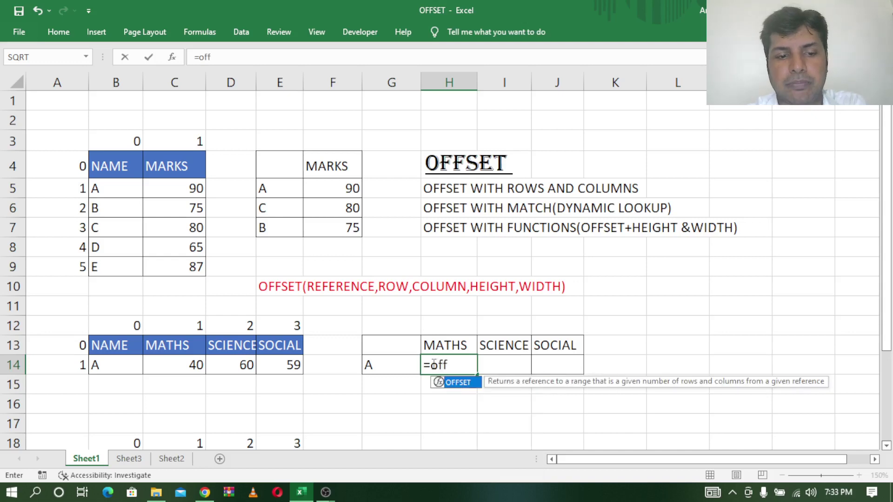
key("Tab")
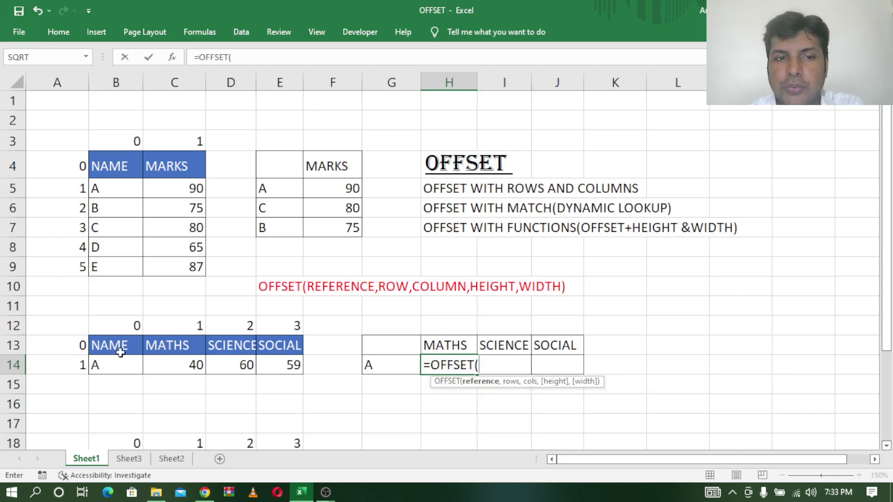
left_click(106, 346)
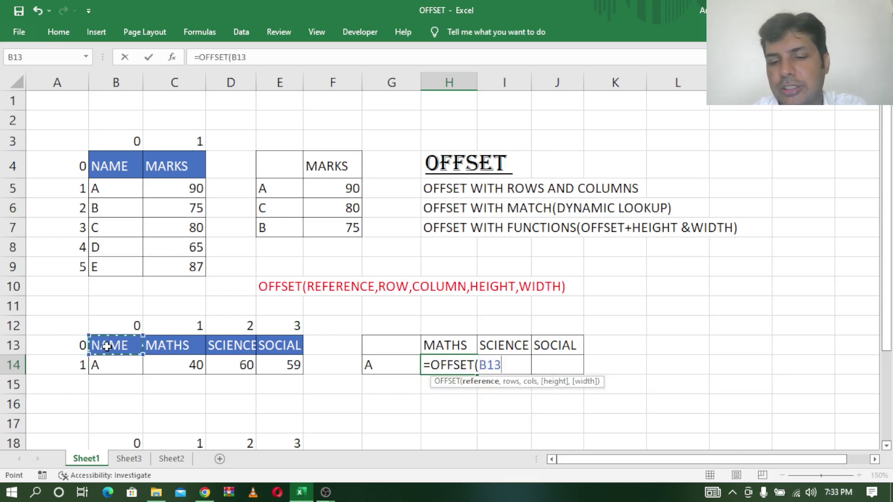
type(",")
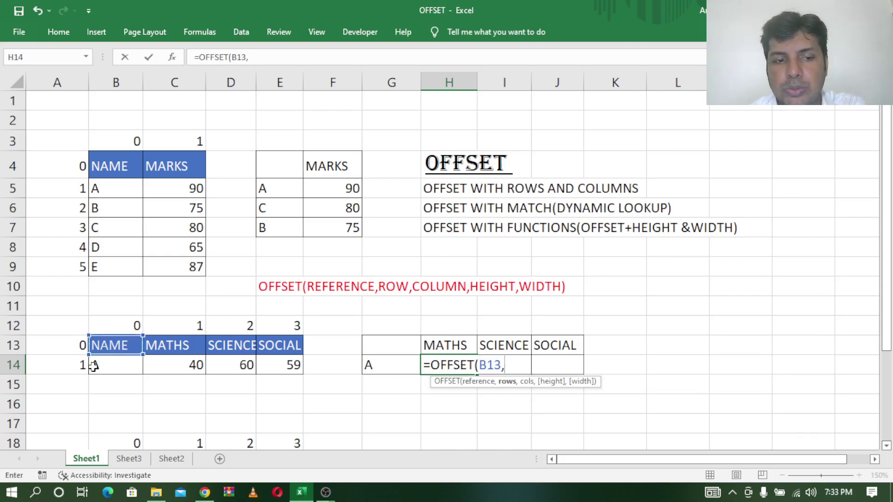
type("1,1")
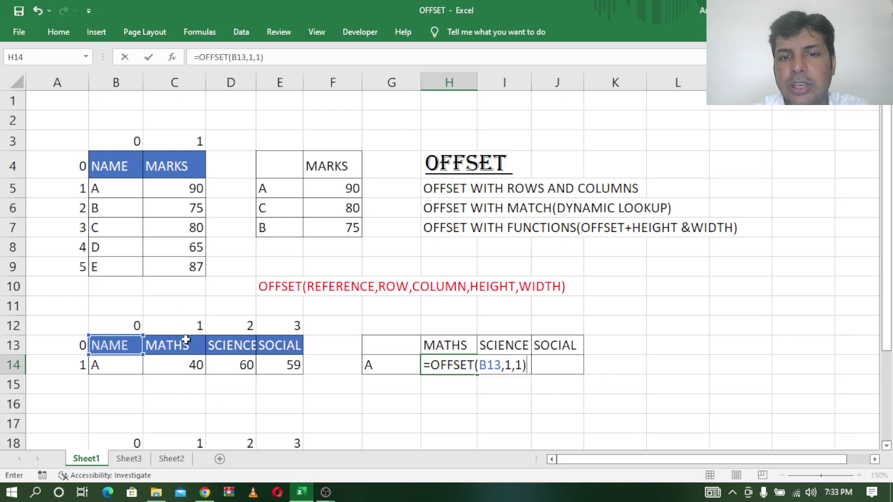
key("Return")
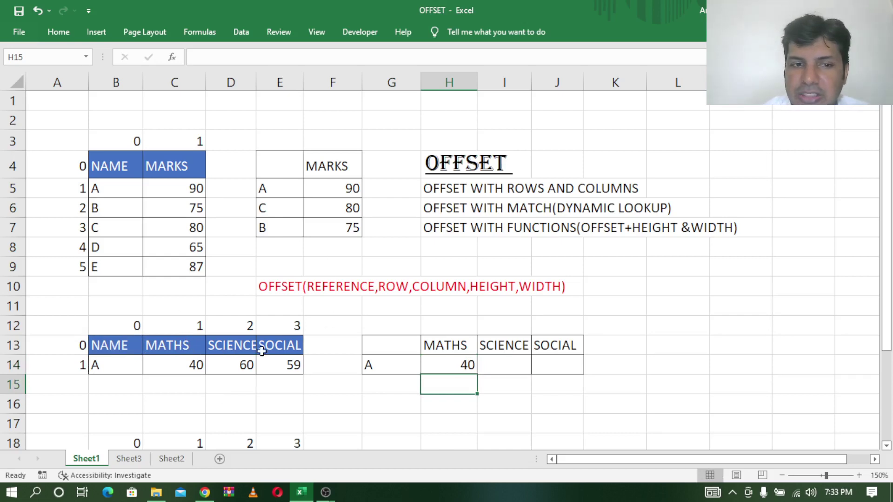
Step: Copy H14's formula across to J14, giving SCIENCE 60 and SOCIAL 59
left_click(457, 368)
left_click_drag(477, 374, 582, 375)
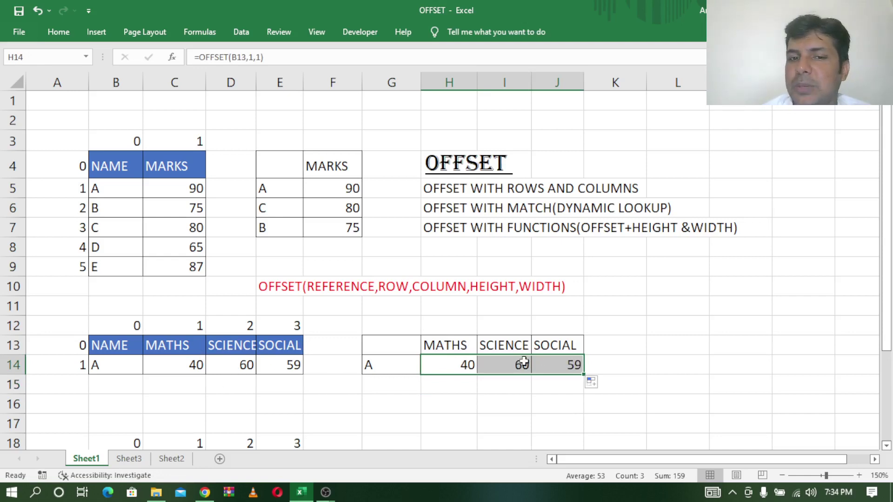
left_click(111, 342)
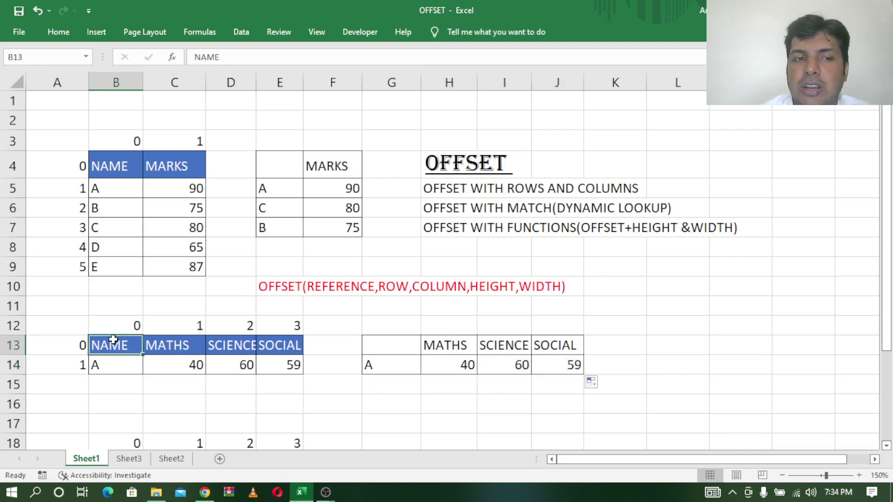
left_click(173, 347)
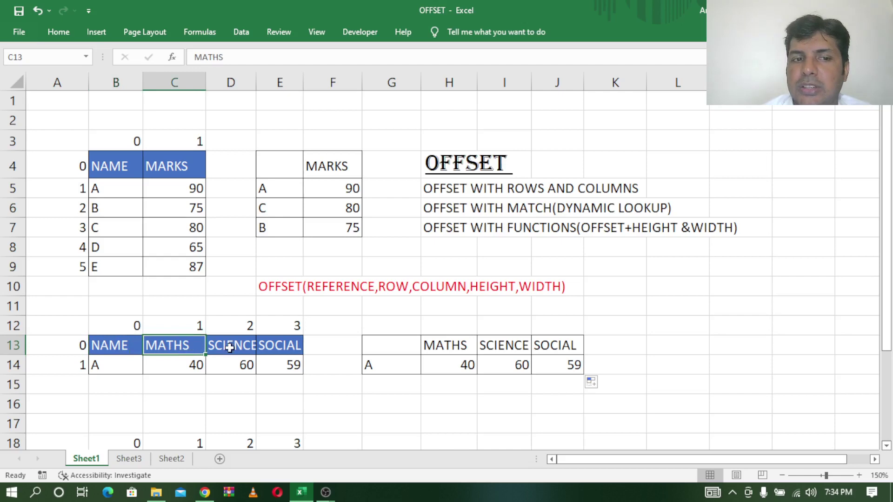
double_click(446, 366)
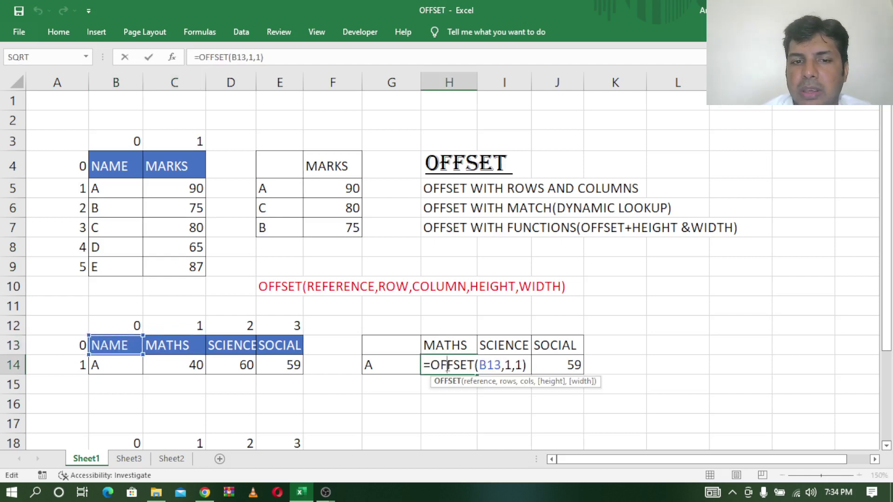
key("Return")
double_click(500, 366)
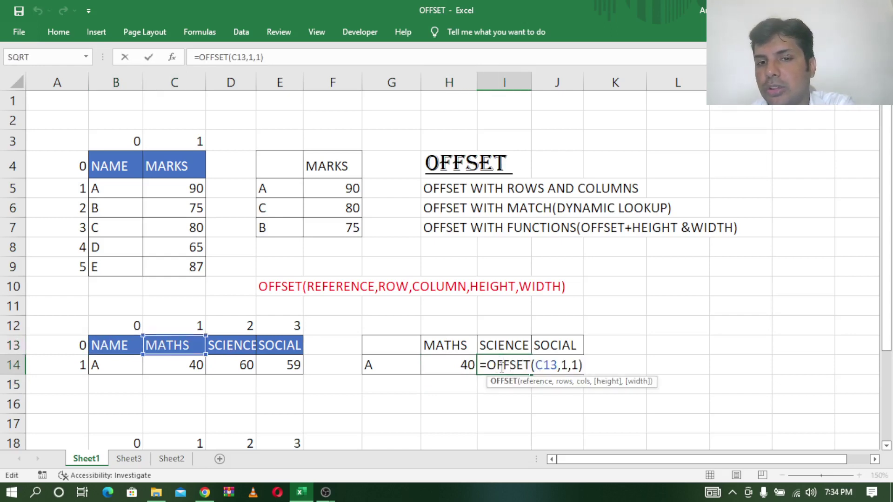
key("Return")
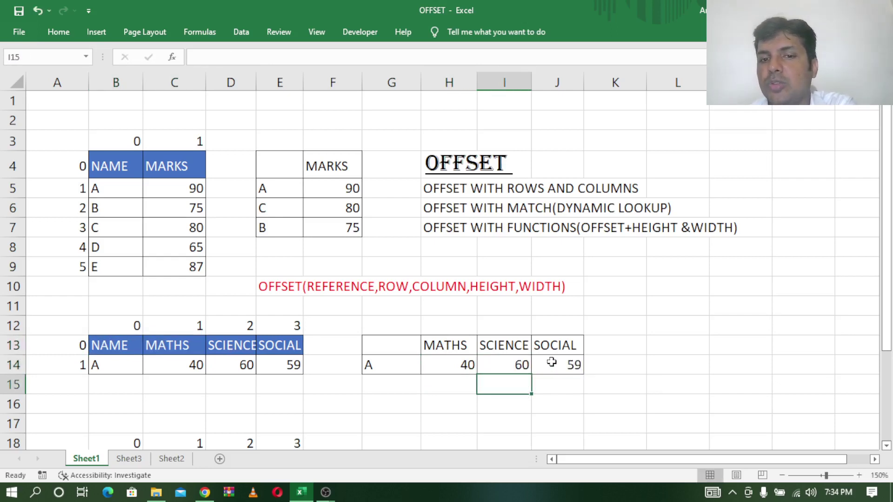
left_click(550, 362)
double_click(552, 365)
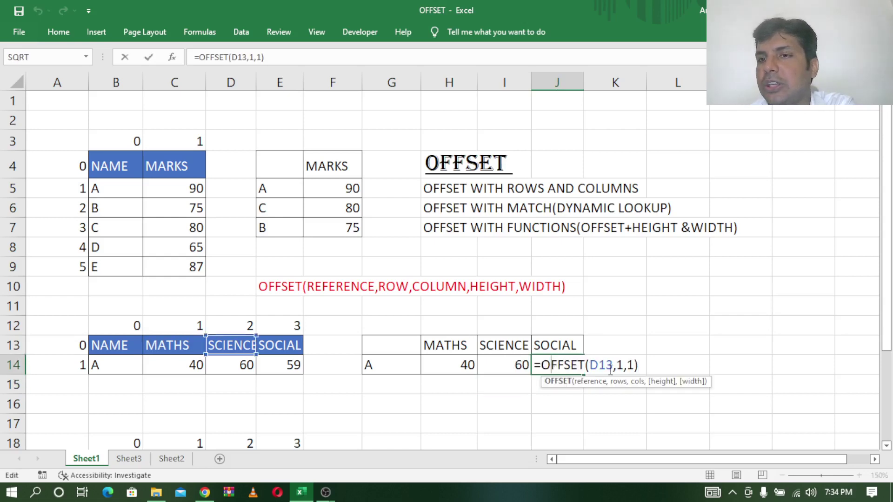
key("Return")
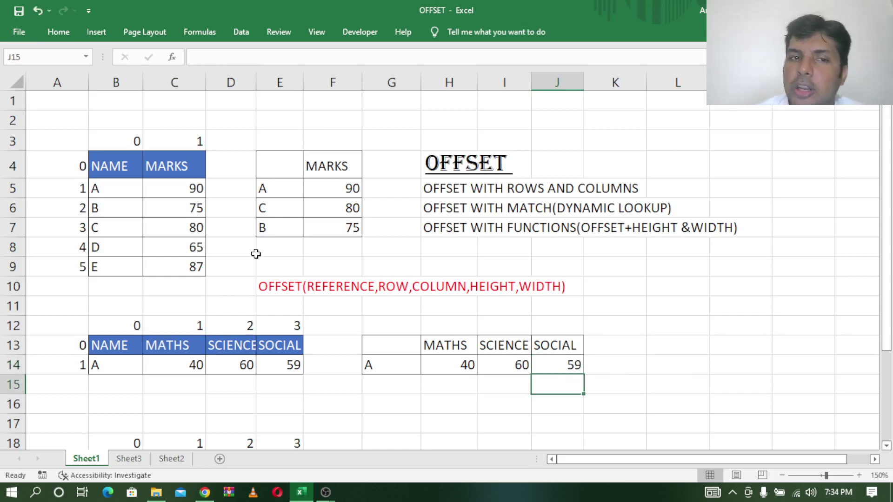
left_click(272, 208)
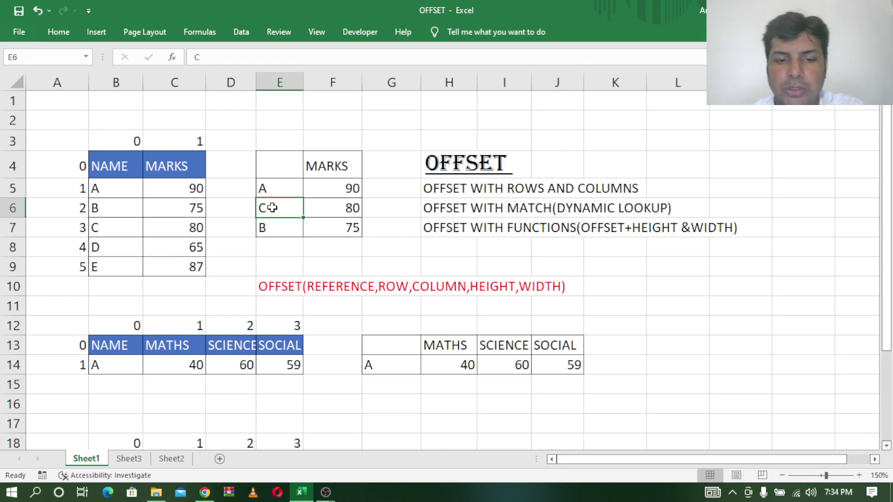
Step: Relabel the lookup rows b and c, then fill F5's OFFSET formula down to F7
type("b")
key("Return")
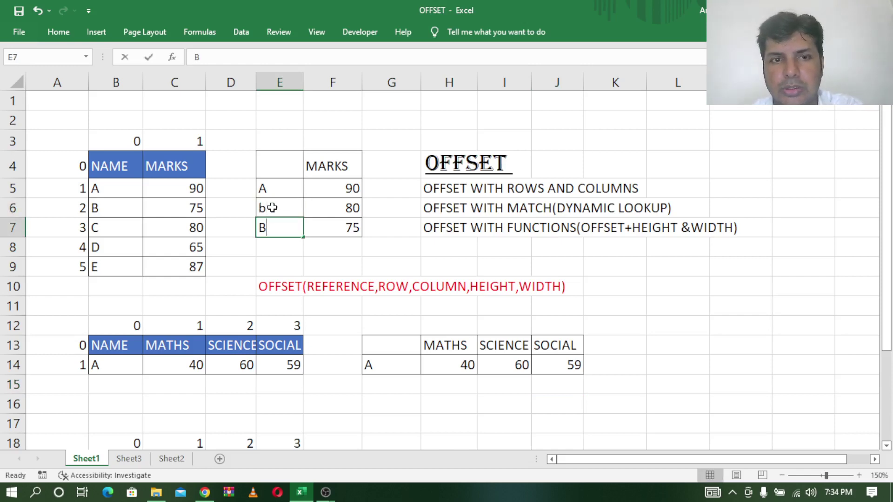
key("BackSpace")
type("c")
key("Return")
left_click(356, 189)
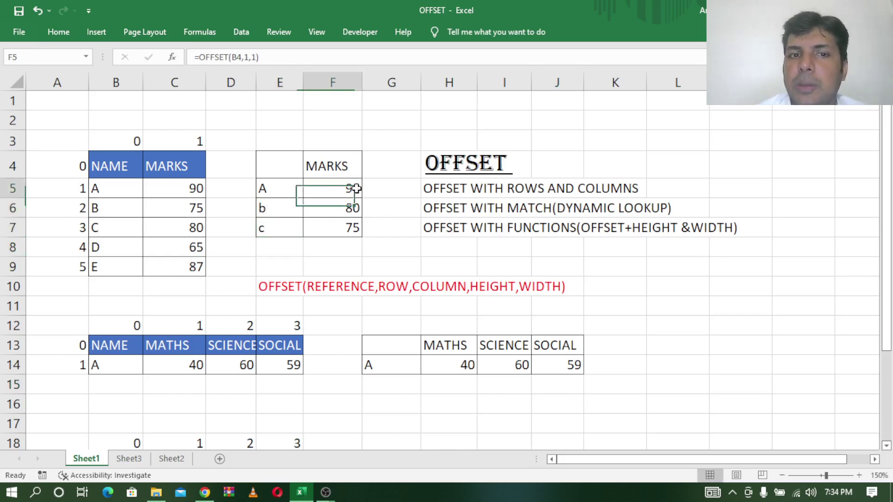
left_click_drag(362, 198, 362, 236)
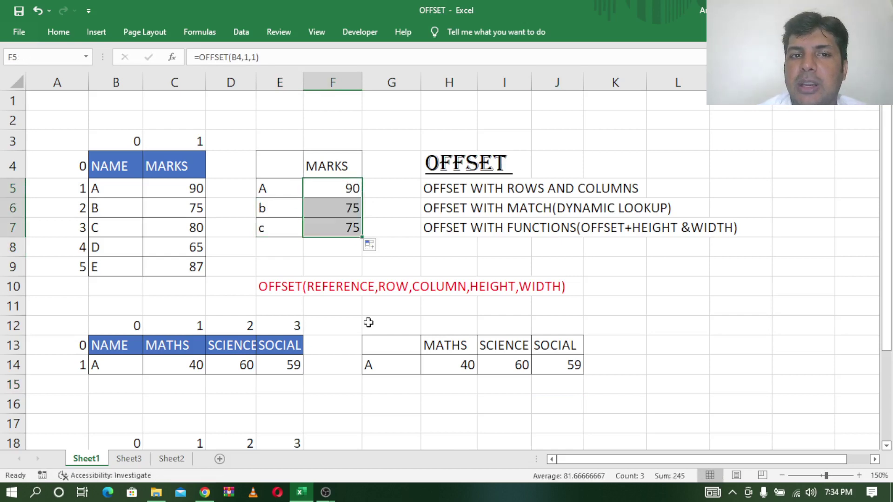
Step: Check the copied formulas: F6 references B5 (75) and F7 references B6 (80)
double_click(341, 182)
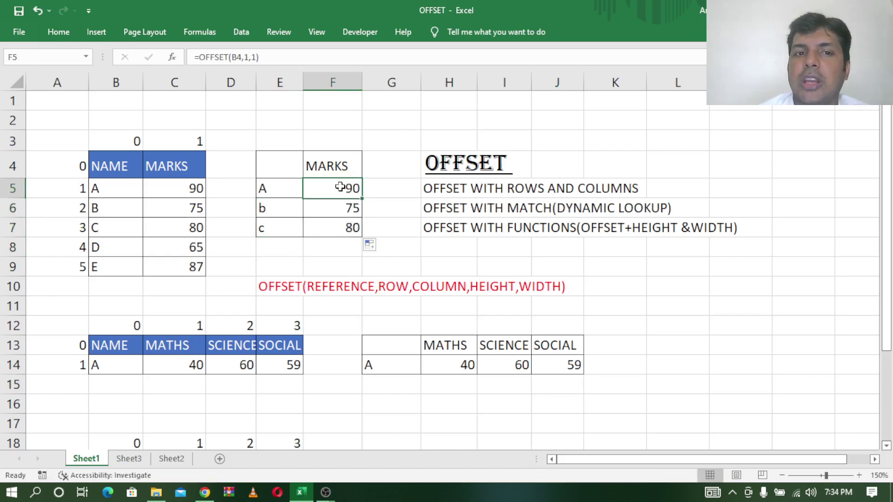
left_click(324, 211)
double_click(324, 210)
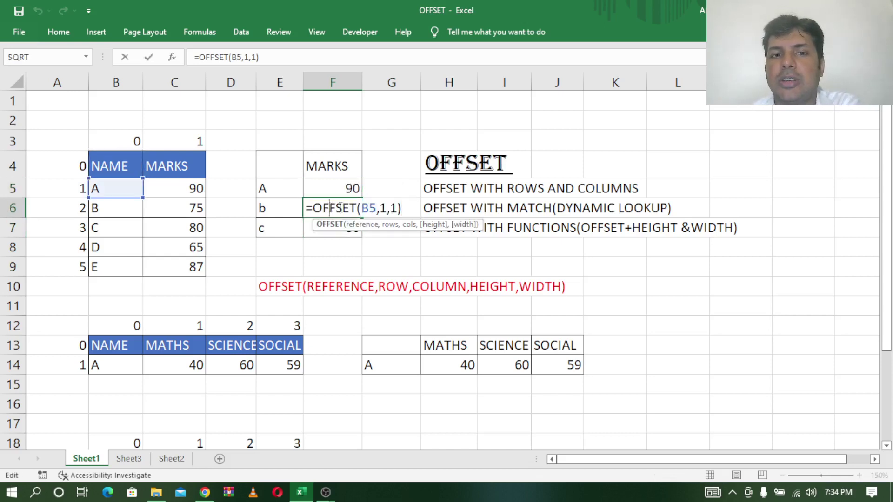
key("Escape")
left_click(337, 228)
double_click(335, 231)
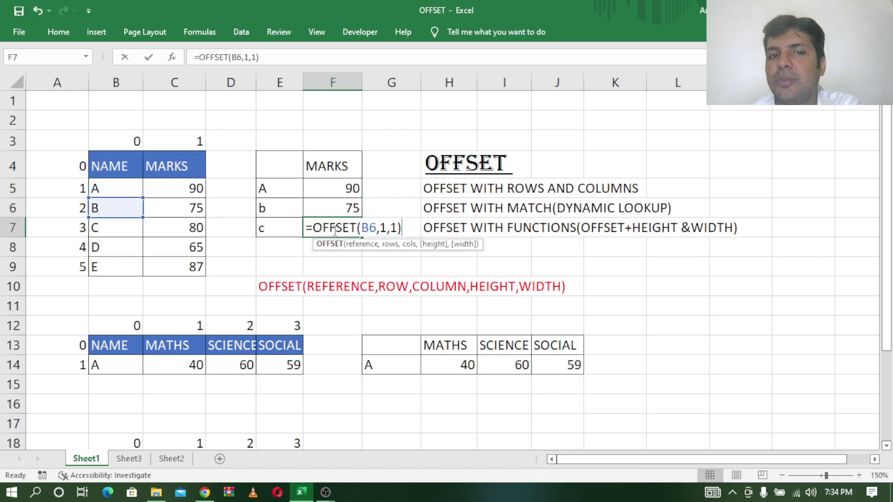
key("Return")
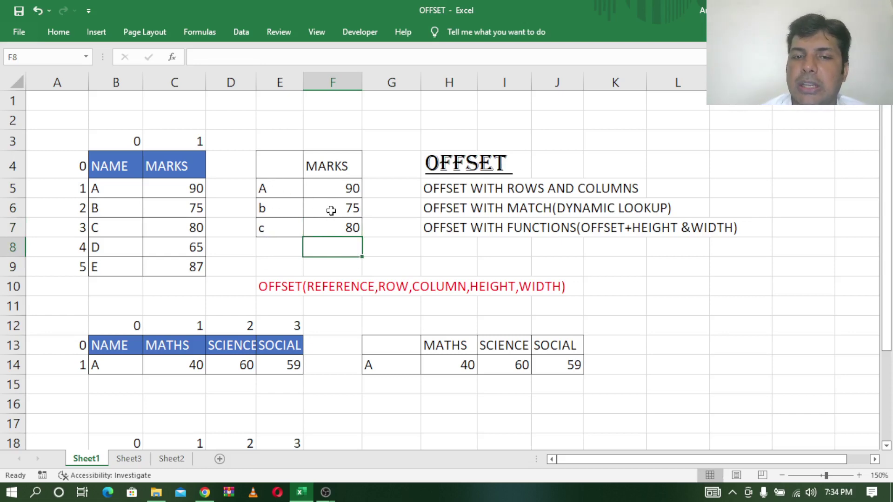
Step: Enter =offset(B19,4,3) in H20 so student D's SOCIAL mark returns 67
left_click_drag(888, 168, 888, 326)
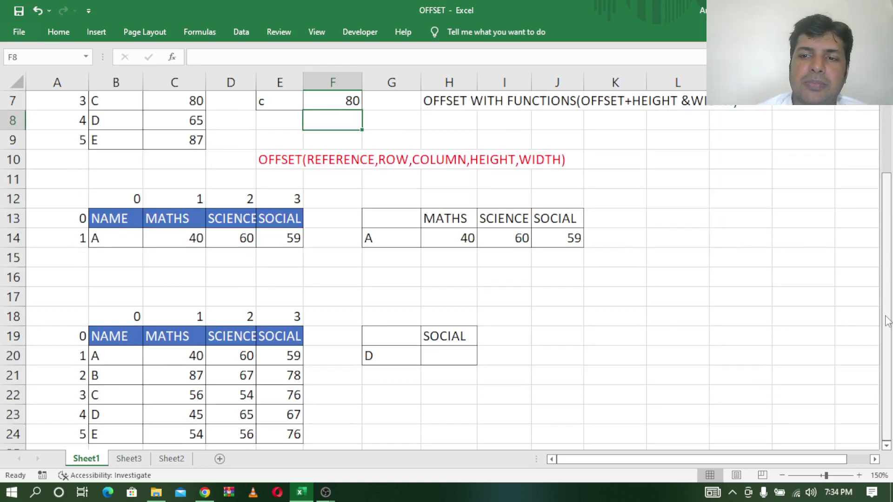
left_click(381, 356)
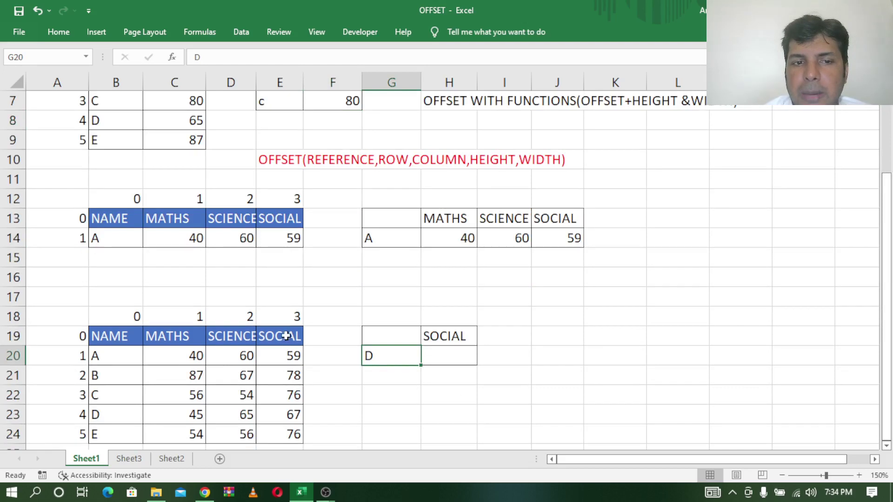
left_click(439, 360)
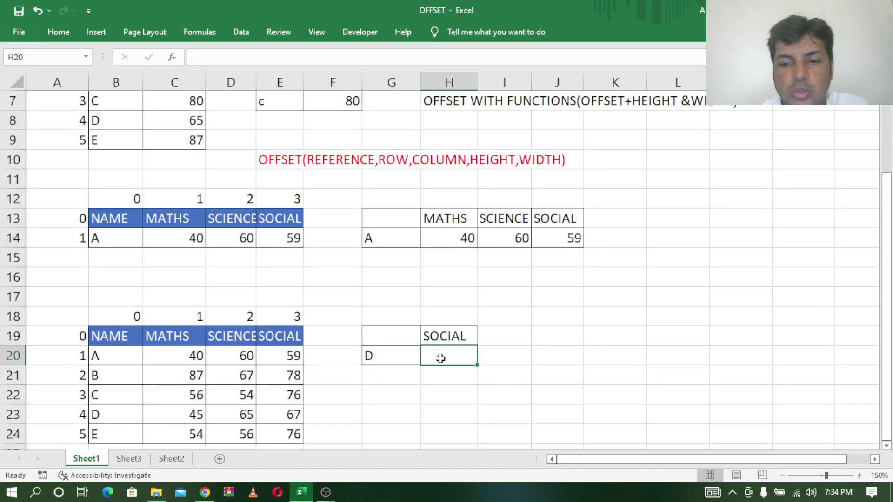
type("=")
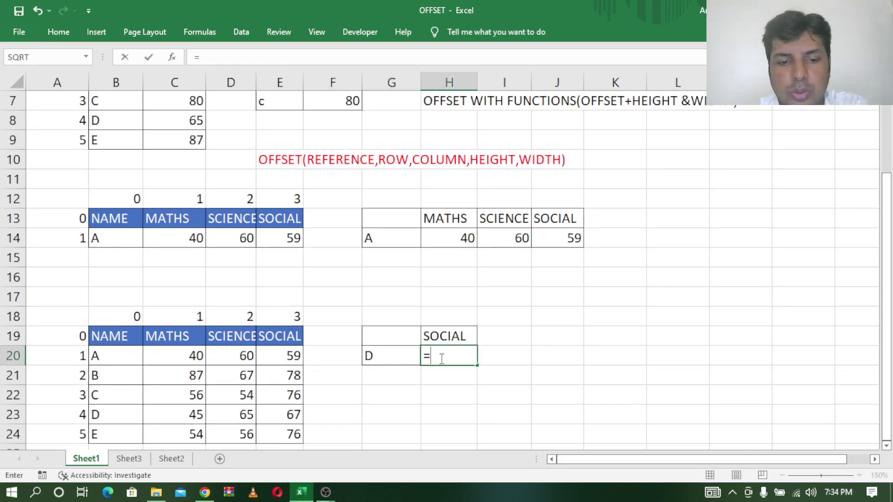
type("offset")
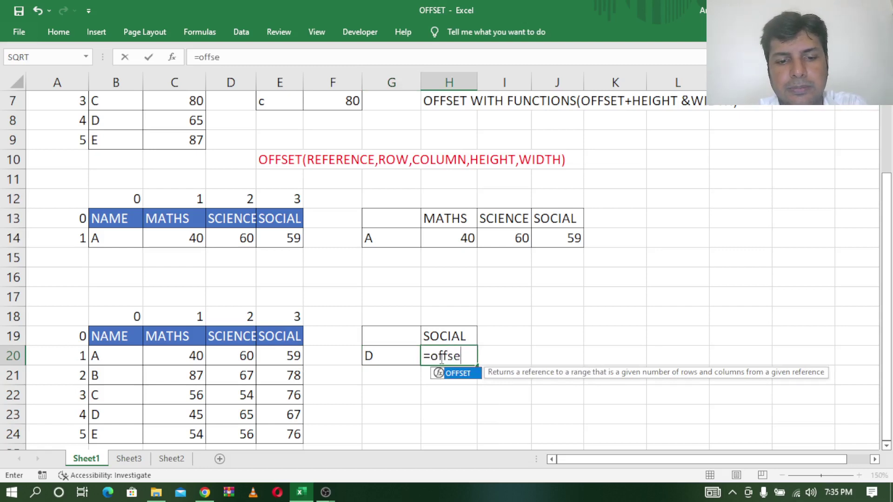
type("(")
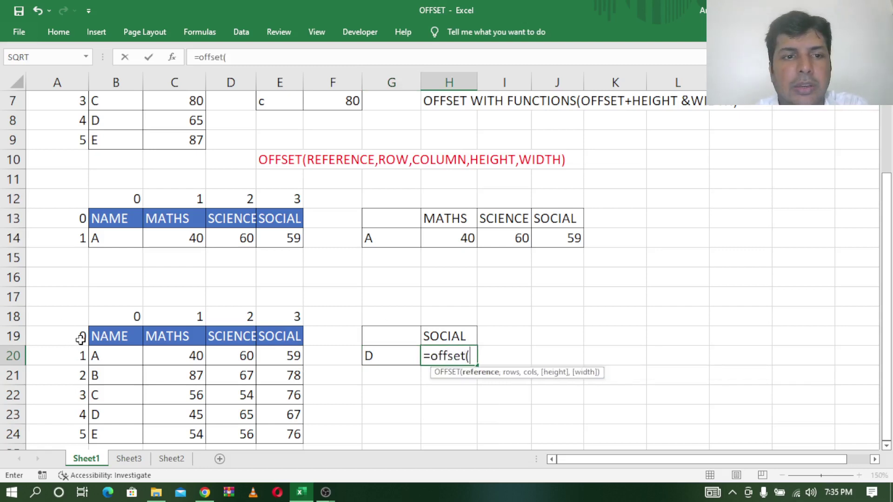
left_click(105, 336)
type(",")
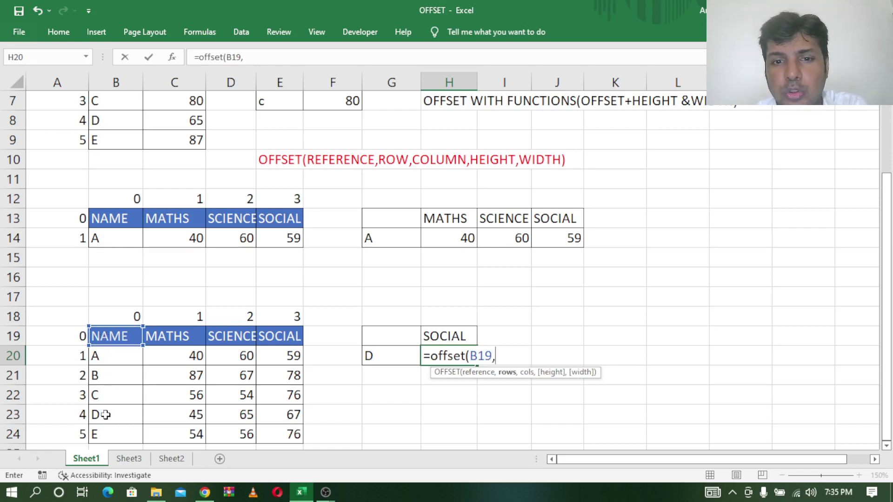
type("4,")
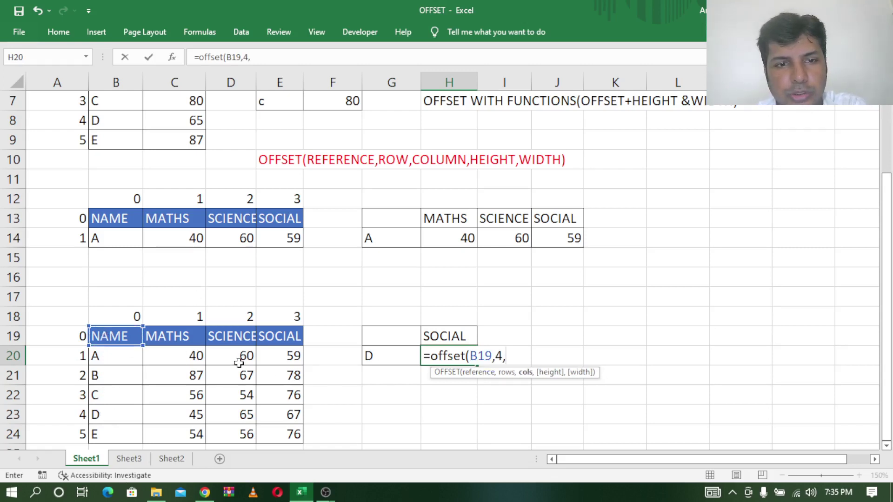
type("3")
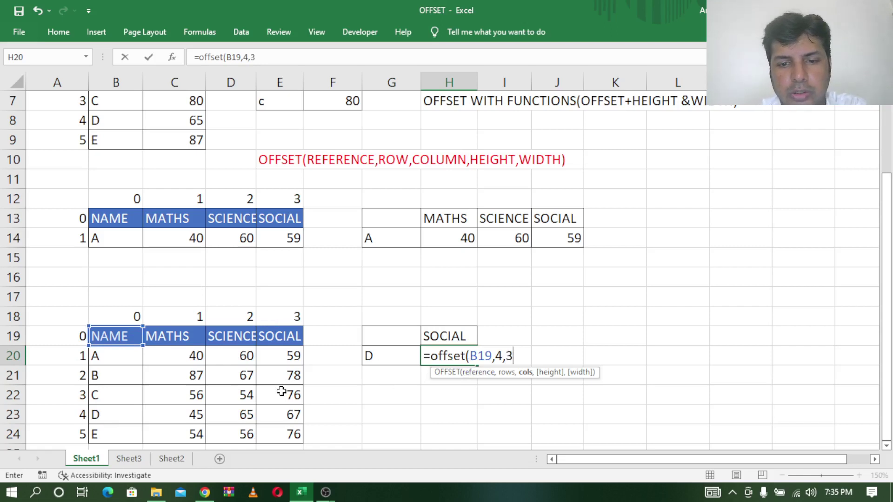
type(")")
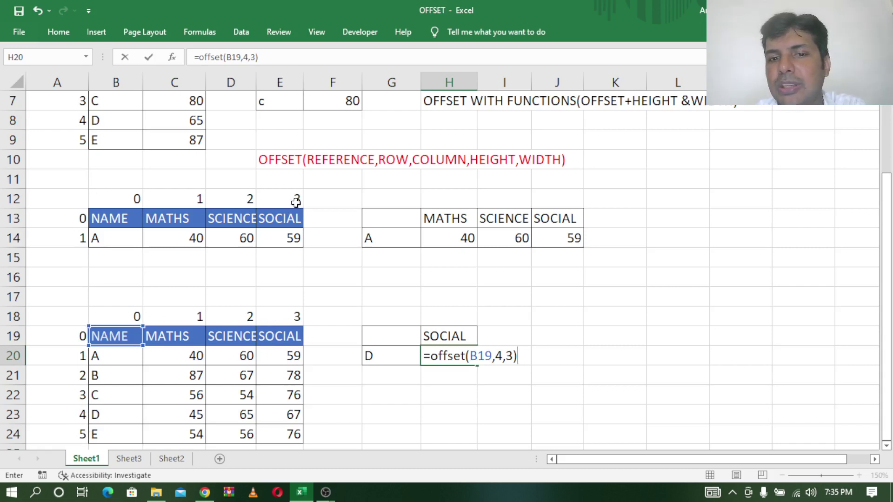
key("Return")
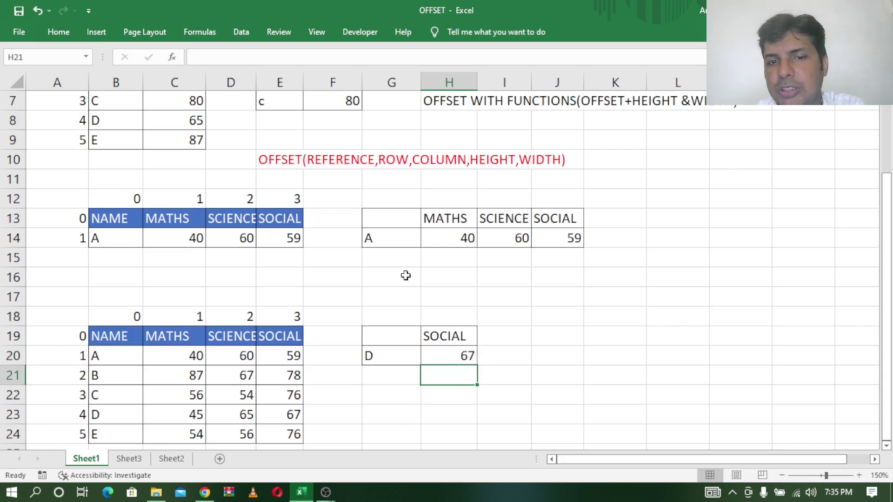
Step: Change the name in G20 from D to A; H20 still shows 67
left_click(439, 355)
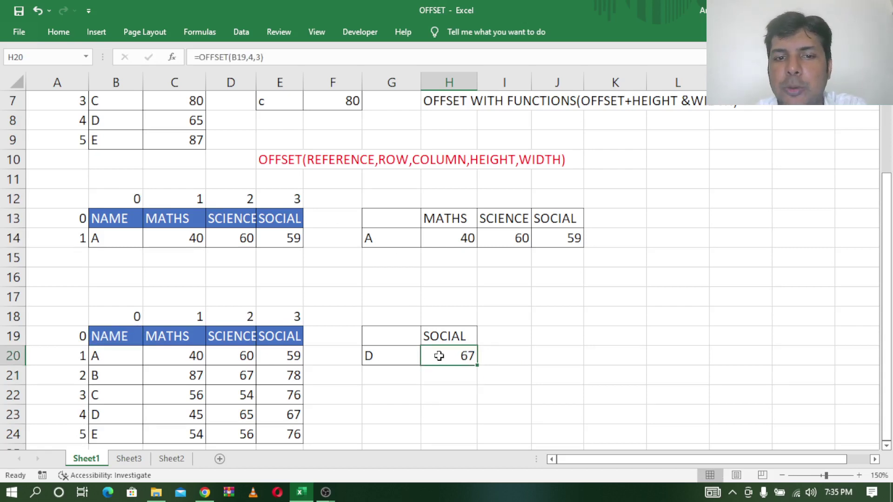
left_click(388, 354)
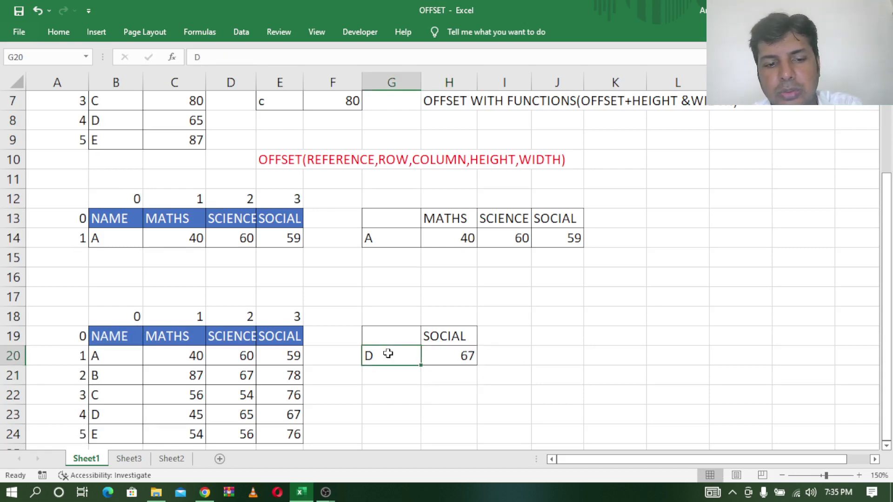
type("Q")
key("BackSpace")
type("A")
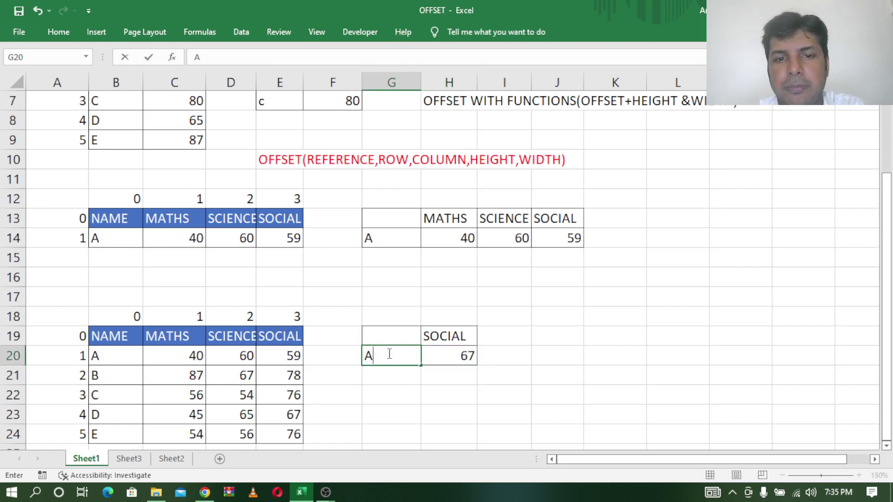
key("Return")
left_click(387, 354)
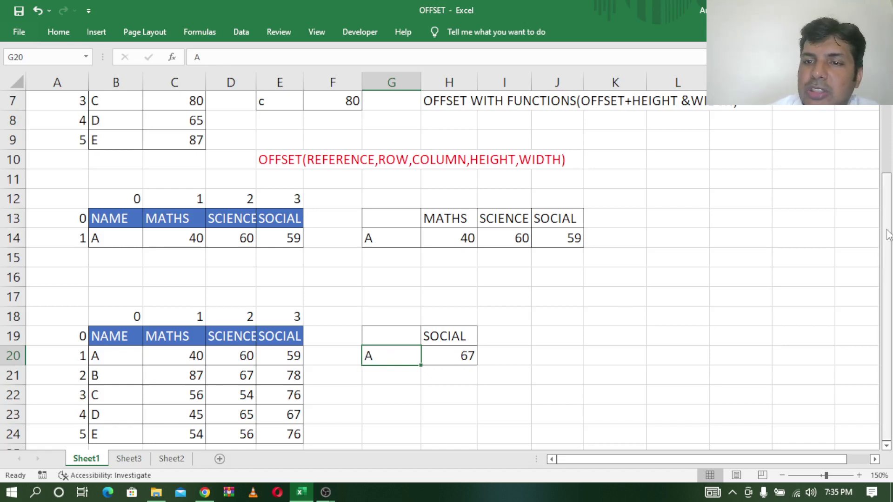
Step: Scroll up to point out the OFFSET WITH MATCH topic, then scroll back down
left_click_drag(888, 234, 887, 169)
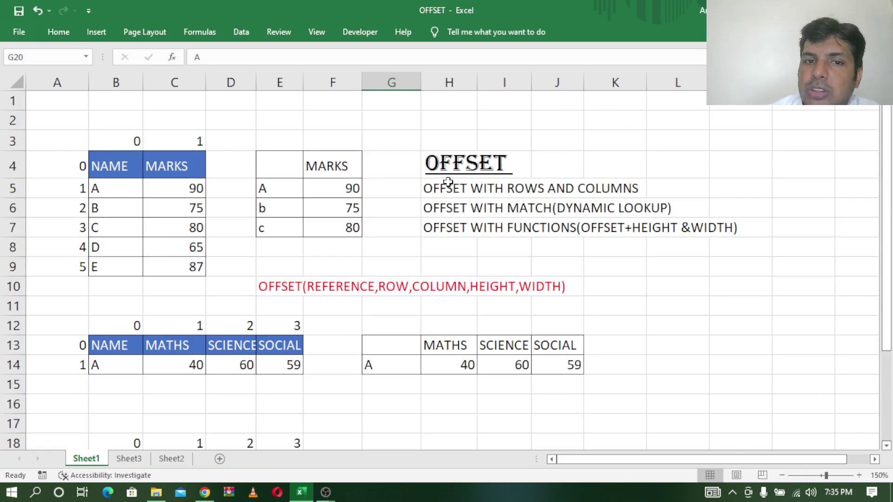
left_click(447, 182)
left_click(438, 209)
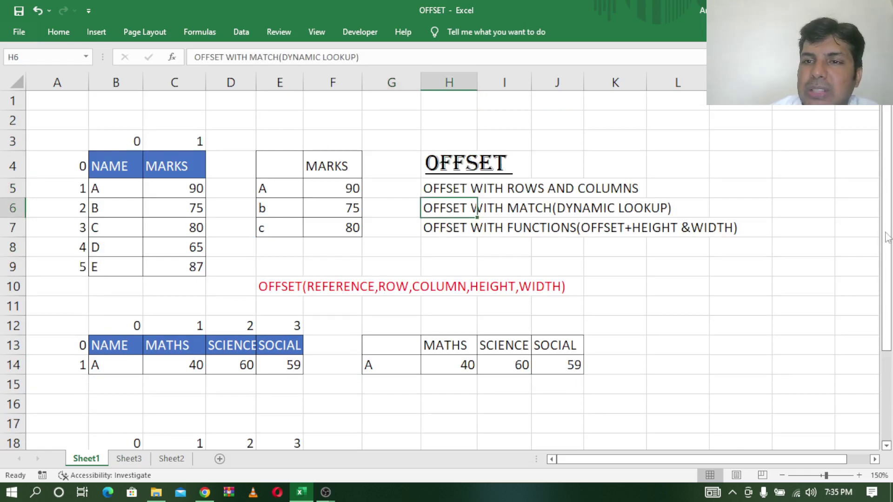
left_click_drag(886, 157, 887, 172)
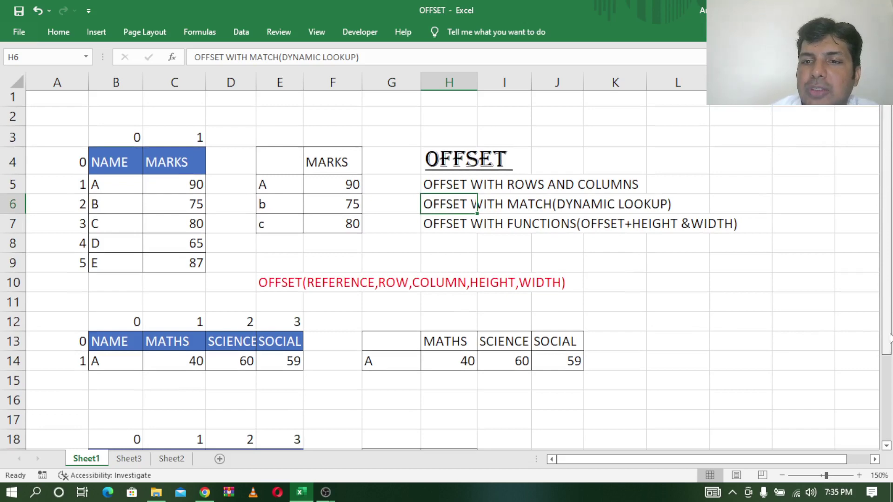
left_click_drag(880, 251, 890, 395)
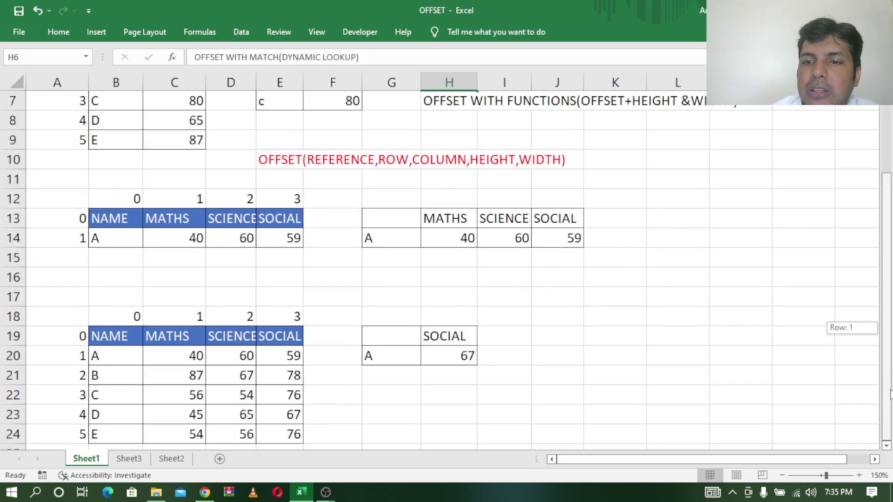
Step: In H20, replace the fixed row offset 4 with MATCH(G20,B20:B24)
double_click(454, 357)
left_click(510, 356)
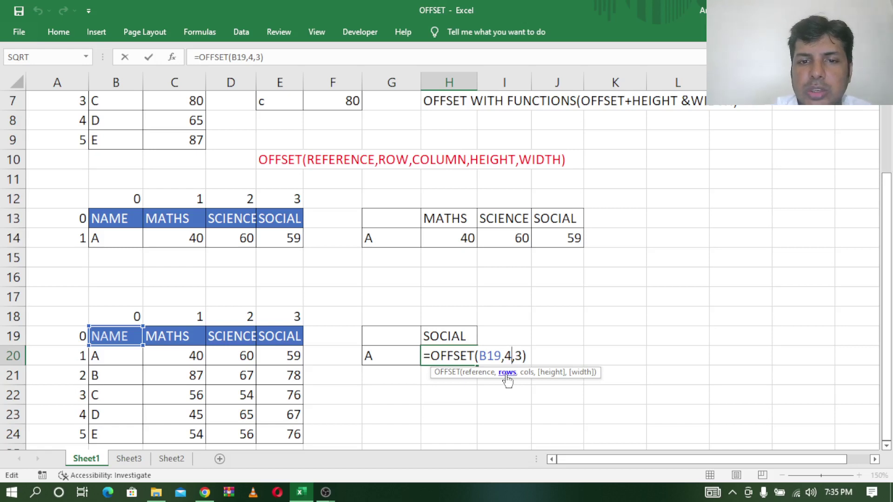
key("BackSpace")
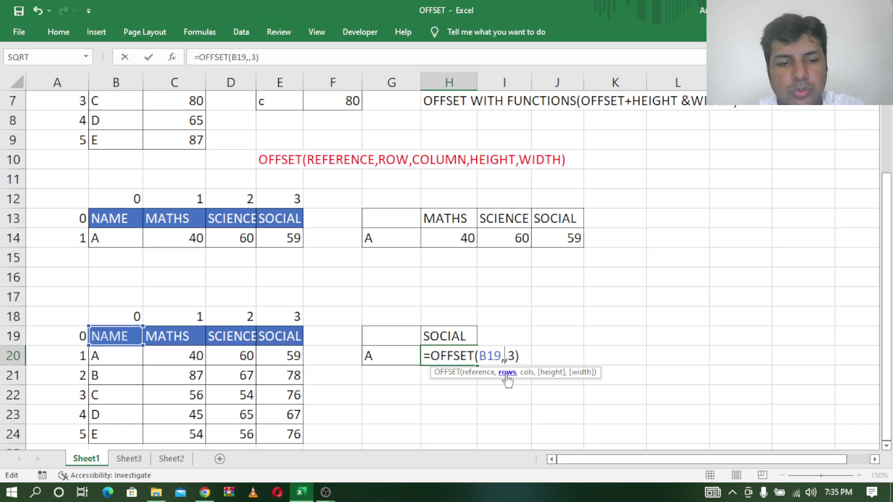
type("MATCH")
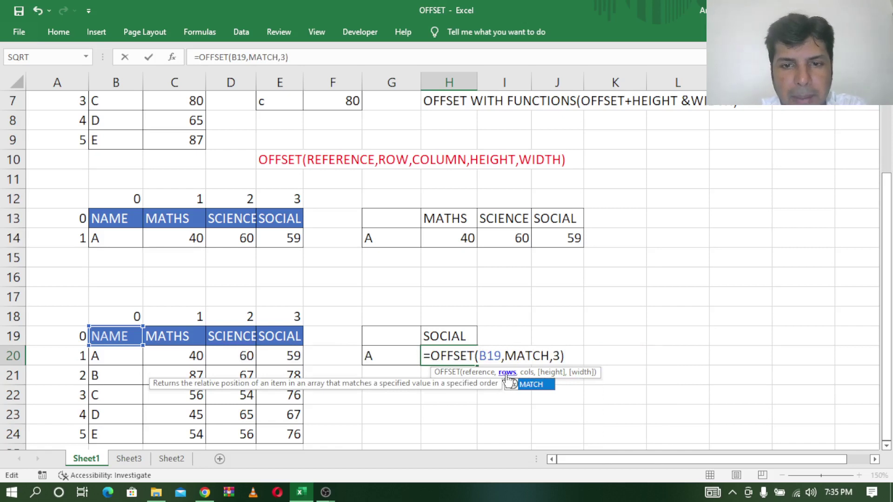
type("(")
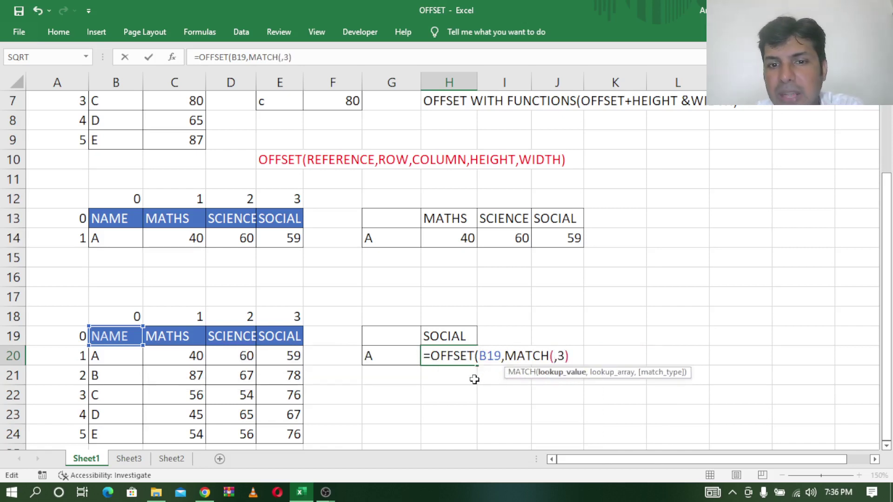
left_click(375, 355)
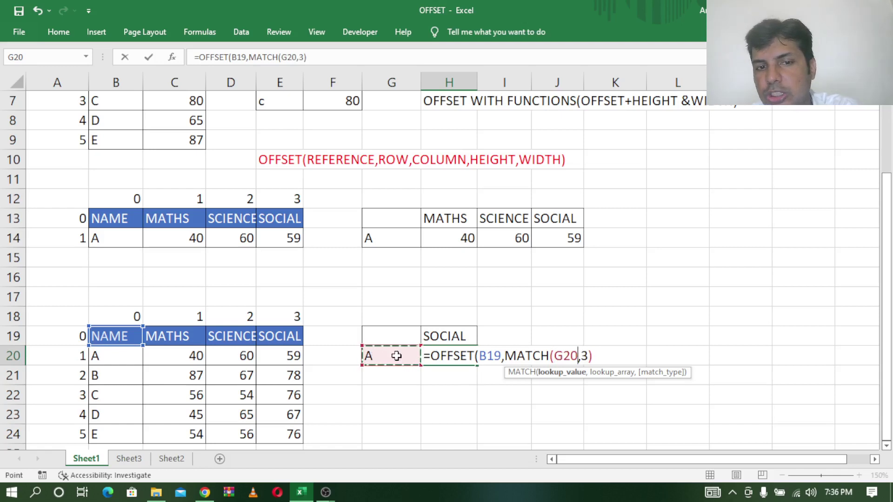
type(",")
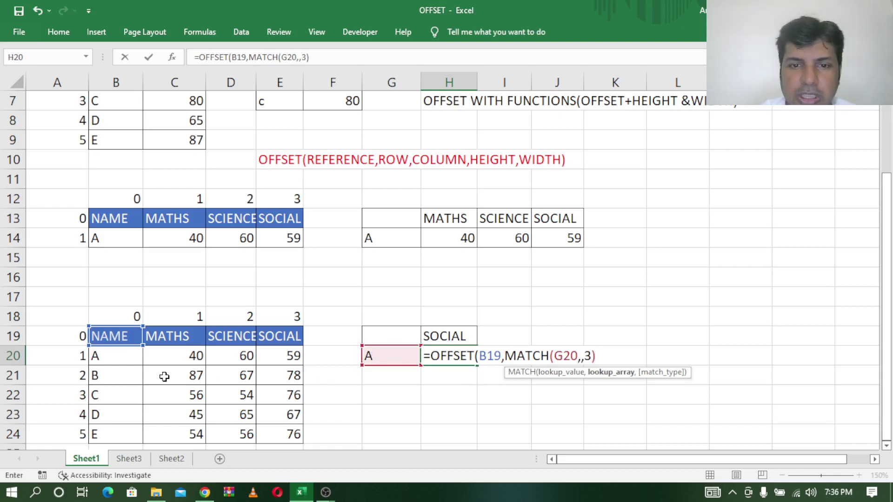
left_click_drag(118, 355, 102, 433)
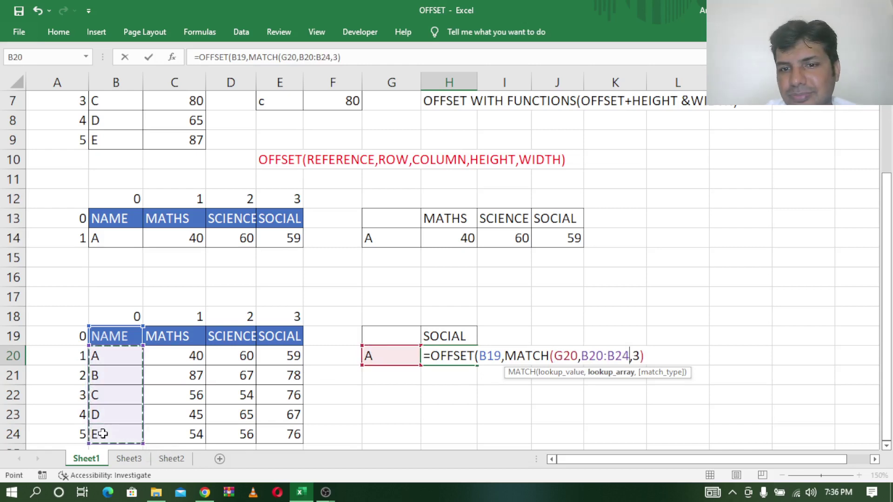
type(")")
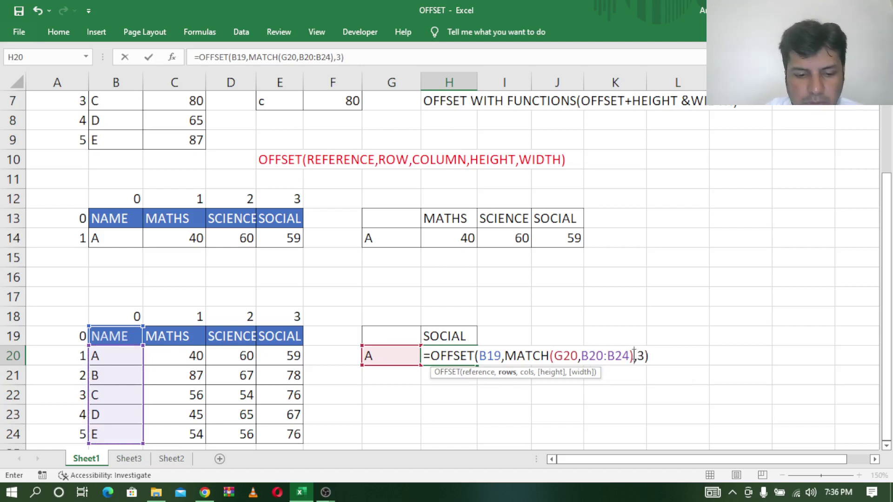
Step: Replace the fixed column offset 3 with MATCH(H19,C19:E19) and commit, returning 59
left_click(647, 357)
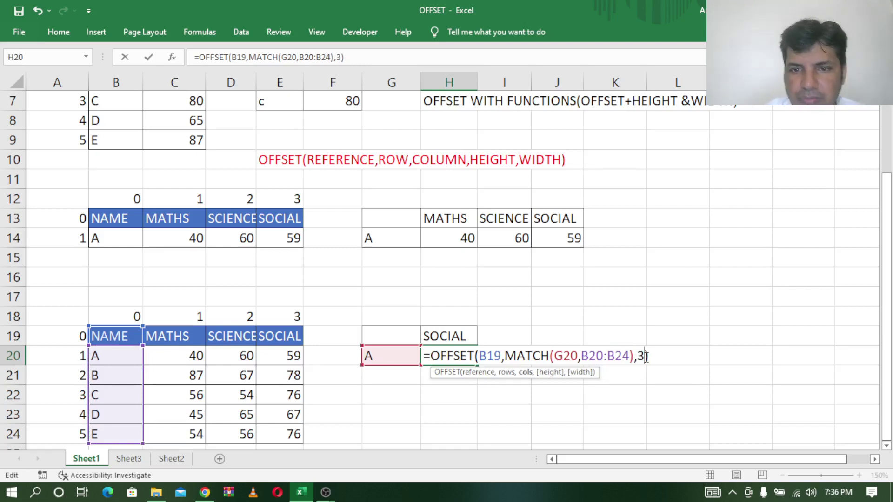
key("BackSpace")
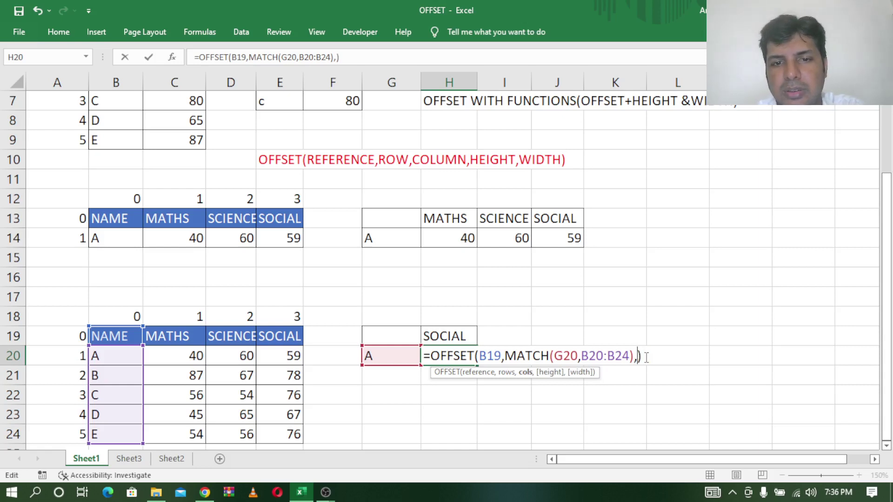
type("M")
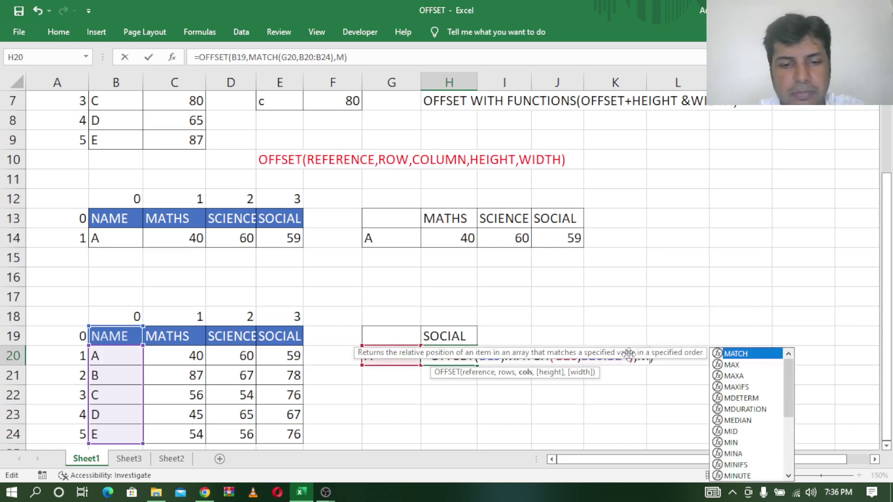
type("ATCH(")
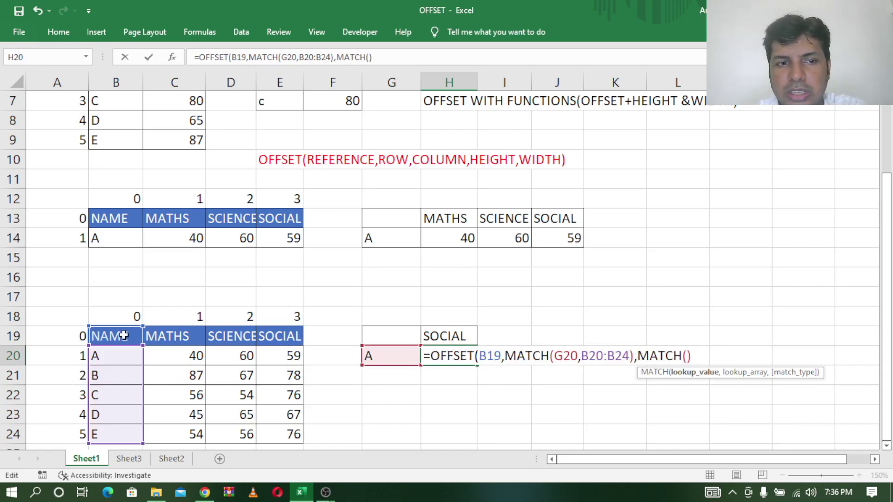
left_click(442, 333)
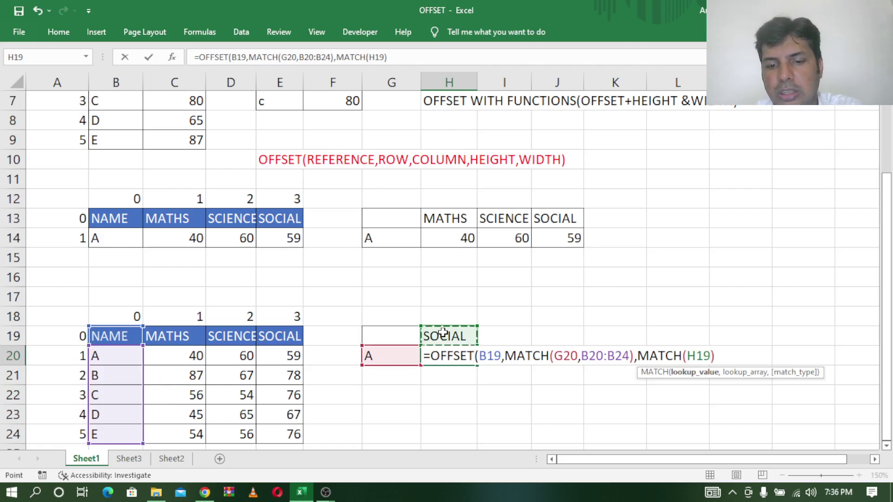
type(",")
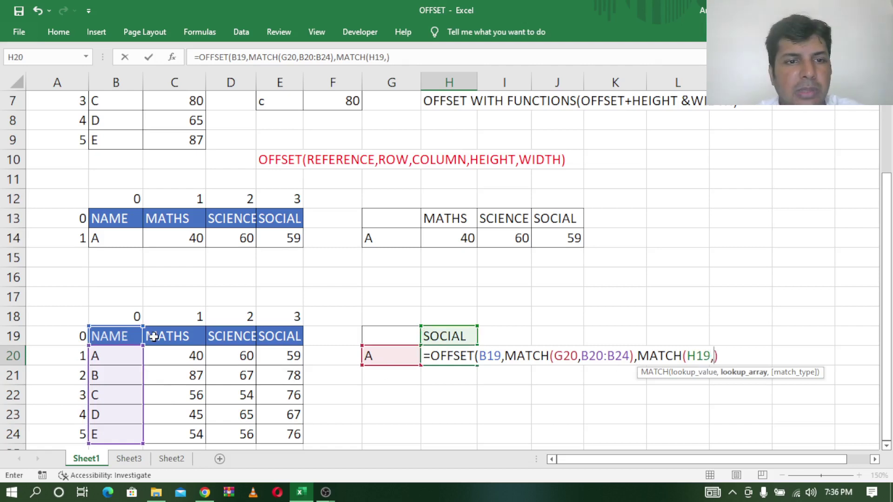
left_click_drag(152, 335, 274, 339)
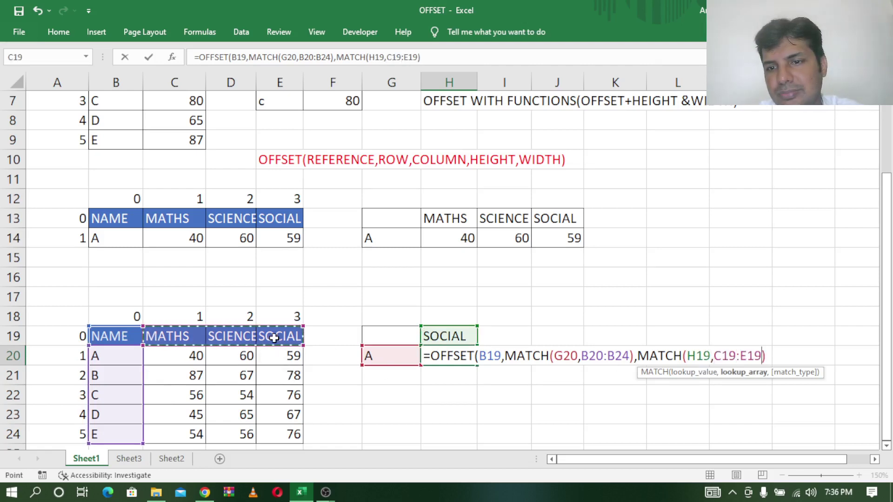
type(")")
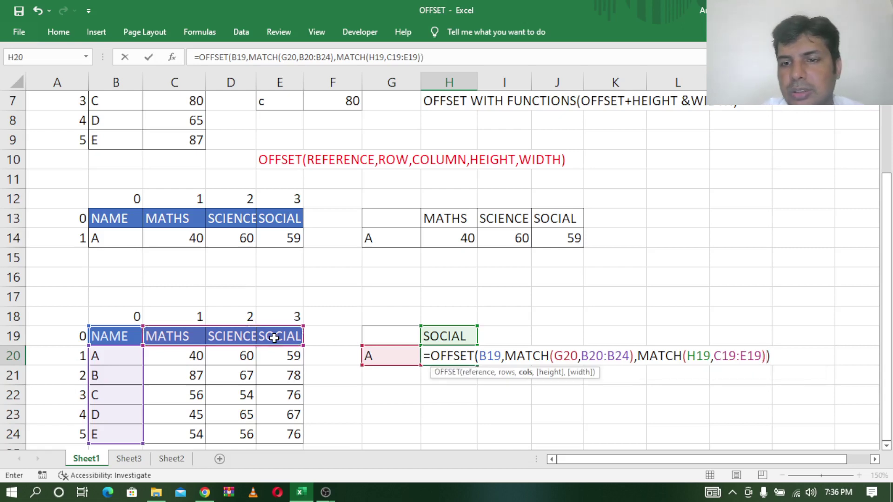
key("Return")
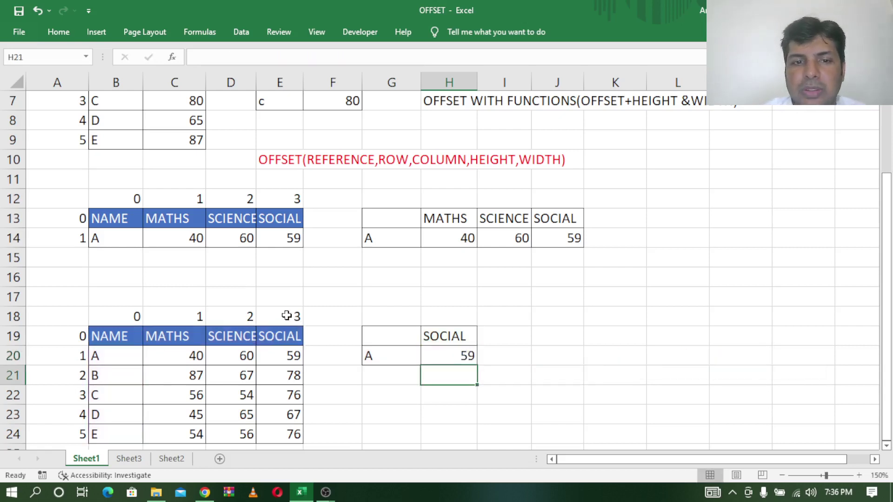
Step: Change the student name in G20 to B
left_click(450, 357)
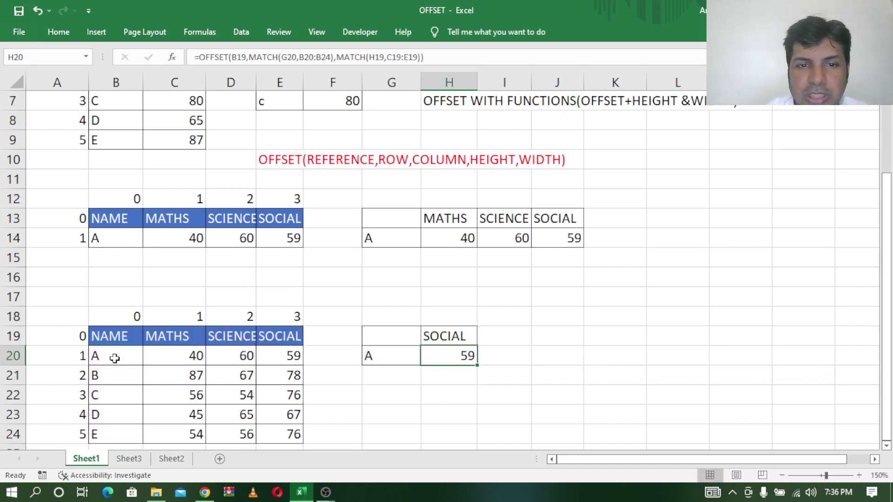
left_click(385, 357)
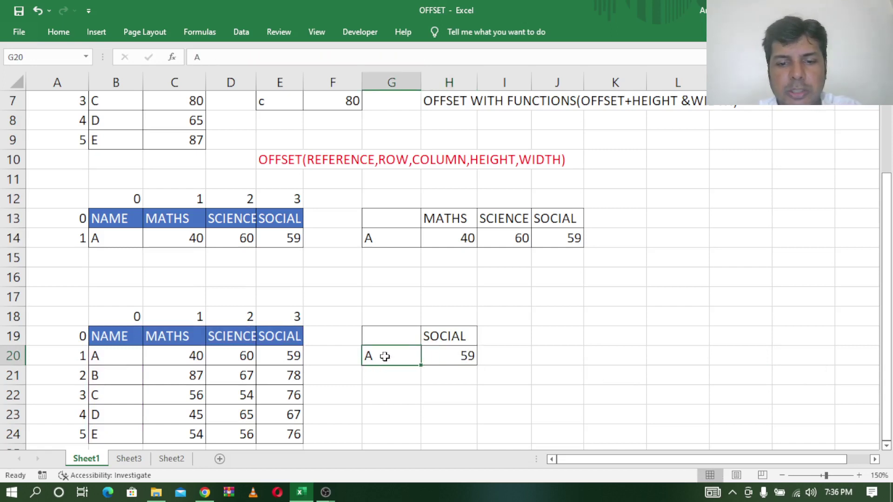
key("BackSpace")
type("B")
key("Return")
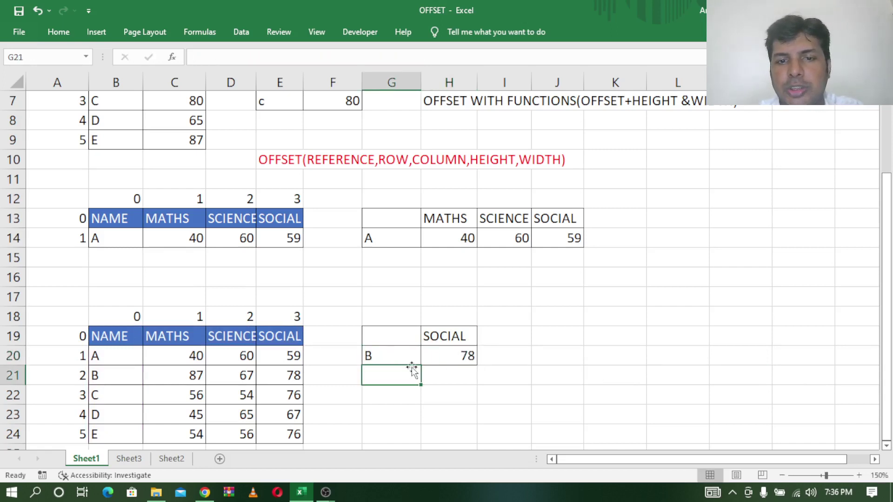
Step: Set the subject in H19 to SCIENCE and check that H20's formula now returns 67
left_click(461, 330)
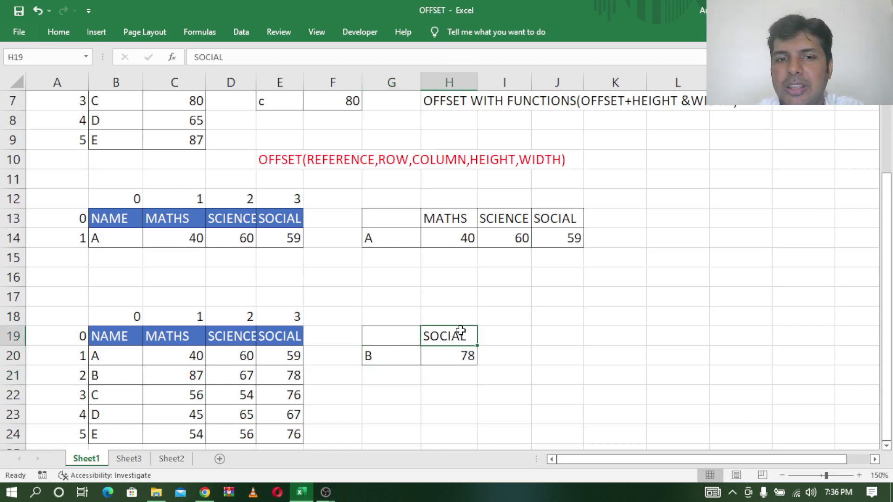
type("SCIN")
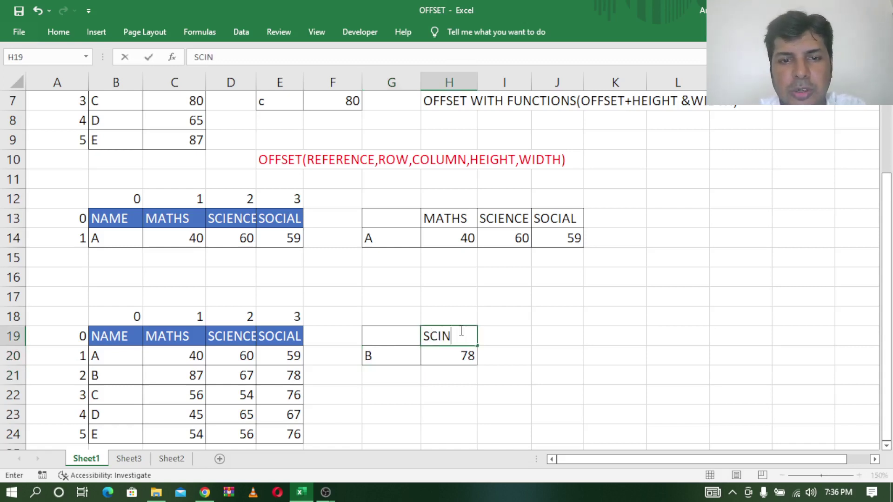
key("BackSpace")
type("ENCE")
key("Return")
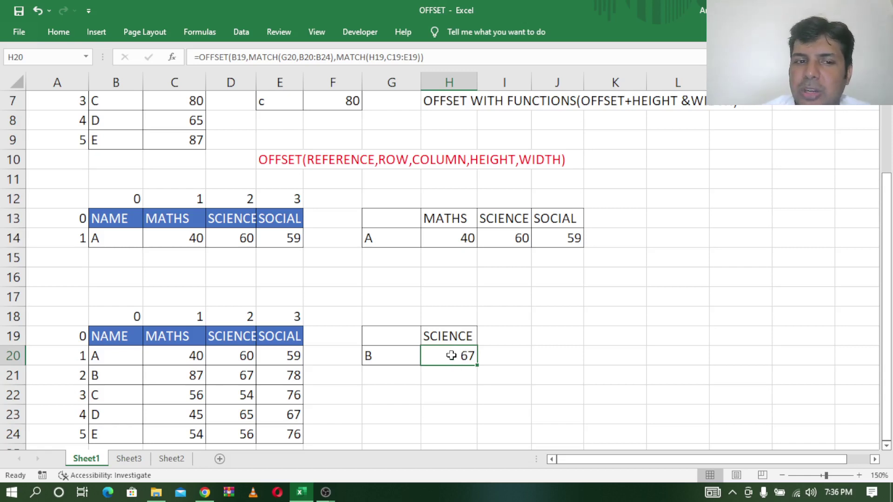
double_click(450, 353)
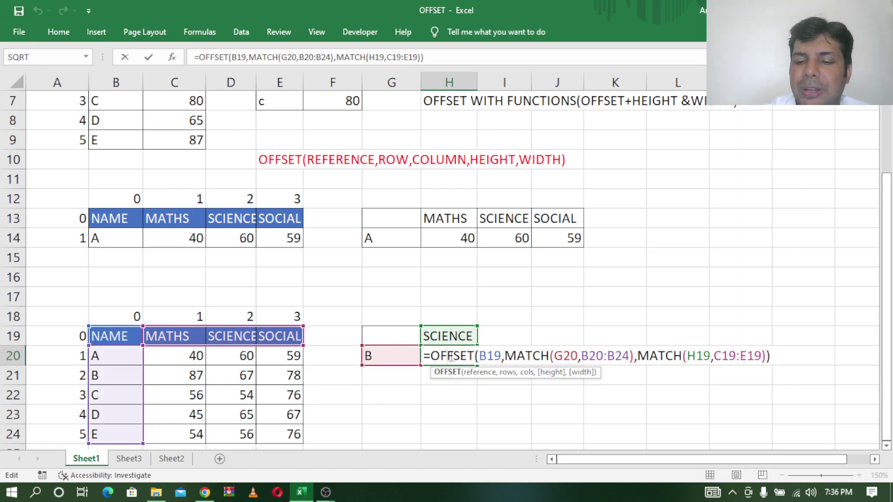
key("Return")
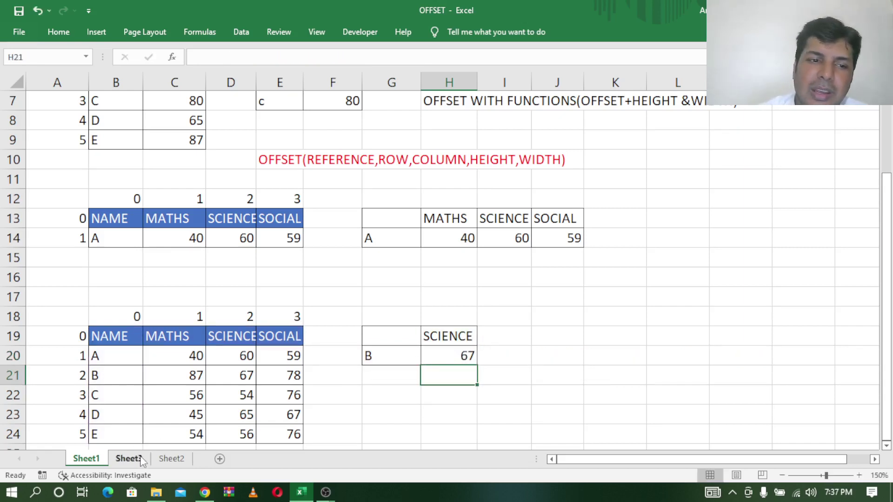
left_click(128, 459)
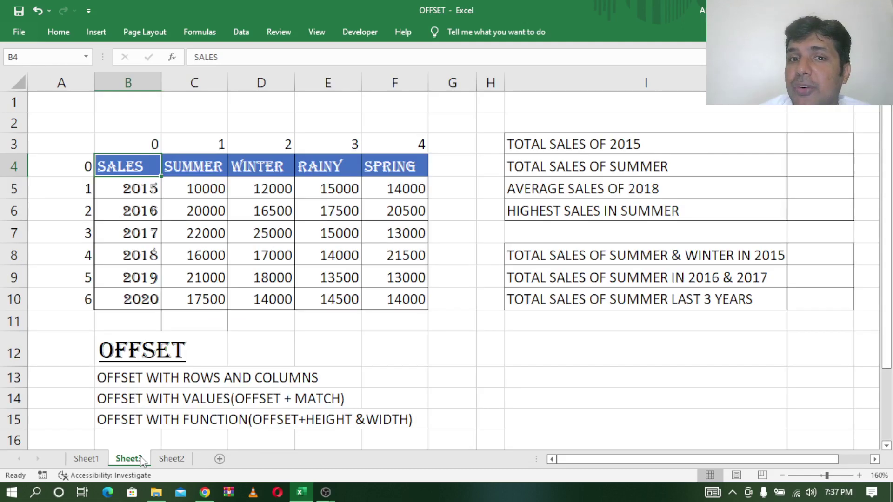
left_click(200, 228)
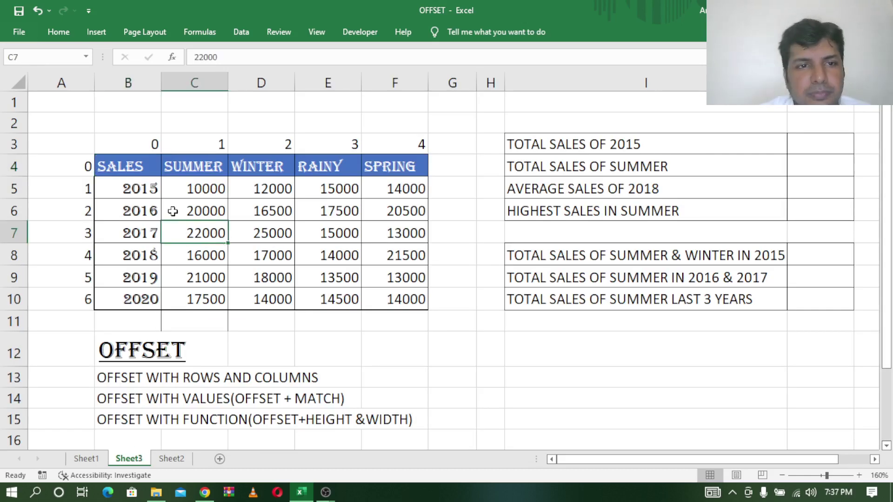
mouse_move(126, 163)
left_mouse_down()
mouse_move(141, 183)
mouse_move(140, 297)
left_mouse_up()
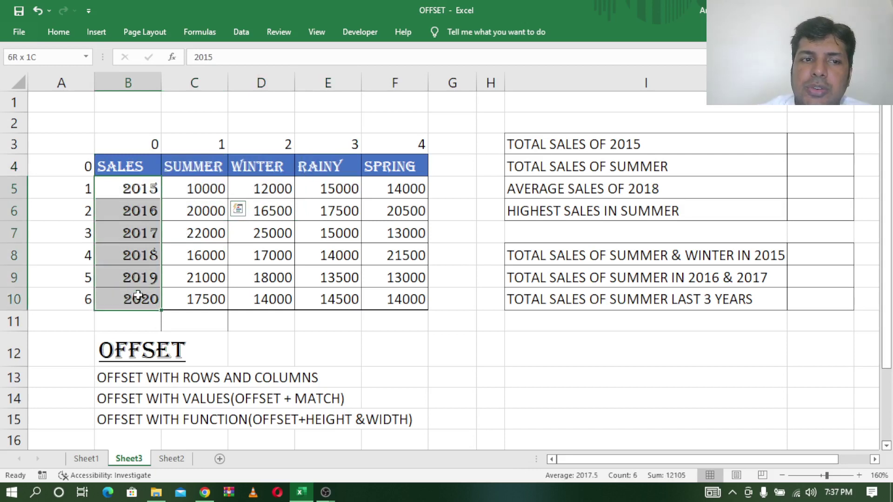
left_click(224, 163)
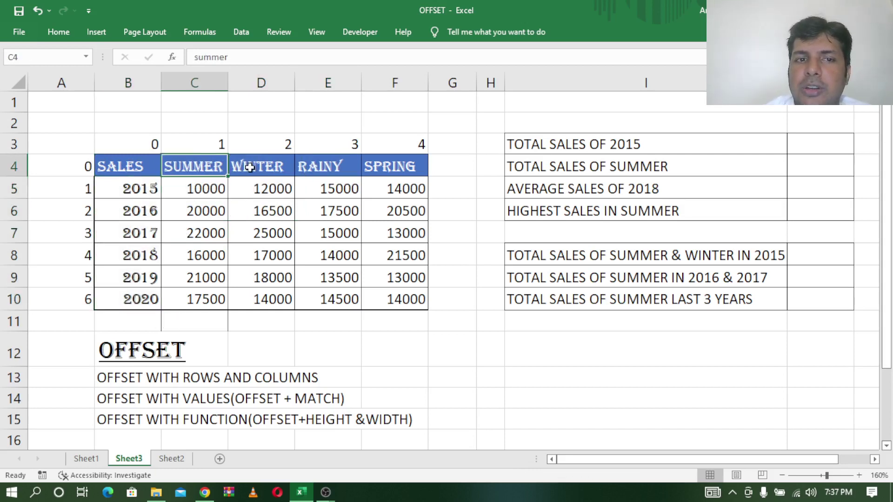
left_click(249, 168)
left_click(329, 169)
left_click(392, 174)
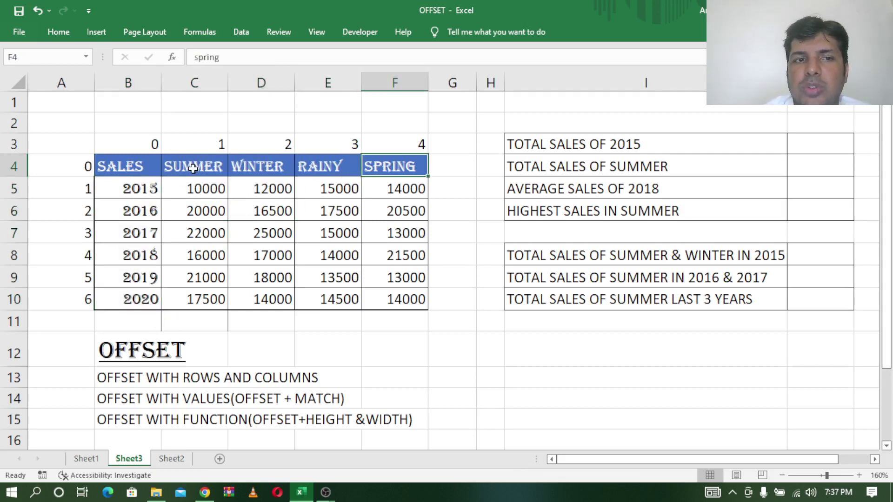
left_click_drag(193, 169, 342, 169)
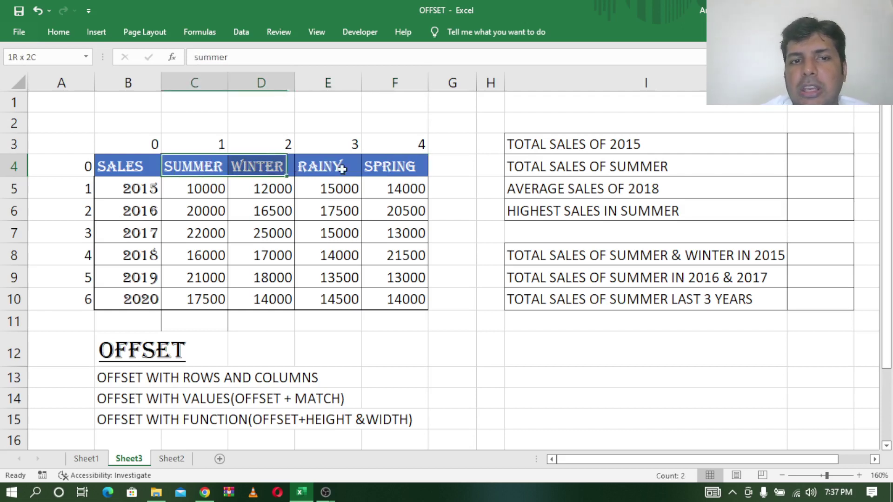
left_click_drag(342, 169, 392, 168)
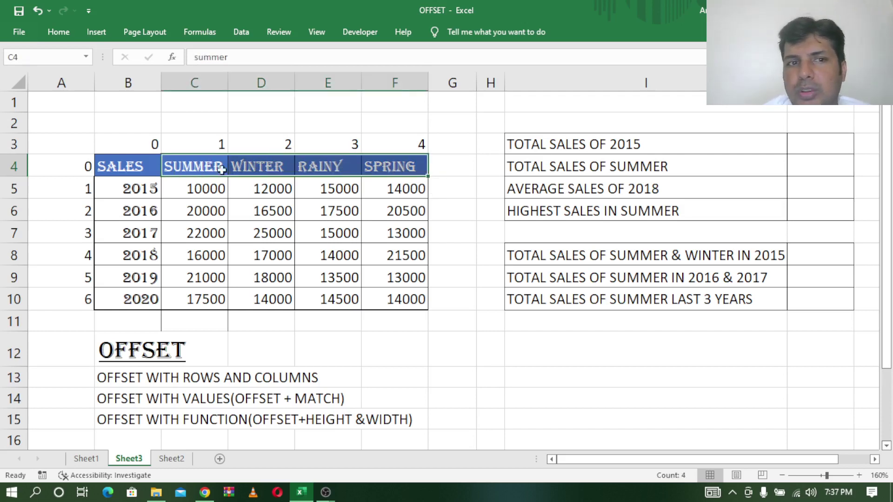
left_click(185, 167)
left_click(273, 171)
left_click(328, 171)
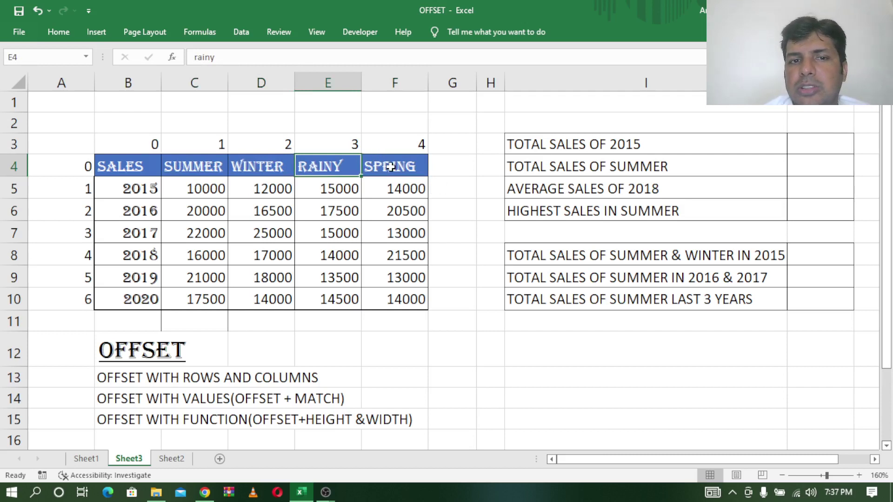
left_click(390, 168)
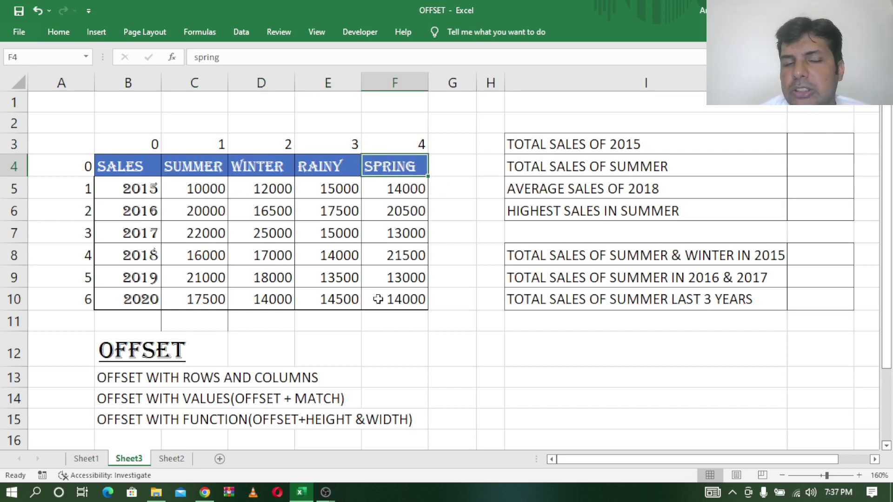
left_click(194, 195)
left_click_drag(131, 190, 147, 295)
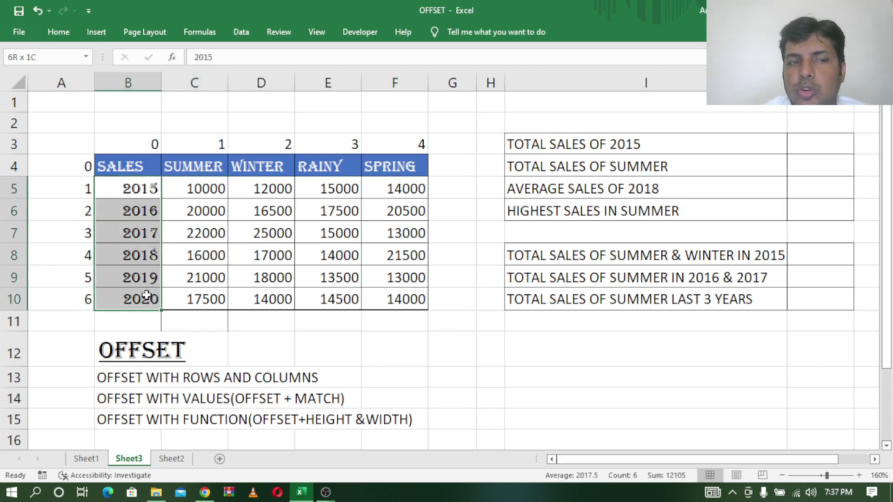
left_click(198, 165)
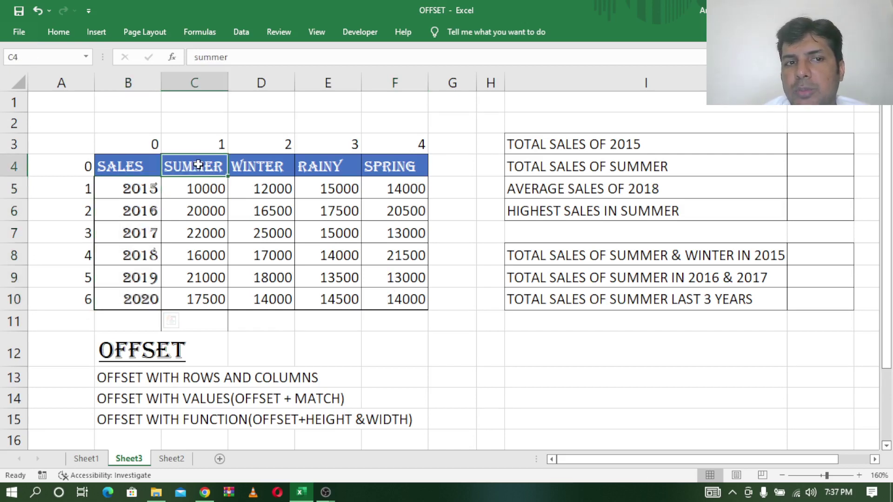
left_click_drag(198, 165, 392, 165)
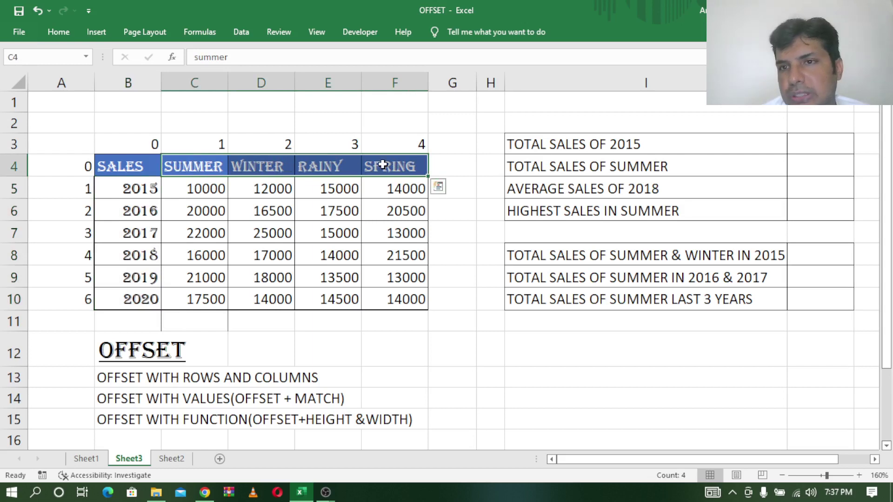
left_click(354, 250)
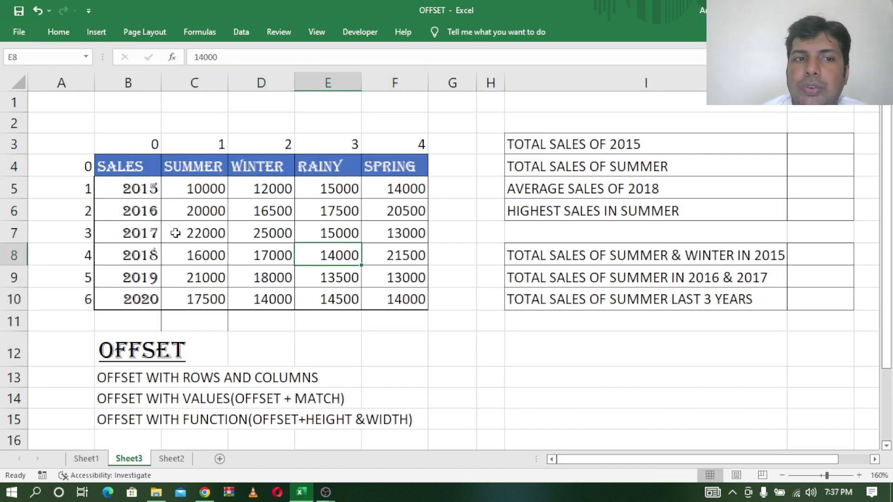
left_click_drag(188, 190, 423, 190)
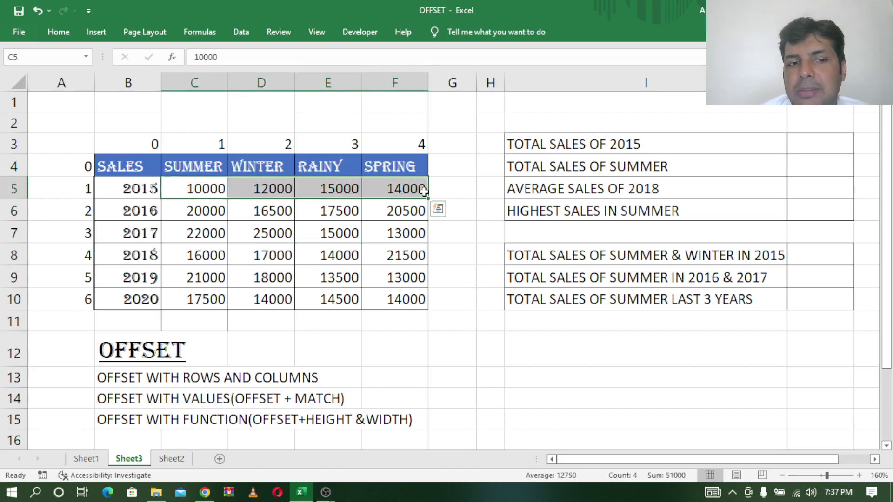
Step: Copy the OFFSET(REFERENCE,ROW,COLUMN,HEIGHT,WIDTH) note from Sheet1's E10 into Sheet3's I13
left_click(84, 459)
left_click(284, 162)
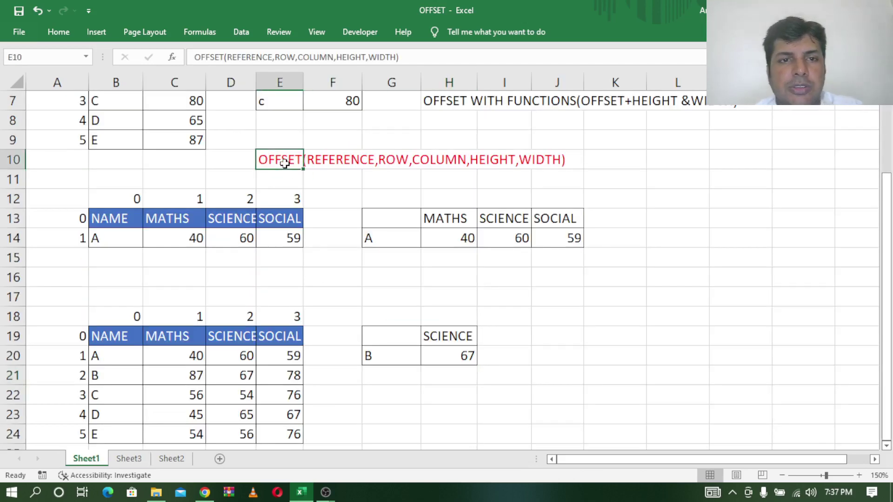
key("ctrl+c")
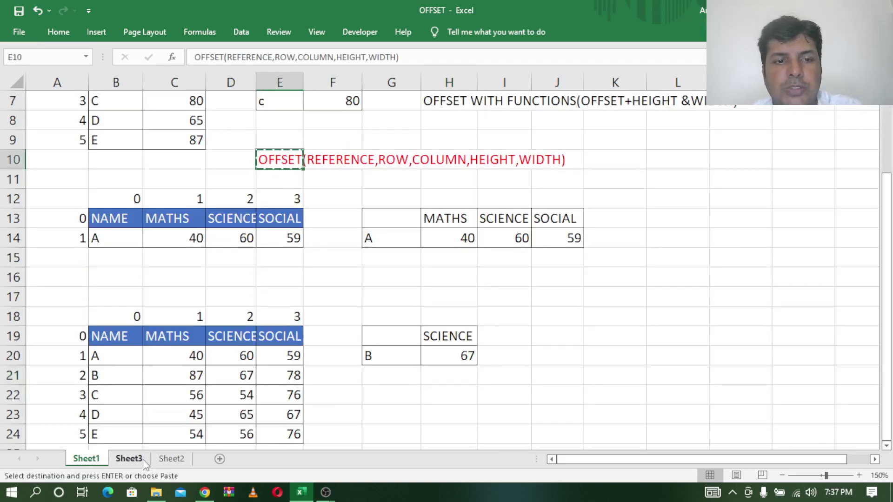
left_click(129, 459)
left_click(519, 372)
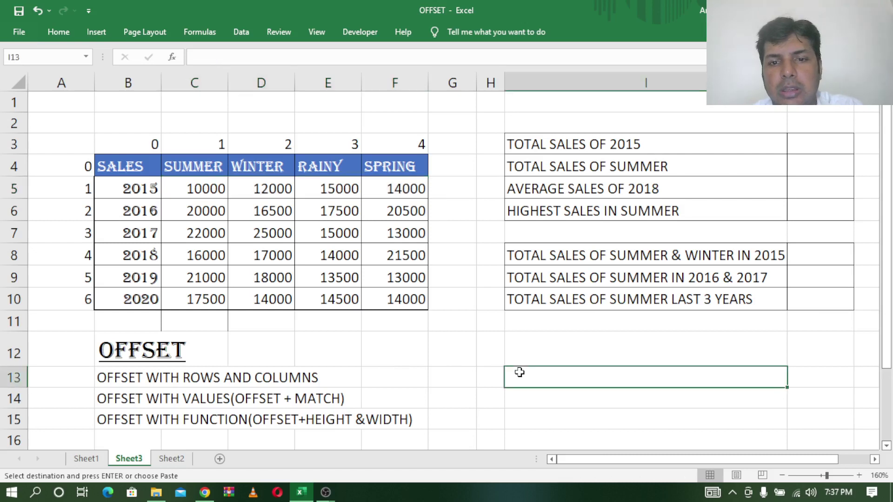
key("ctrl+v")
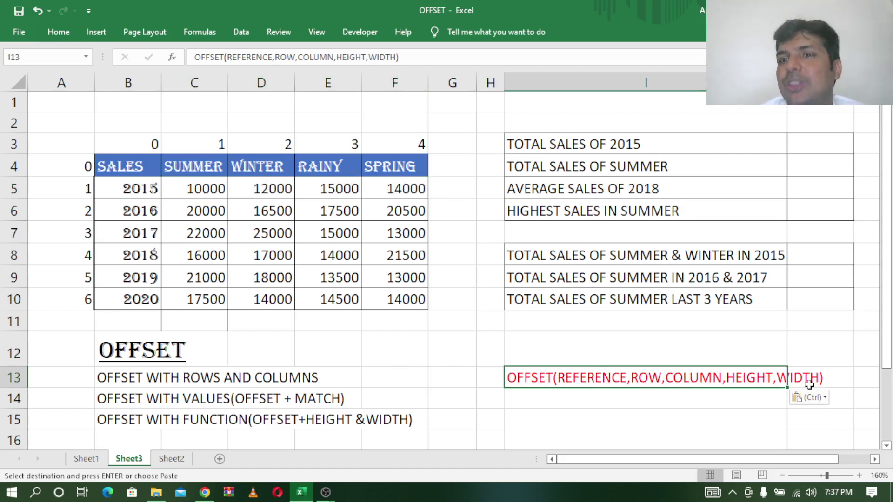
Step: Enter =SUM(OFFSET(B4,1,1,1,4)) in J3 so the 2015 total shows 51000
left_click(816, 144)
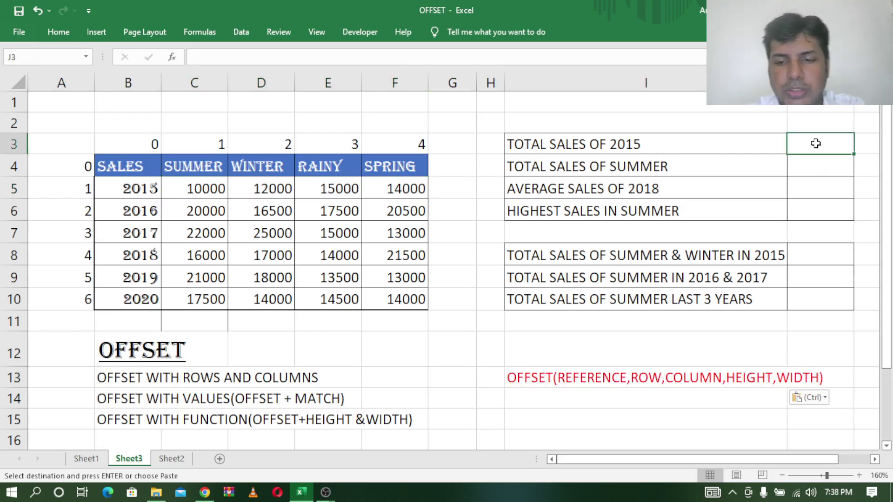
type("=SUM")
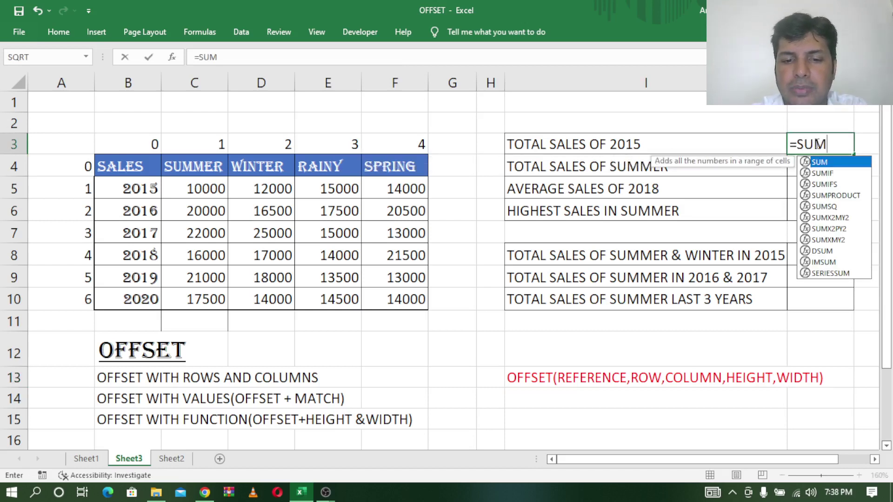
type("(")
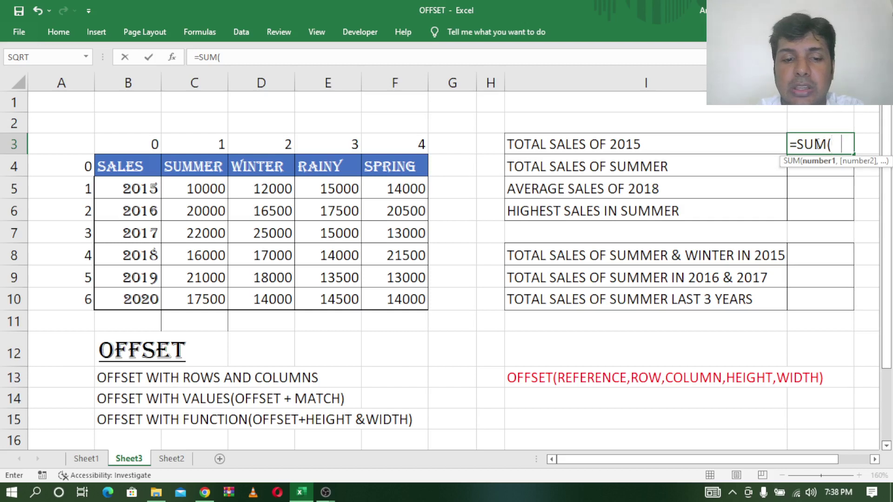
type("OFFSET")
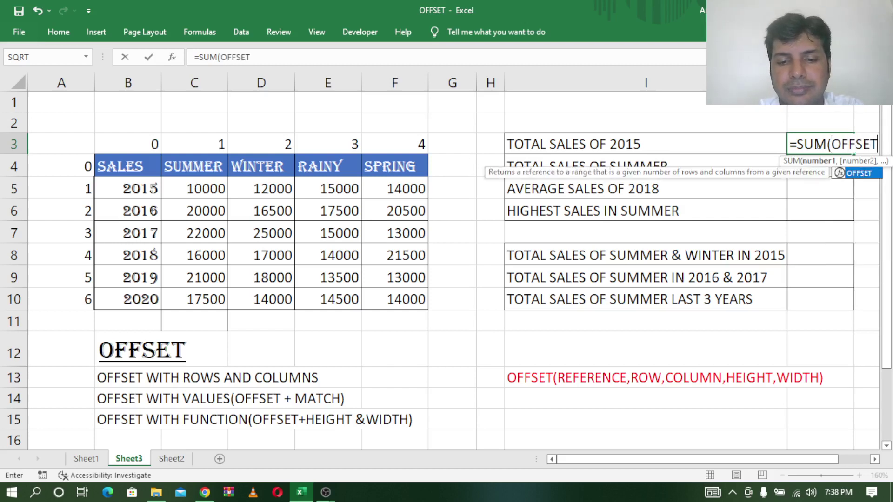
type("(")
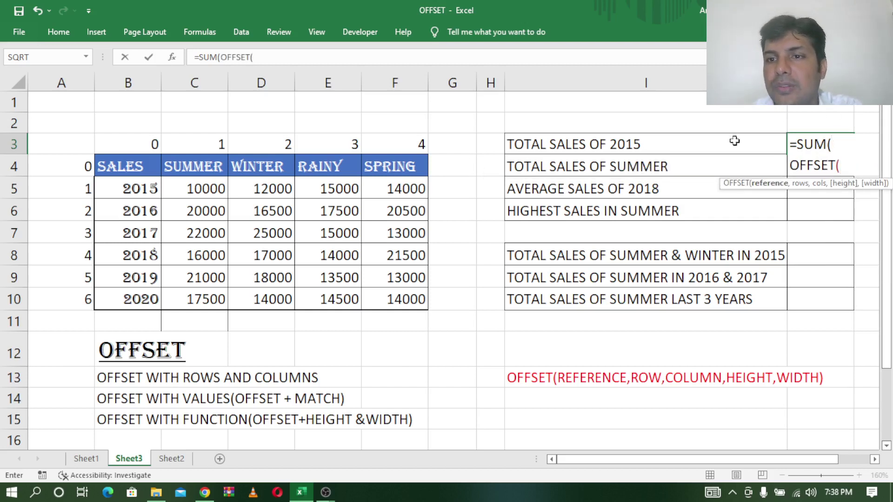
left_click(123, 165)
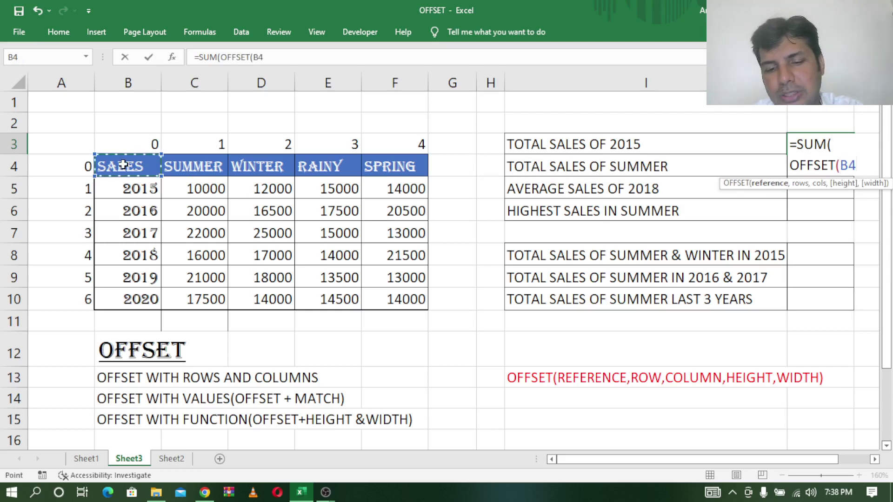
type(",")
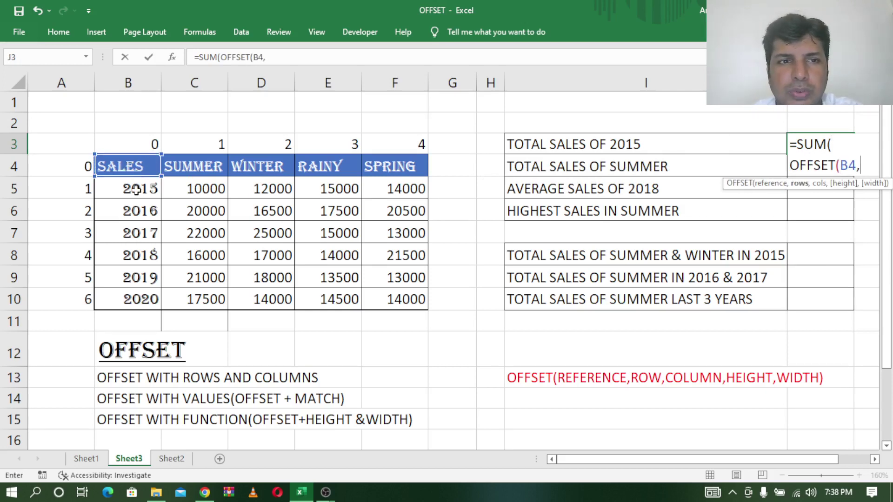
type("1")
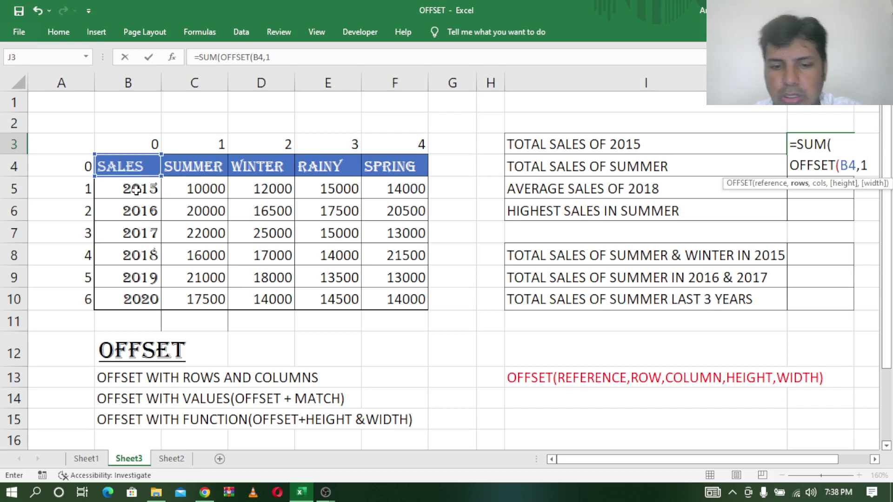
type(",")
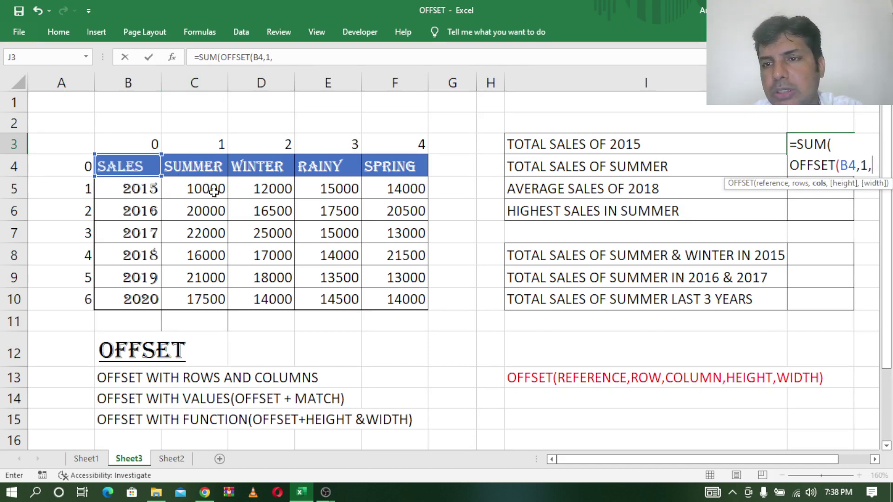
type("1")
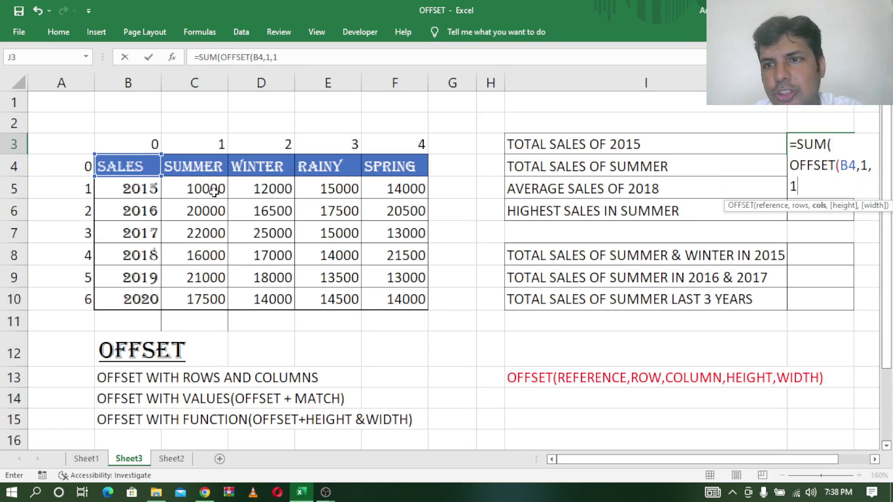
type(",")
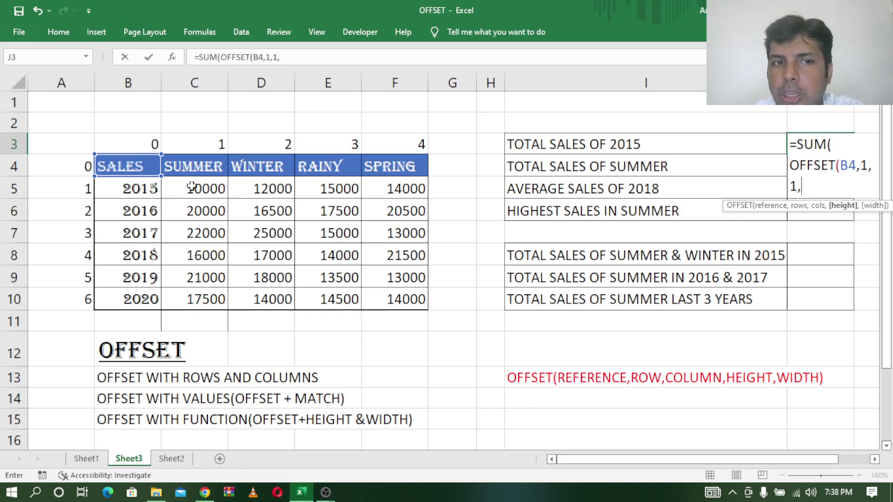
left_click(4, 189)
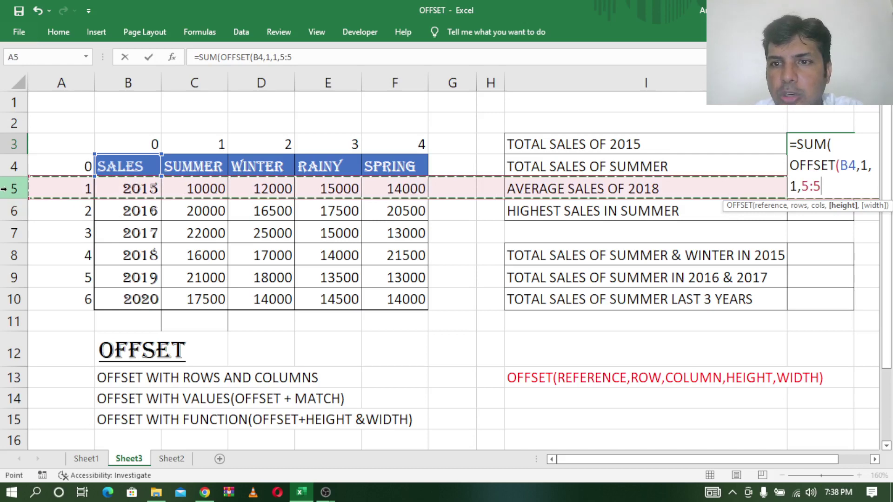
key("BackSpace")
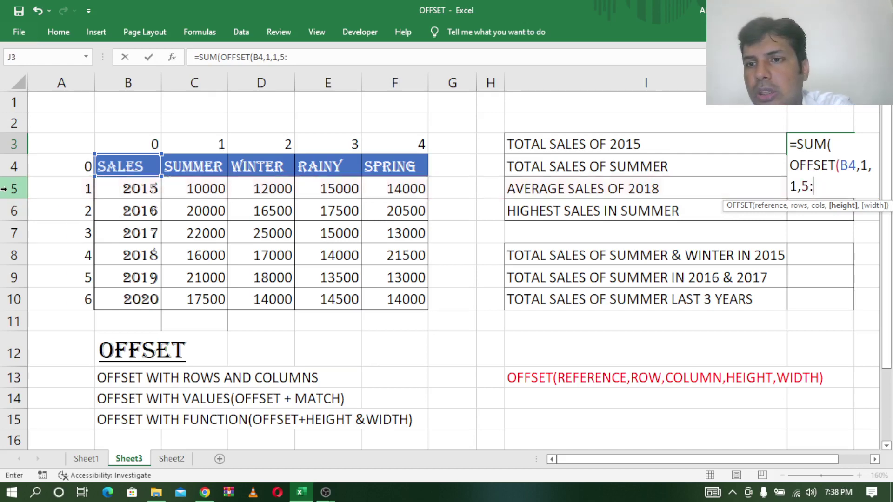
key("BackSpace")
key("BackSpace")
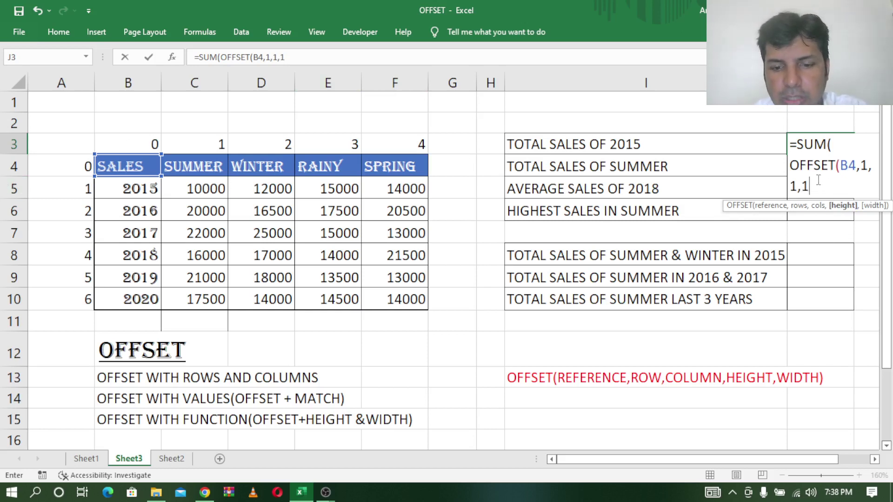
type("1,")
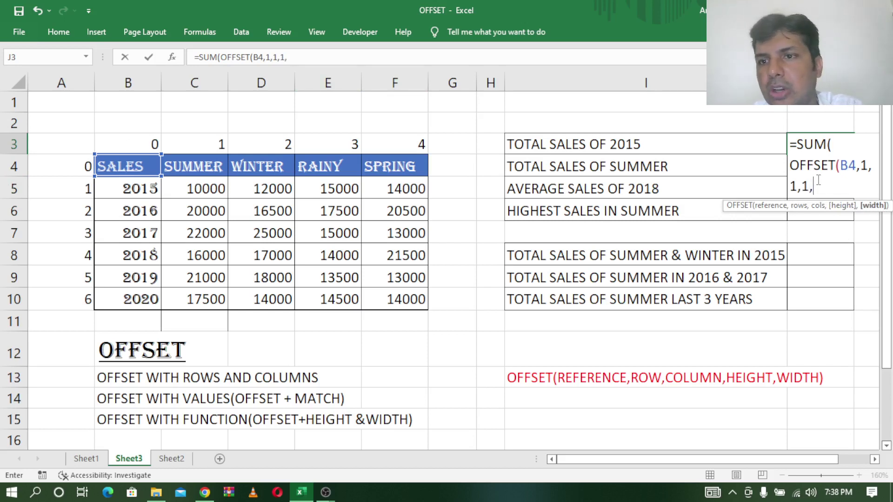
type("4")
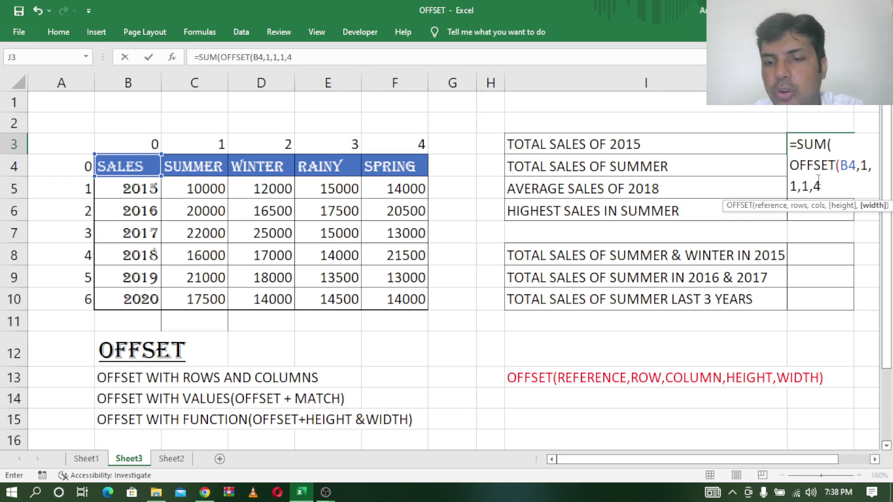
type(")")
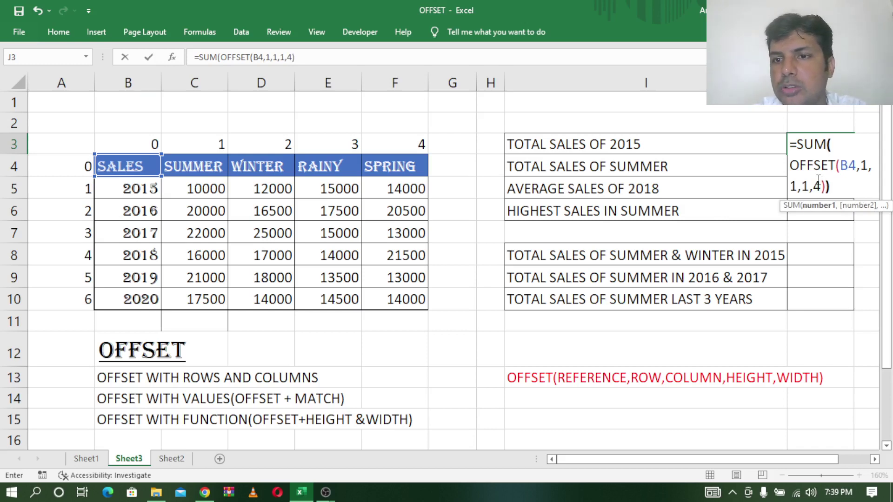
key("ctrl+Return")
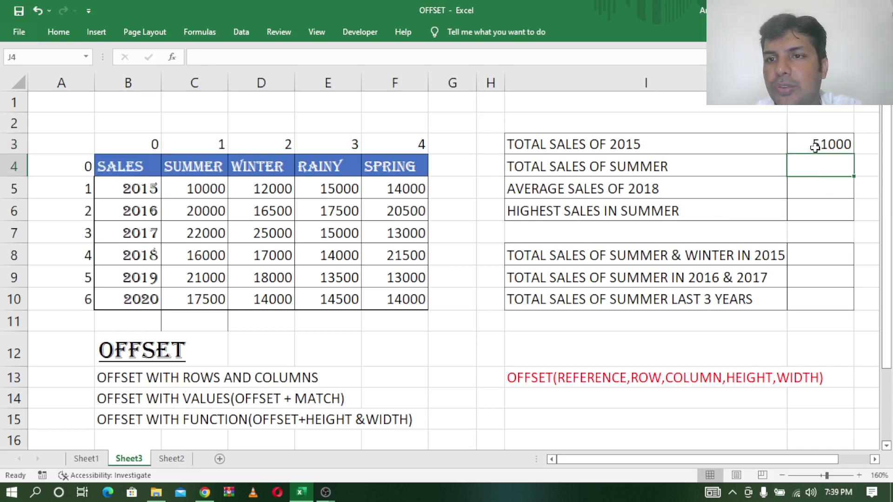
Step: Add a check formula =SUM(C5:F5) in G5, also returning 51000
left_click(821, 144)
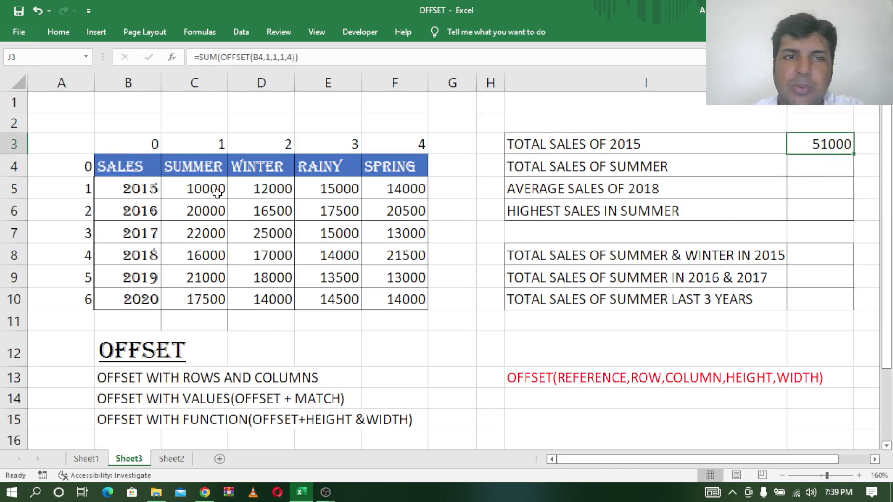
left_click_drag(201, 188, 405, 187)
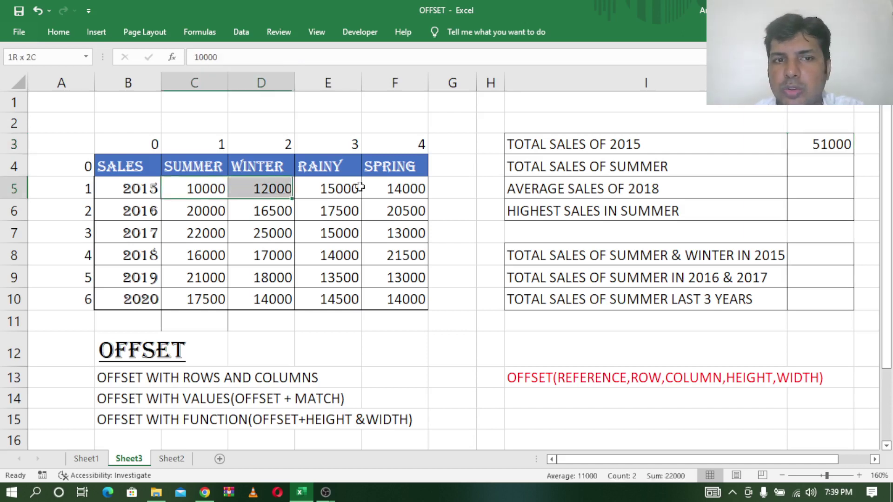
left_click(446, 187)
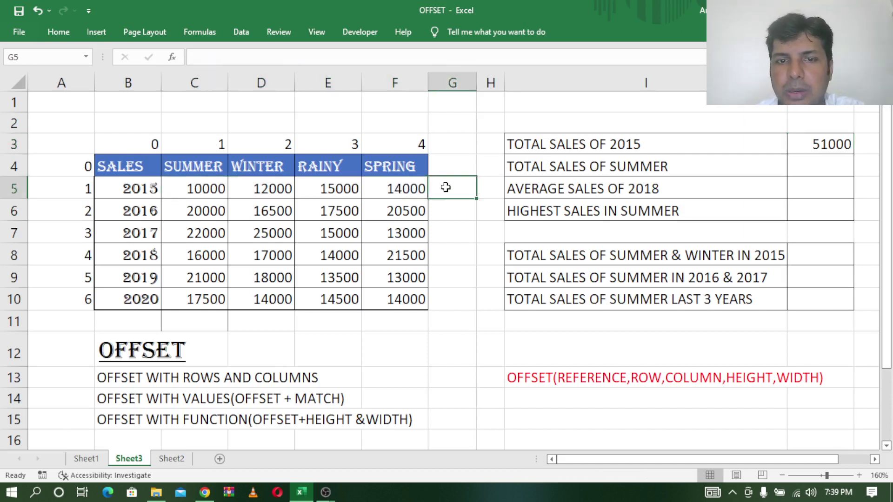
type("=SUM")
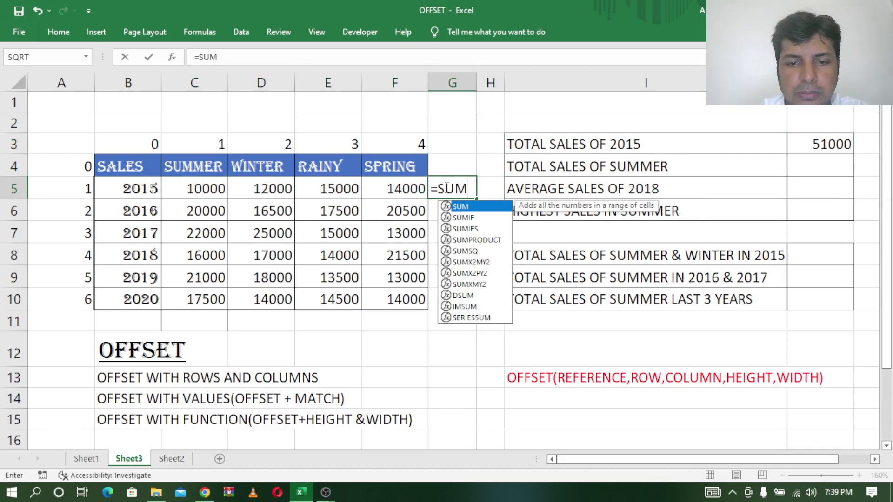
type("(")
left_click_drag(204, 188, 398, 188)
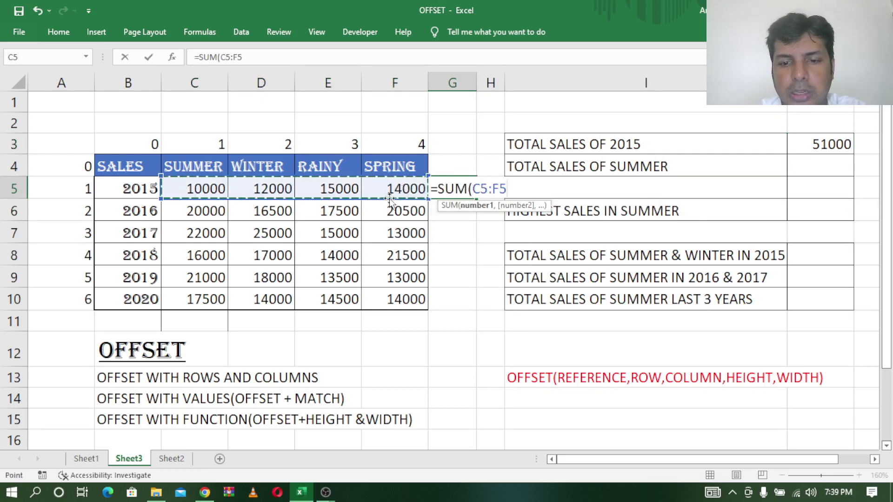
type(")")
key("Return")
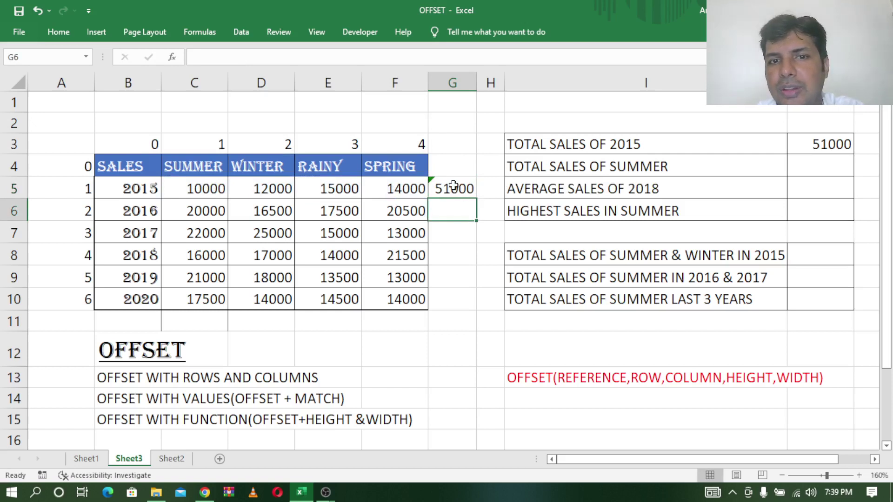
left_click(453, 186)
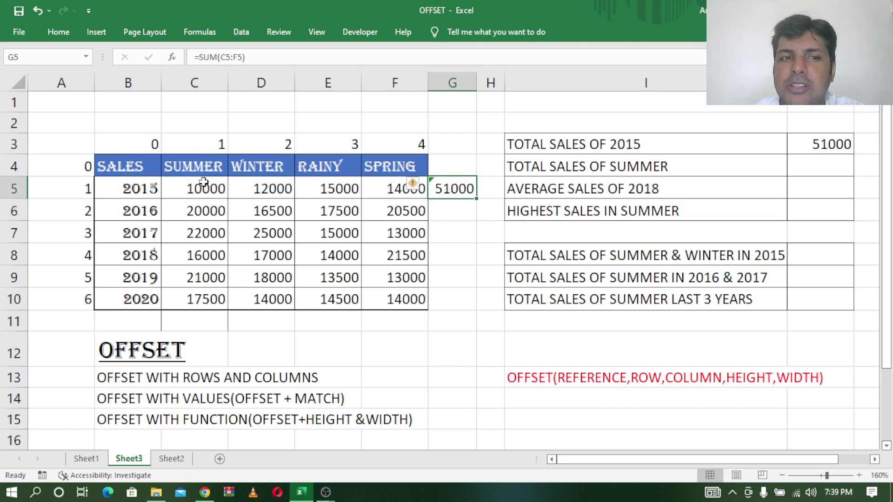
Step: Enter =SUM(OFFSET(B4,1,1,6,1)) in J4 so the summer total shows 106500
left_click_drag(204, 181, 206, 305)
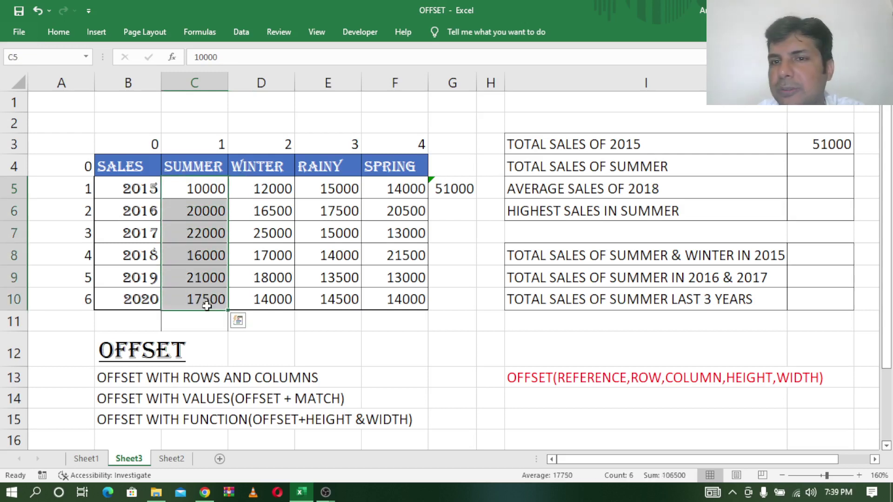
left_click(814, 162)
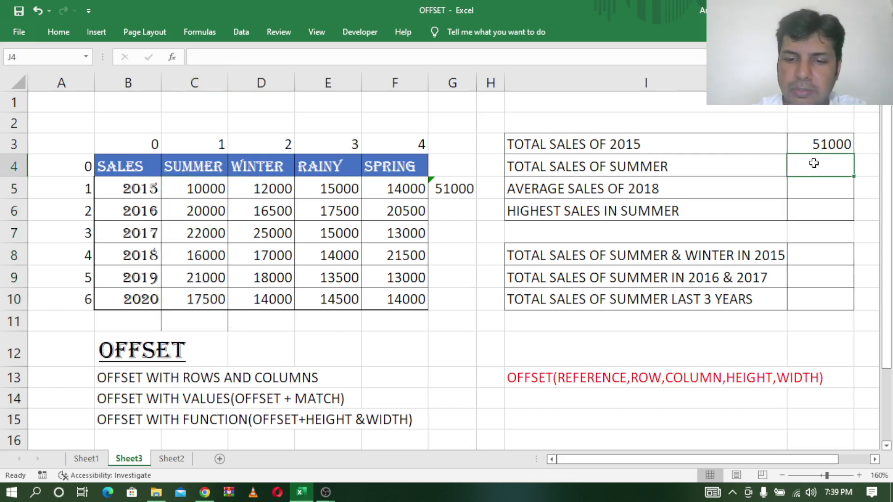
type("=SUM")
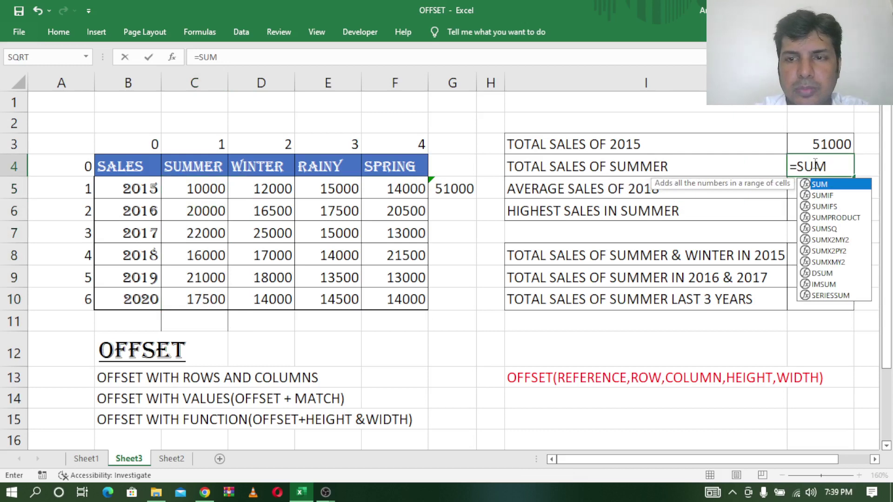
type("(OFF")
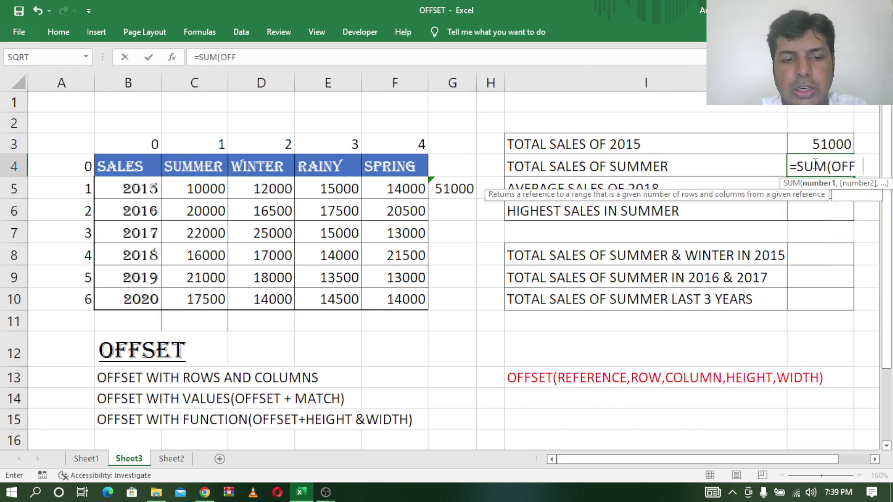
type("SET(")
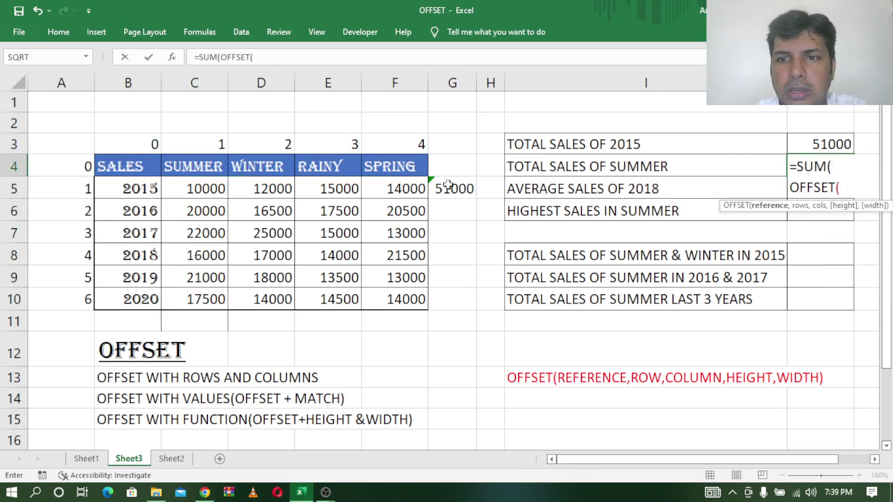
left_click(147, 168)
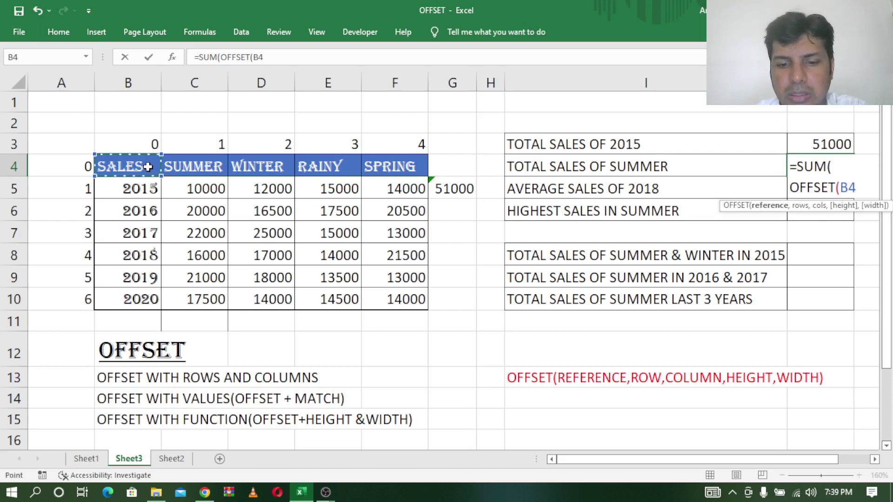
type(",")
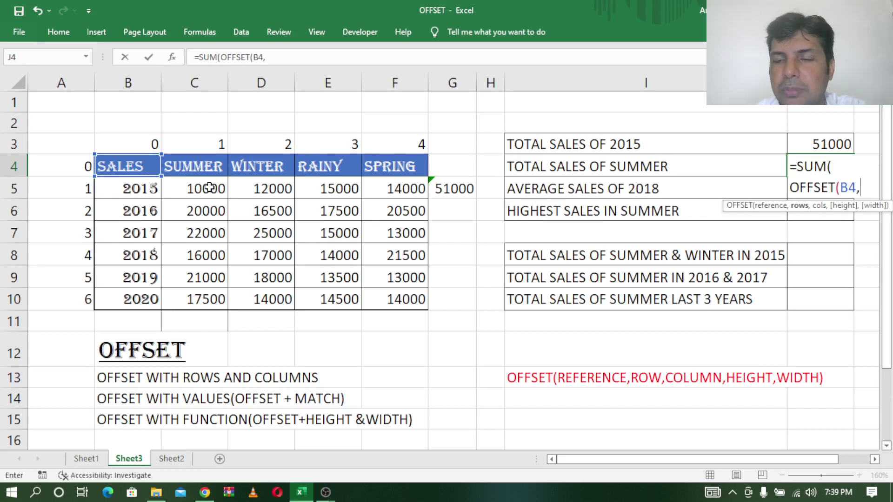
type("1,")
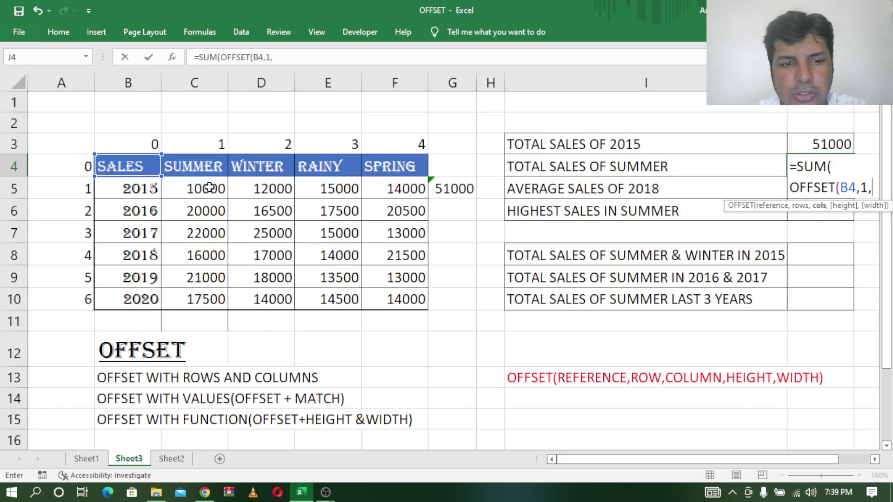
type("1,")
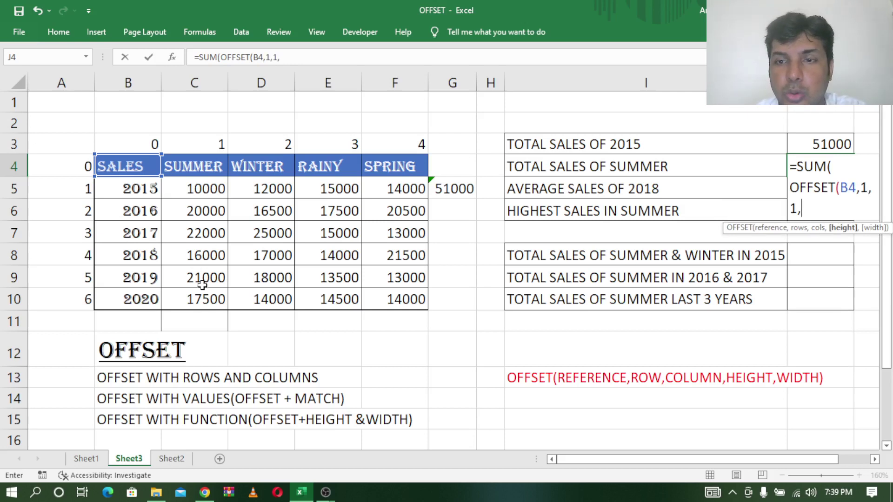
type("6")
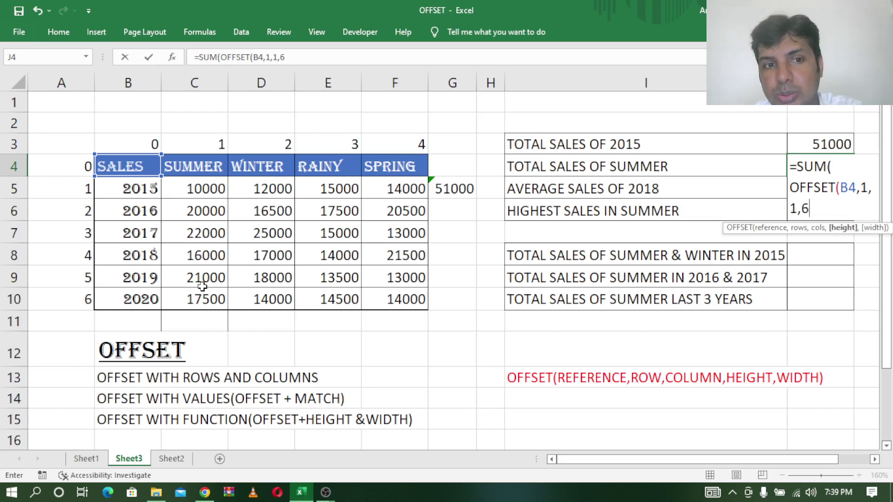
type(",")
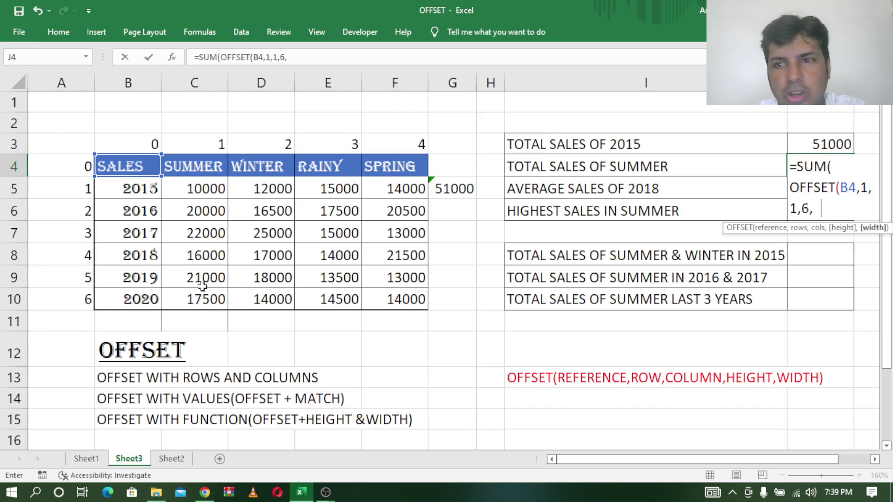
type("1")
type("))")
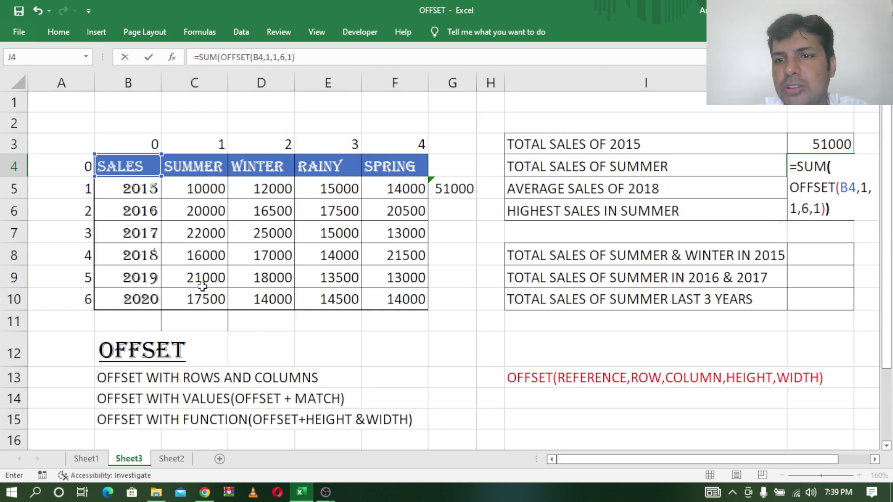
key("Return")
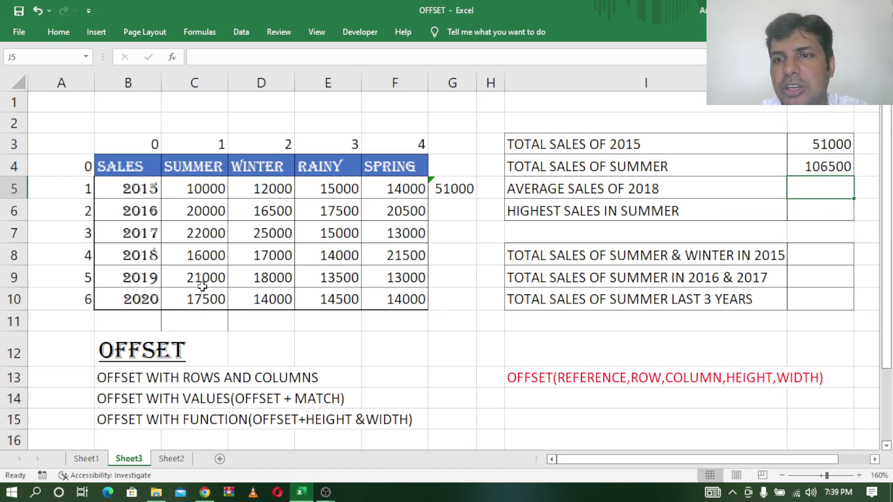
Step: Put a check formula =SUM(C5:C10) in C11, returning 106500
left_click(847, 172)
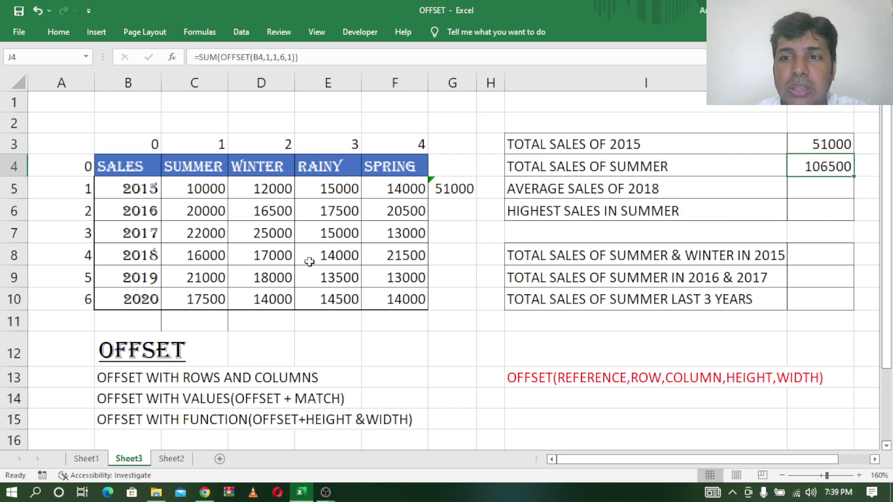
left_click(201, 321)
type("=")
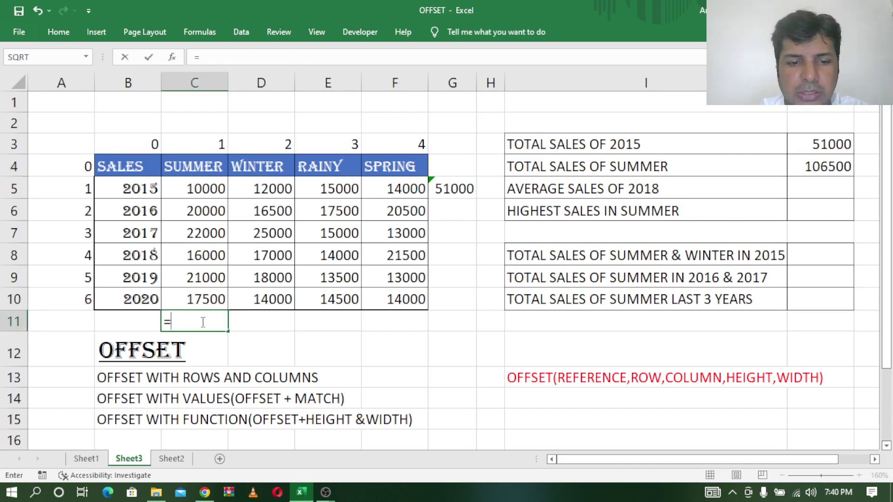
type("SUM(")
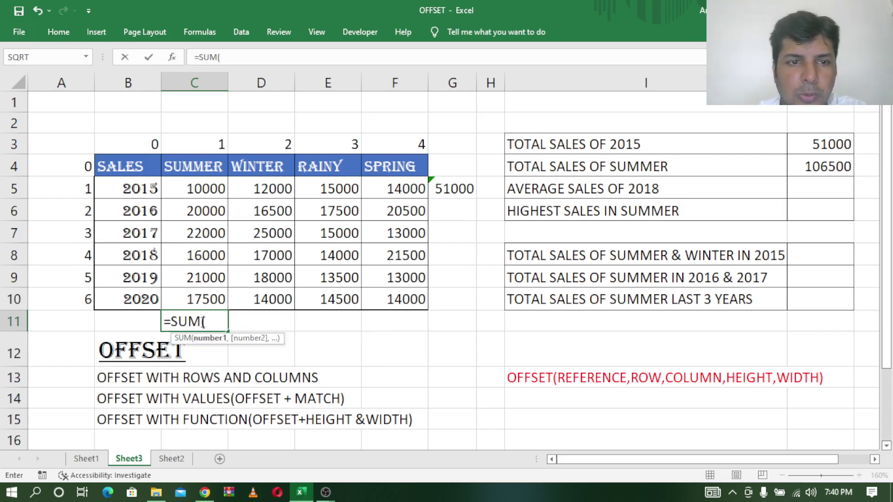
left_click_drag(213, 190, 209, 294)
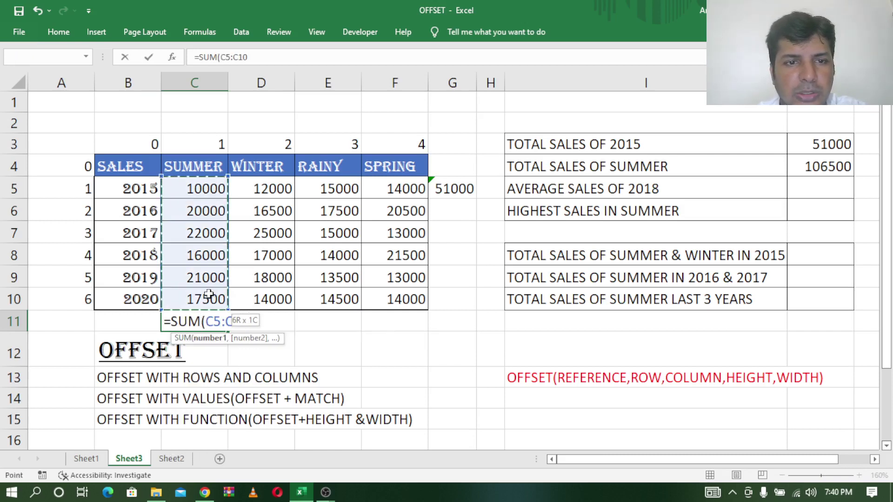
key("Return")
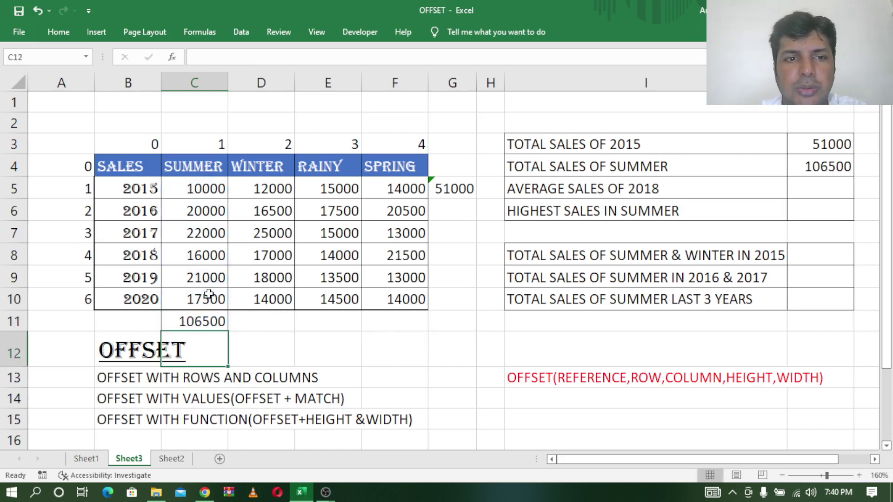
left_click(203, 321)
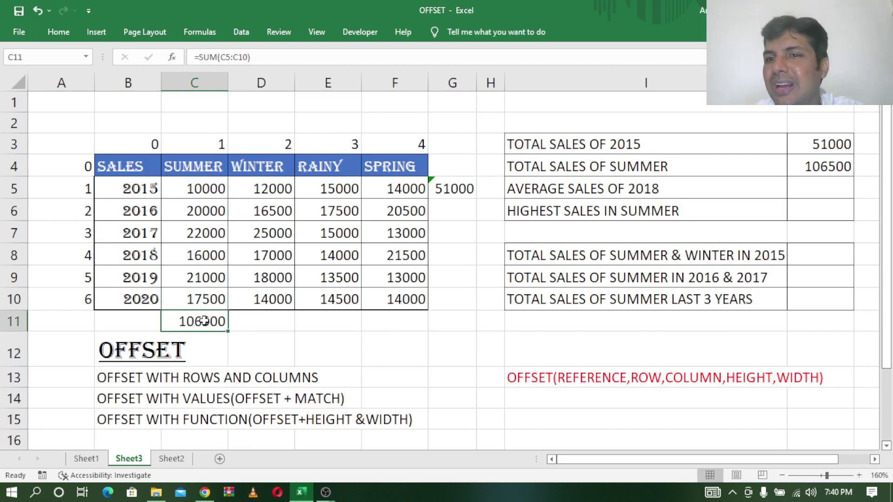
left_click(810, 190)
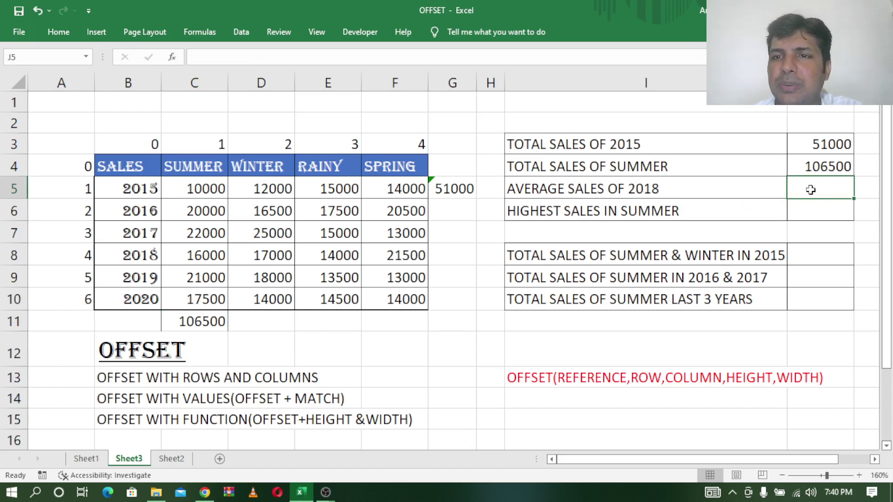
Step: Enter =AVERAGE(OFFSET(B4,4,1,1,4)) in J5, giving the 2018 average of 17125
type("=")
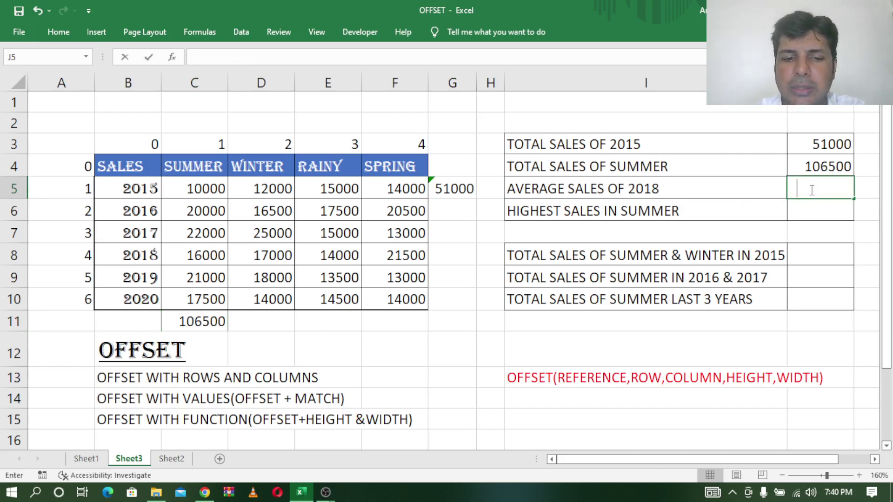
type("AVERA")
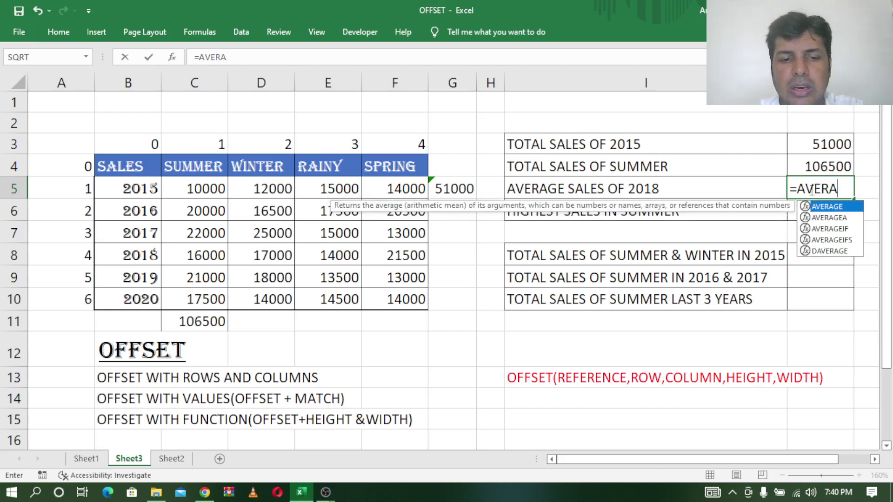
type("GE(")
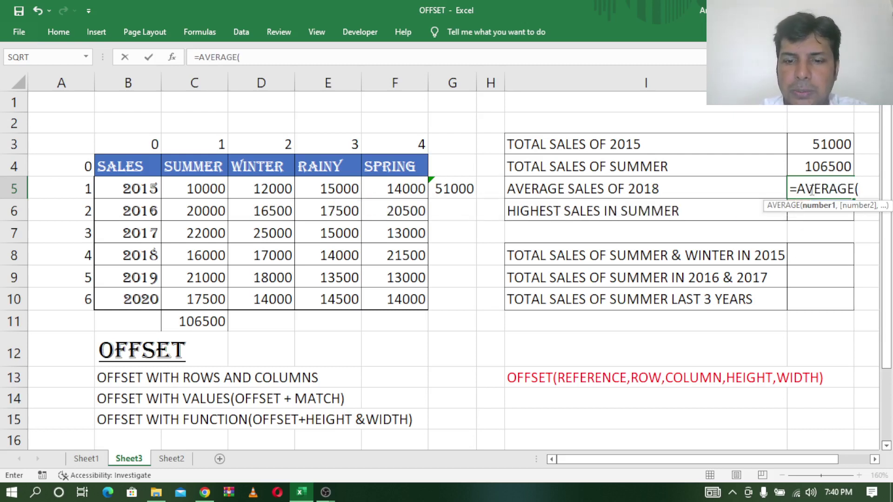
type("OFFSE")
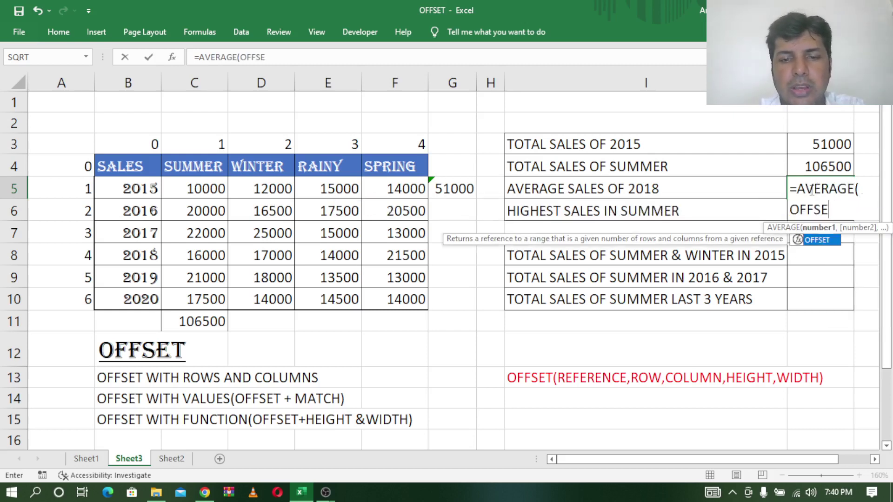
type("T(")
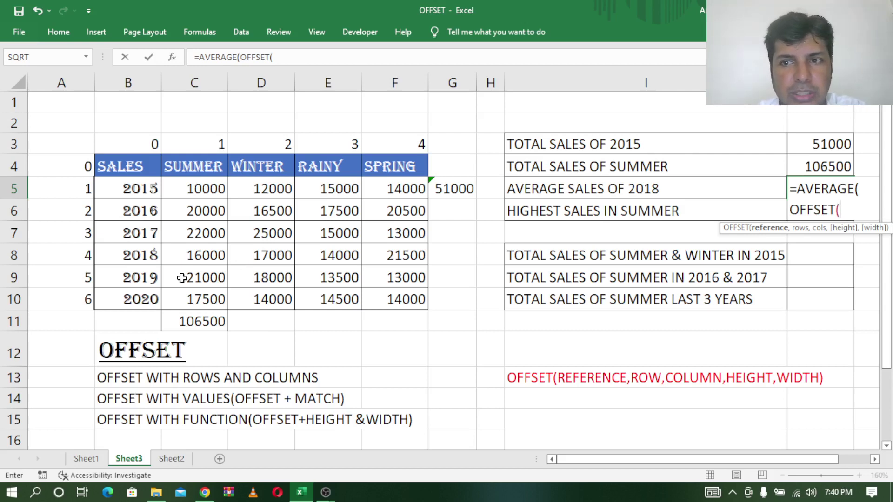
left_click(126, 166)
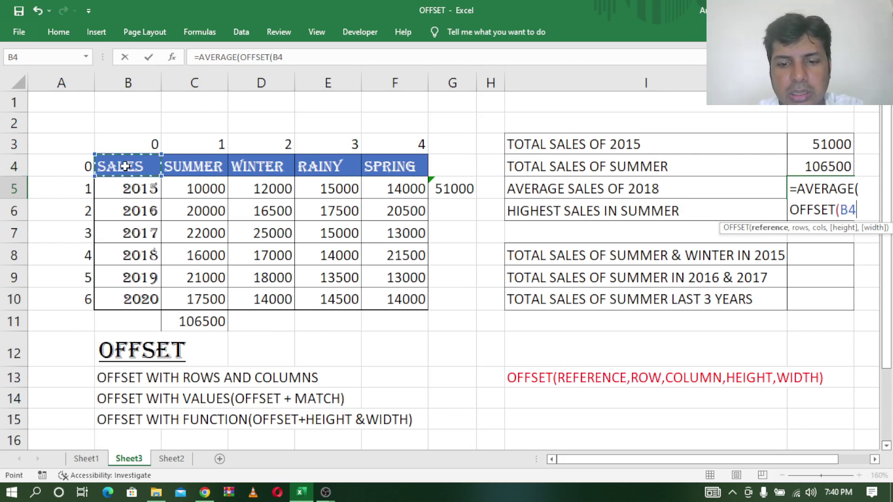
type(",")
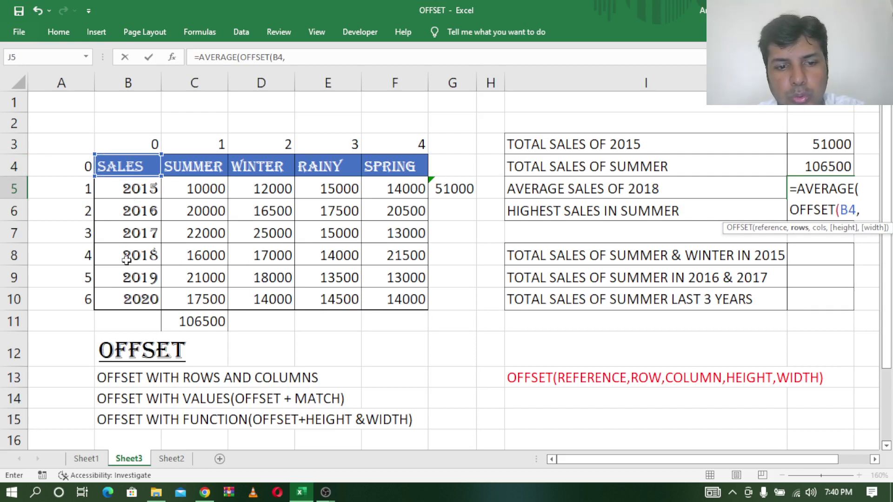
type("4,")
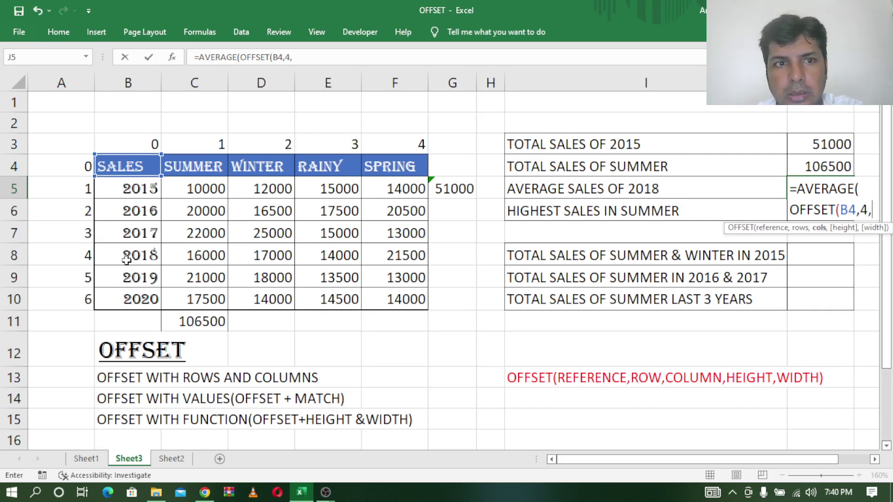
type("1")
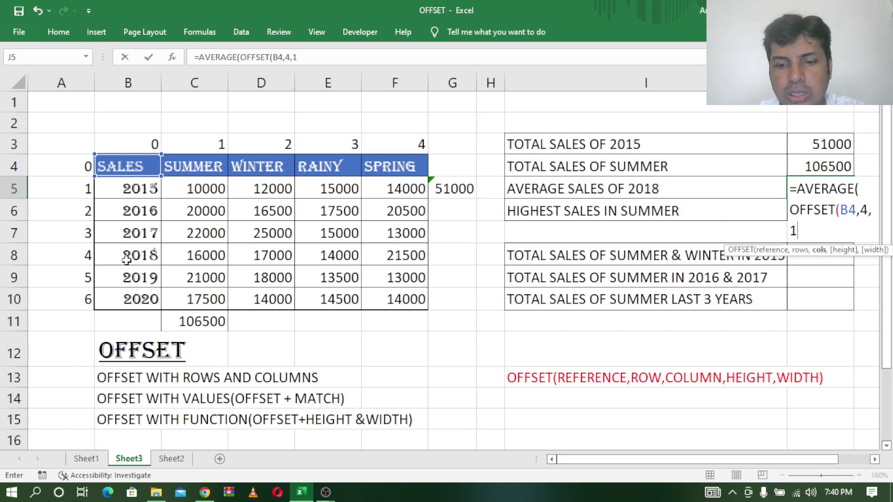
type(",")
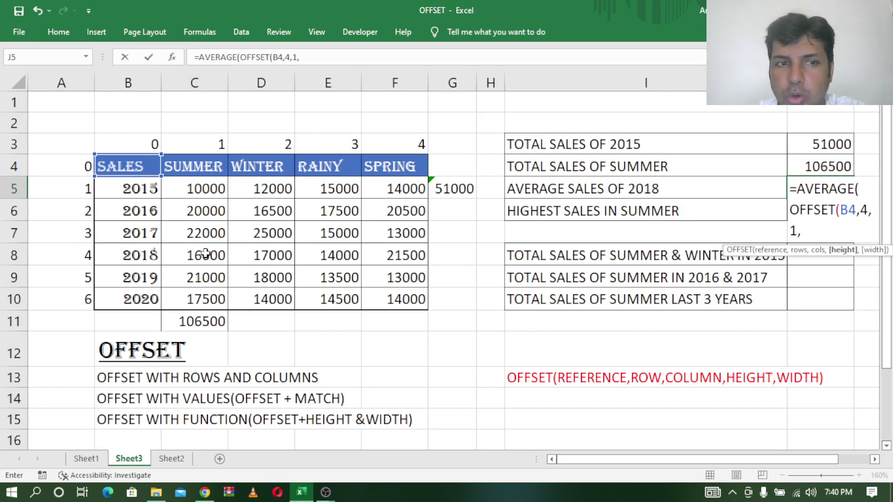
type("1,4")
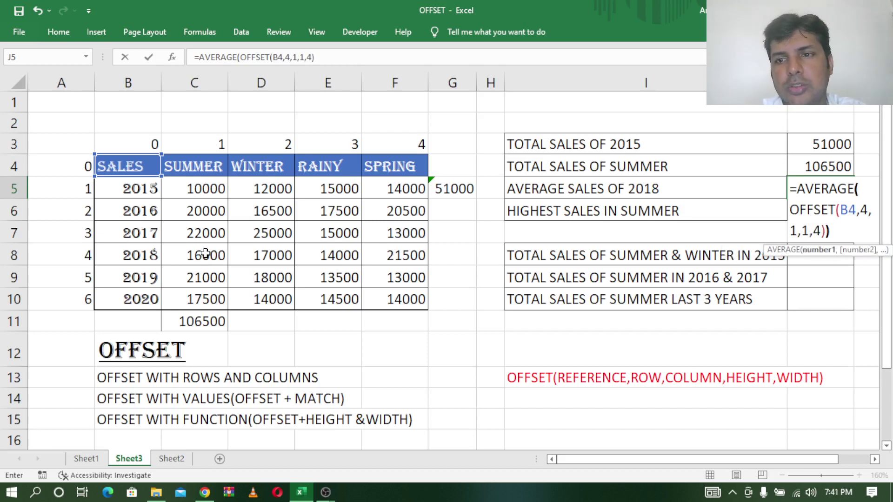
type(")")
key("Return")
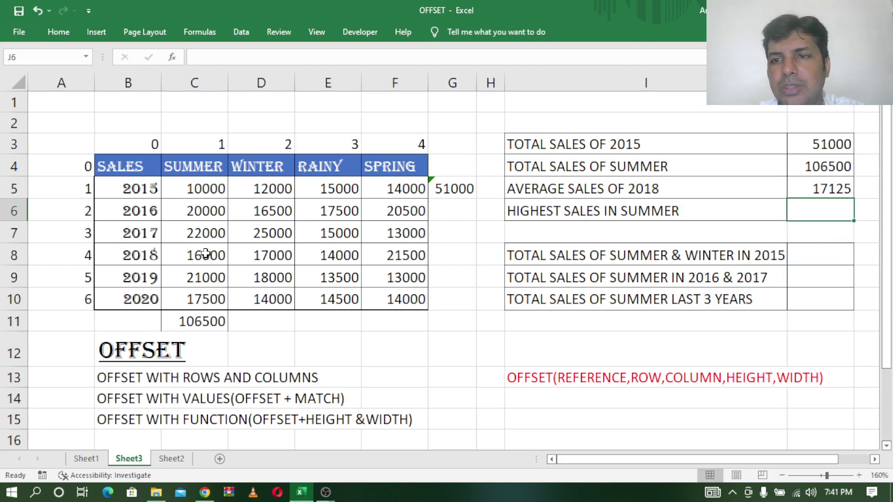
left_click(835, 189)
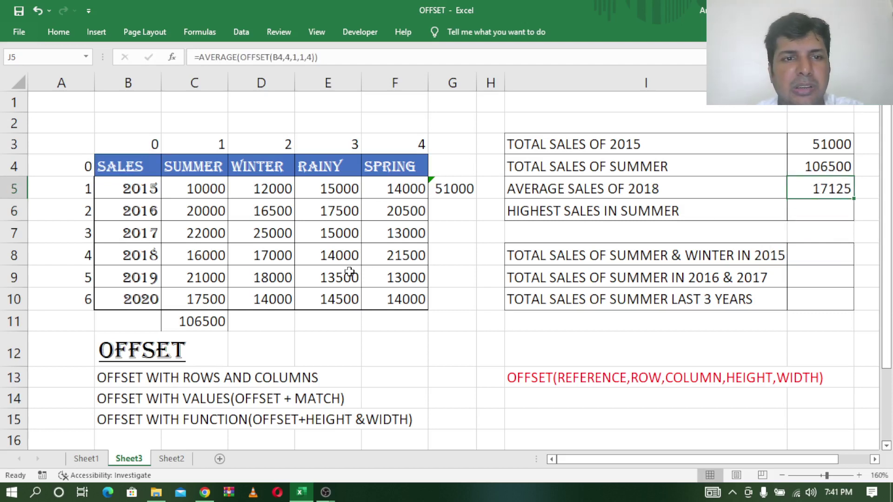
Step: Add a check formula =AVERAGE(C8:F8) in G8, also returning 17125
left_click(460, 257)
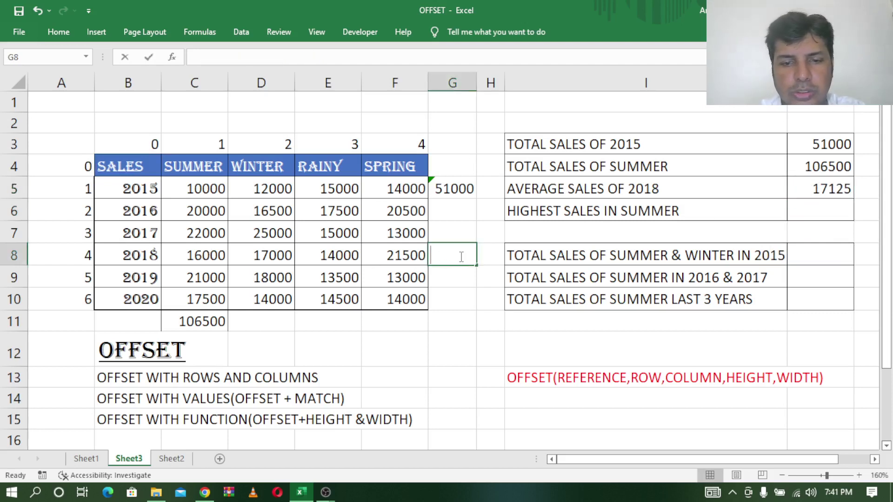
type("=AVER")
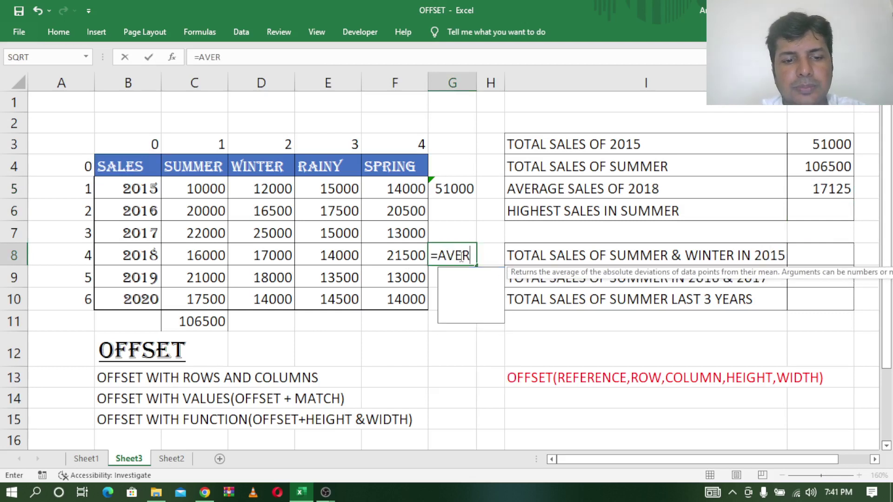
type("AGE(")
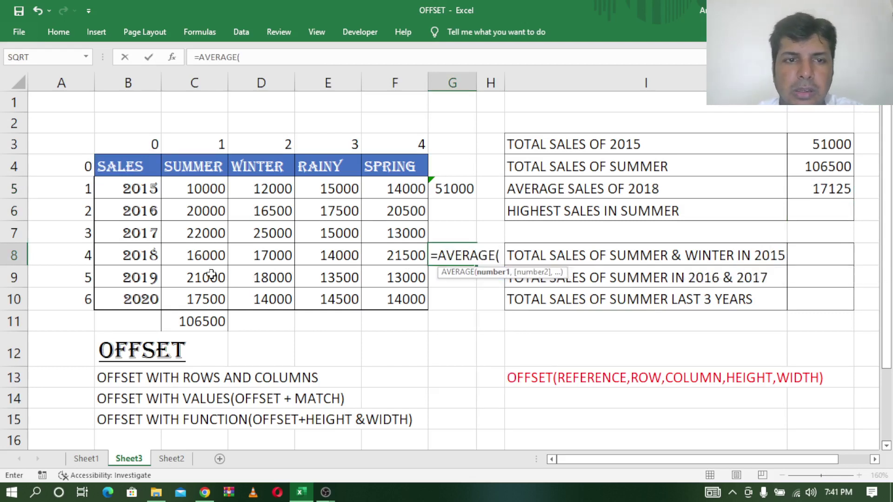
left_click(195, 254)
left_click_drag(274, 251, 392, 260)
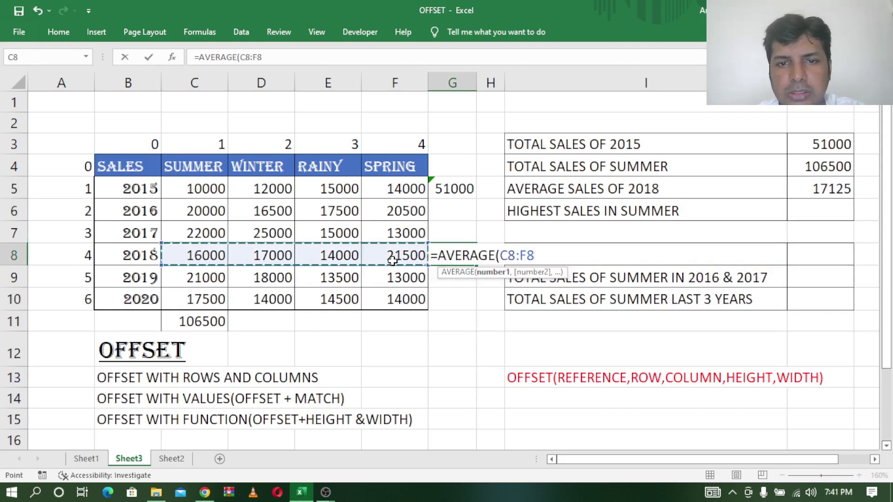
key("Return")
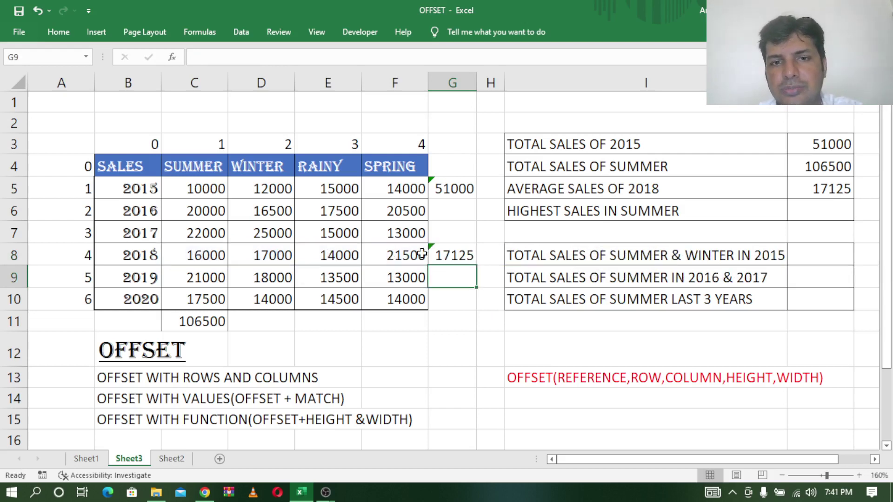
left_click(461, 253)
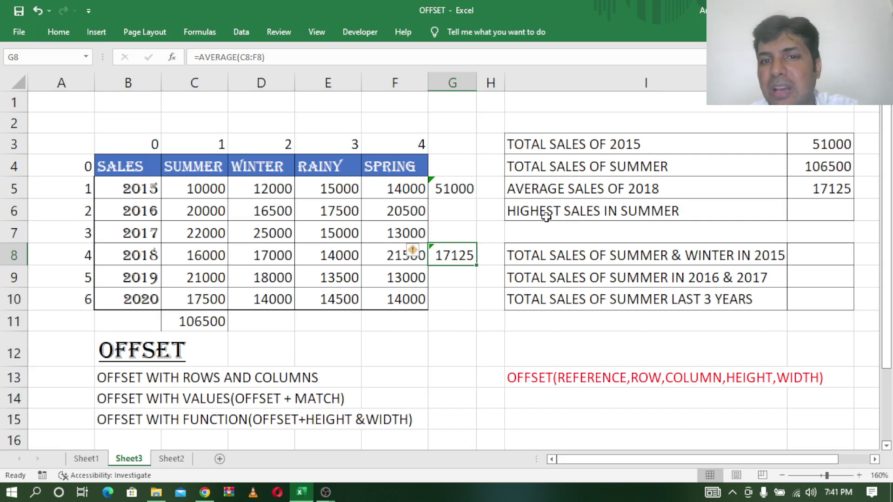
left_click(812, 145)
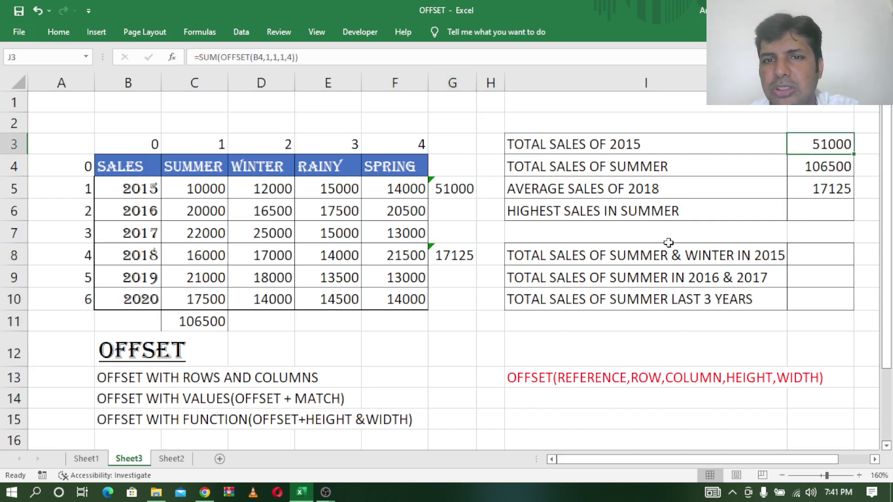
Step: Enter =MAX(OFFSET(B4,1,1,6,1)) in J6, accepting Excel's correction, to show 22000
left_click(815, 161)
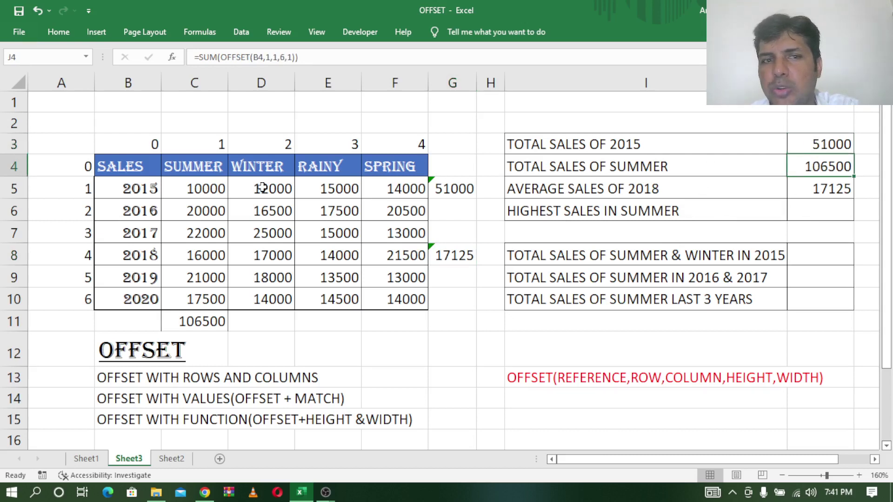
left_click(213, 83)
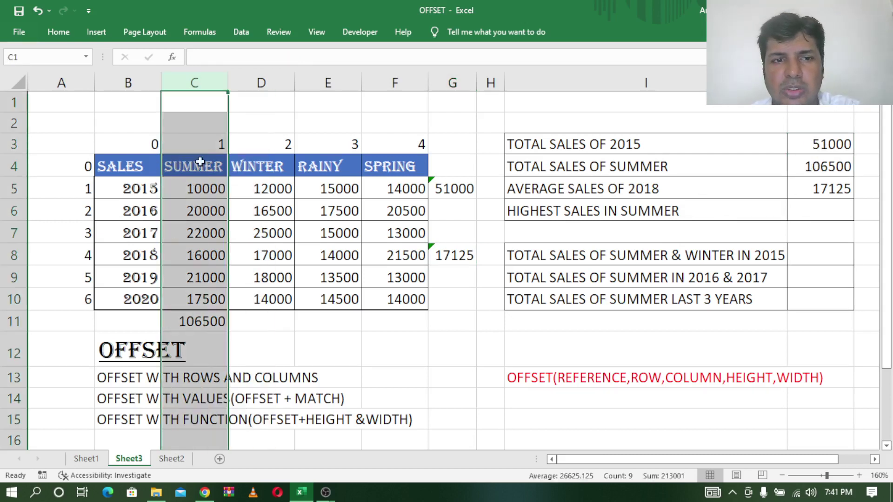
left_click(797, 209)
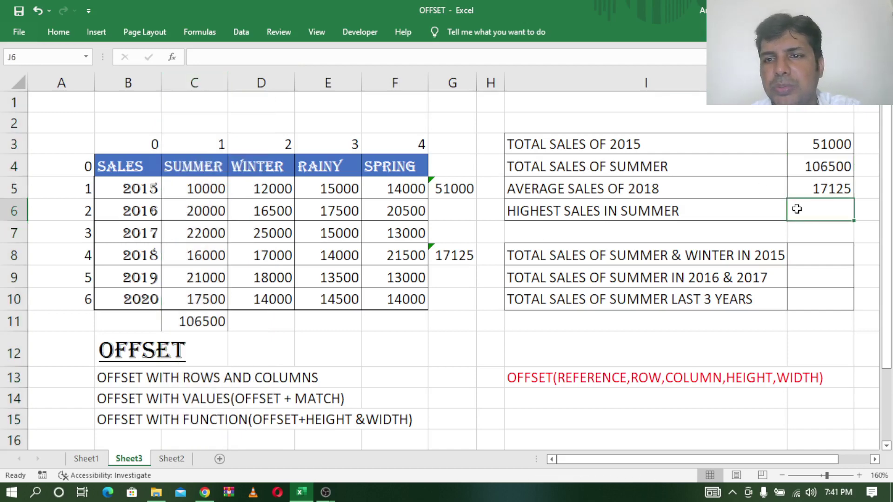
type("=")
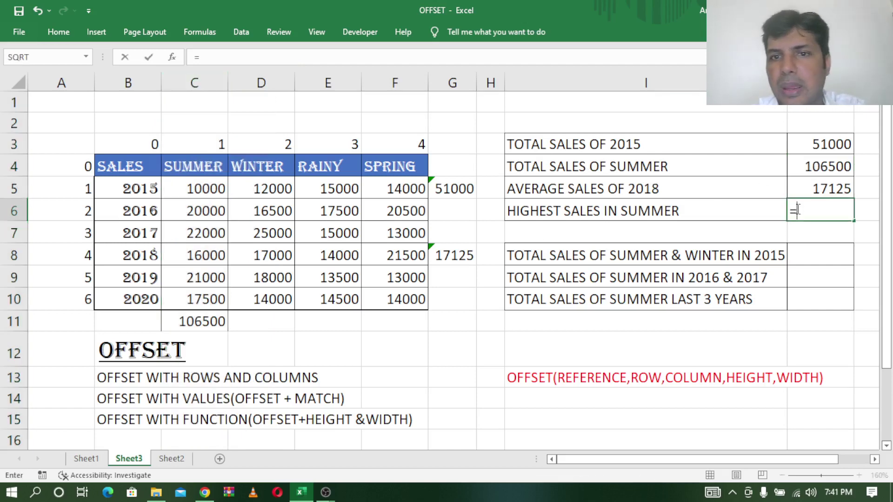
type("MAX")
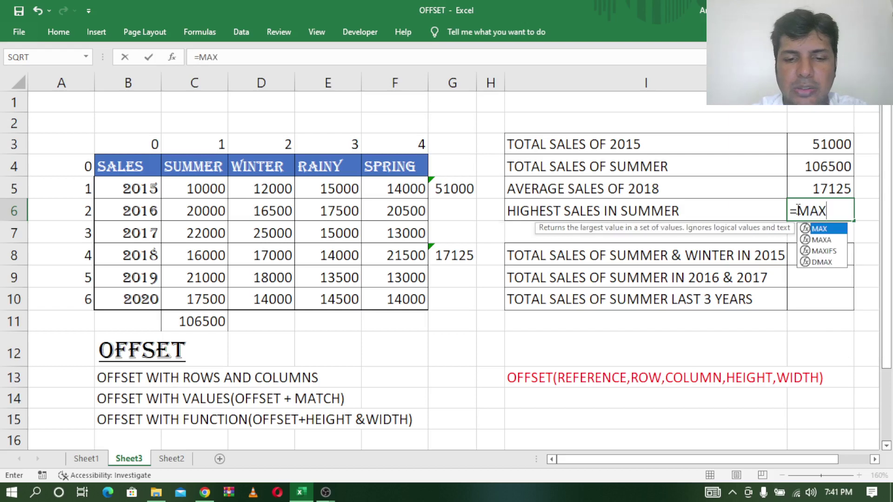
type("(")
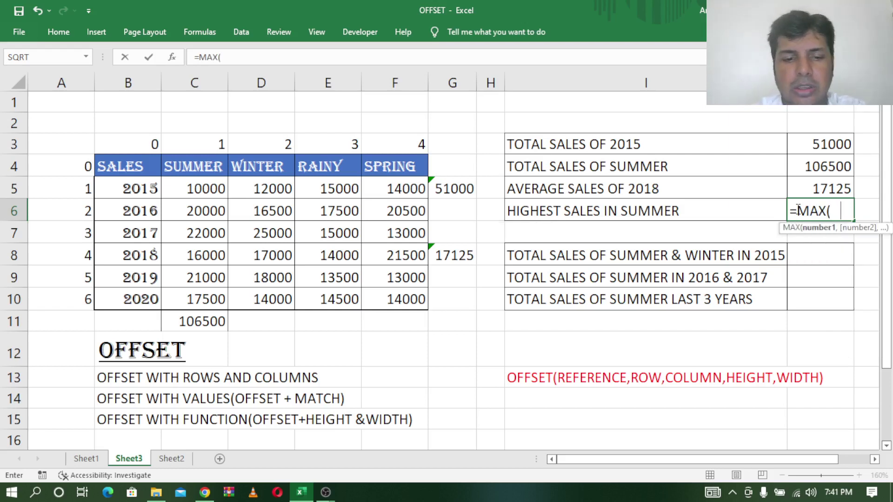
type("OFFSET")
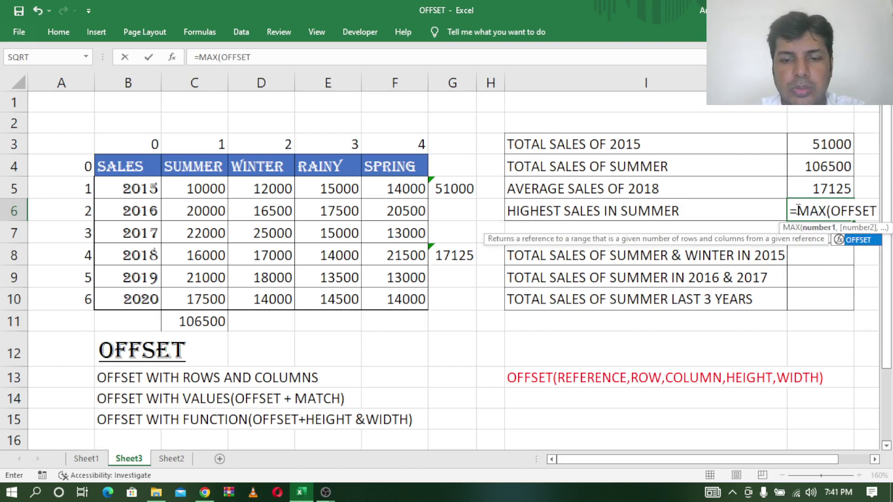
type("(")
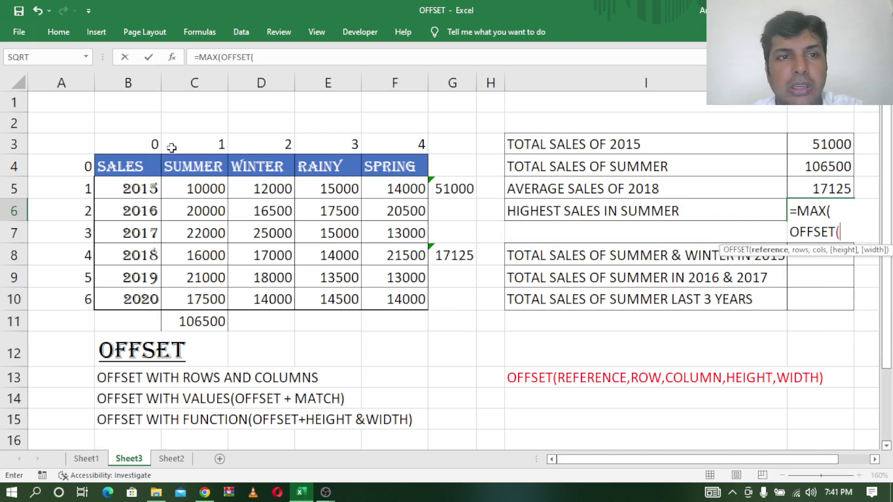
left_click(123, 161)
type(",")
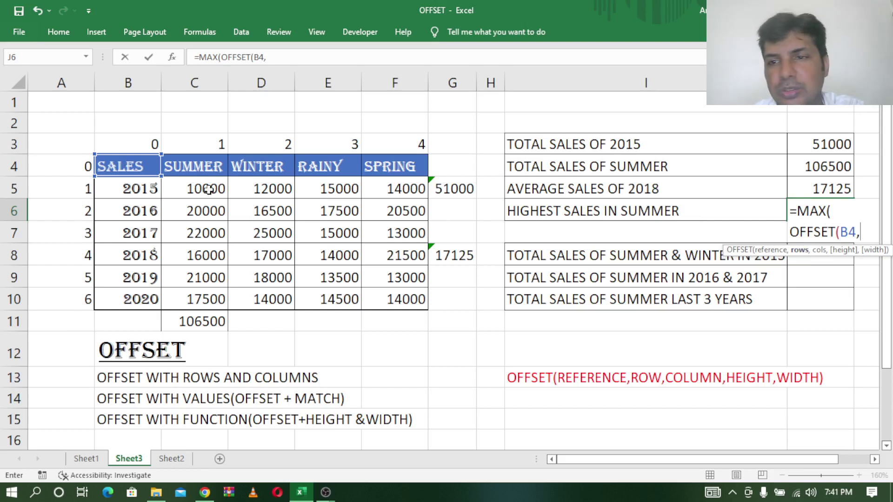
type("1,1")
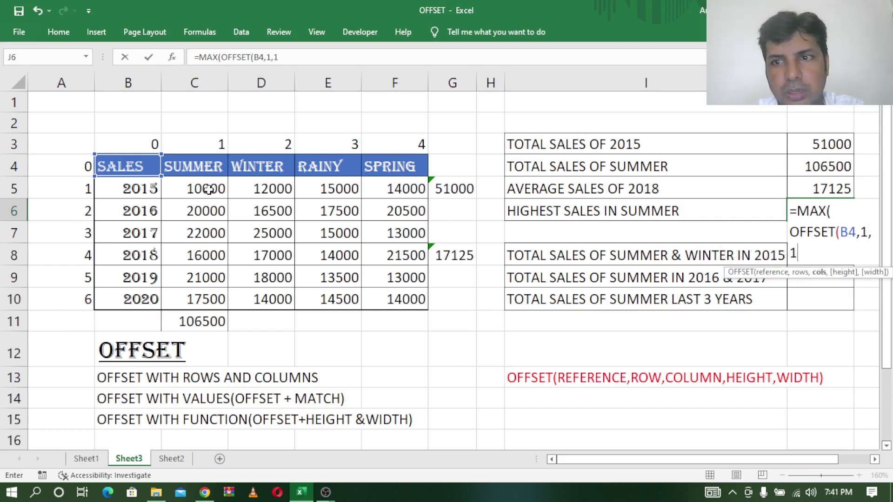
type(",")
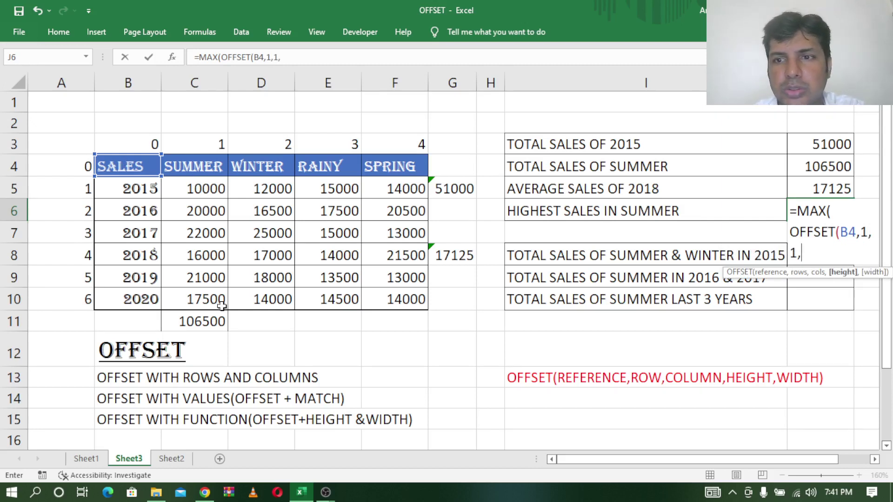
type("6")
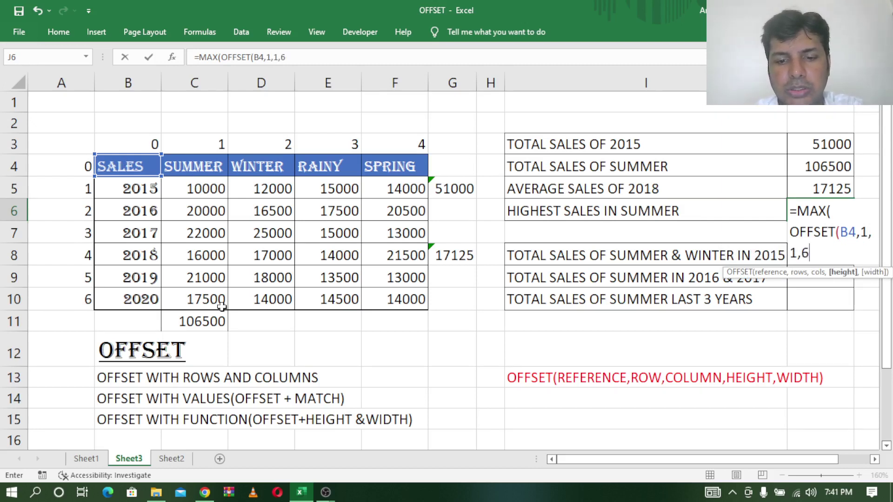
type(",1)")
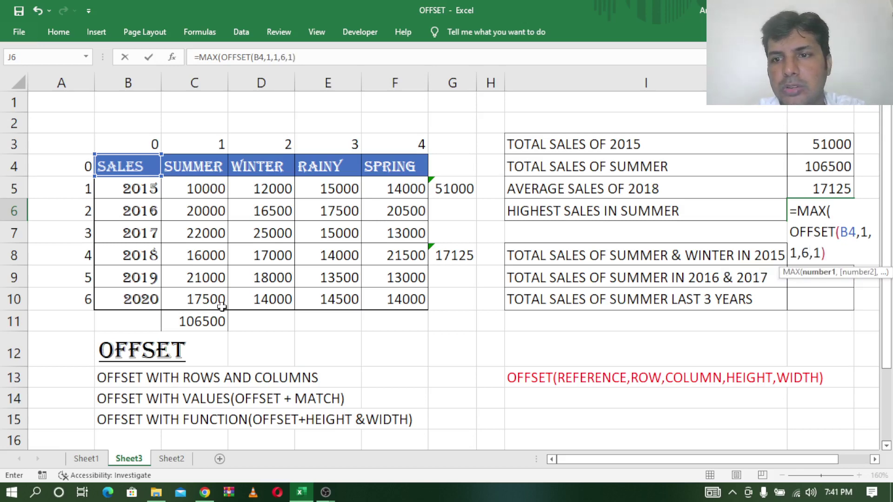
key("Return")
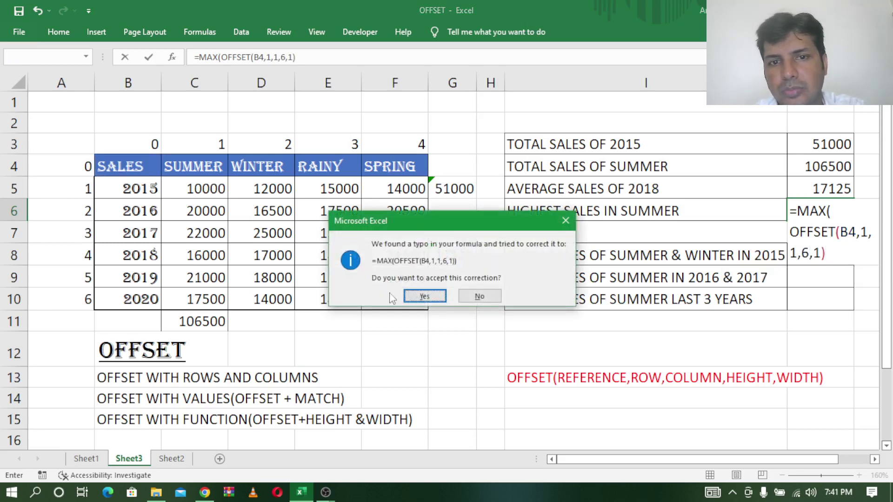
left_click(433, 297)
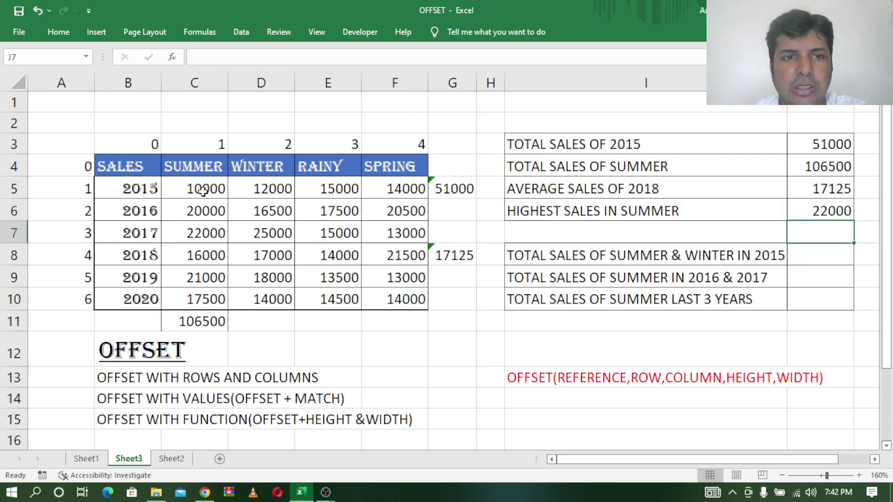
Step: Check the 2017 Summer value of 22000 and select the 2015 Summer and Winter sales C5:D5
left_click(207, 232)
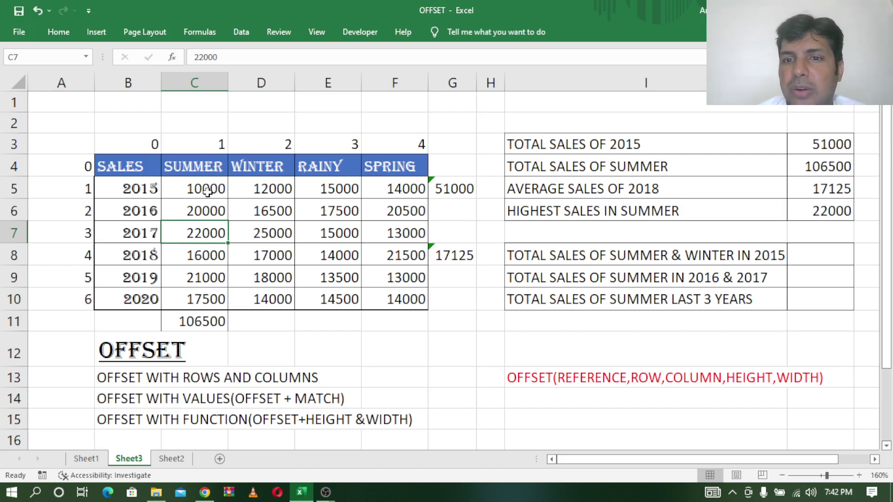
left_click_drag(204, 189, 277, 186)
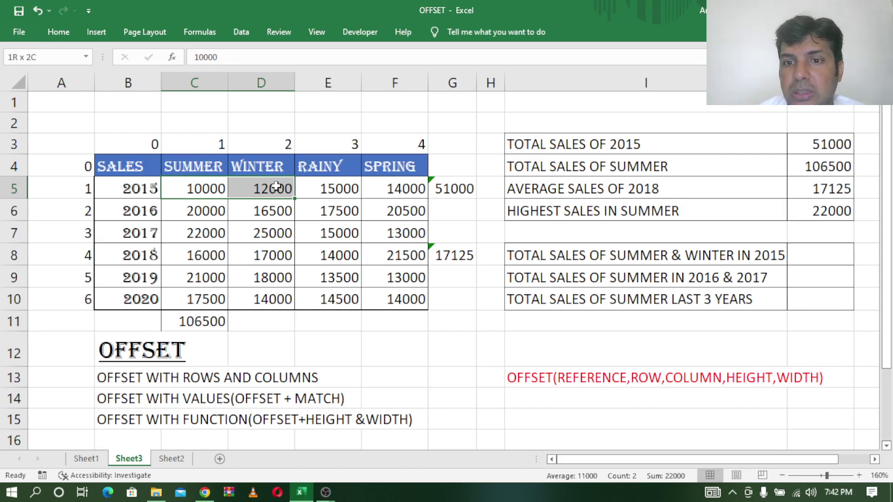
left_click(128, 189)
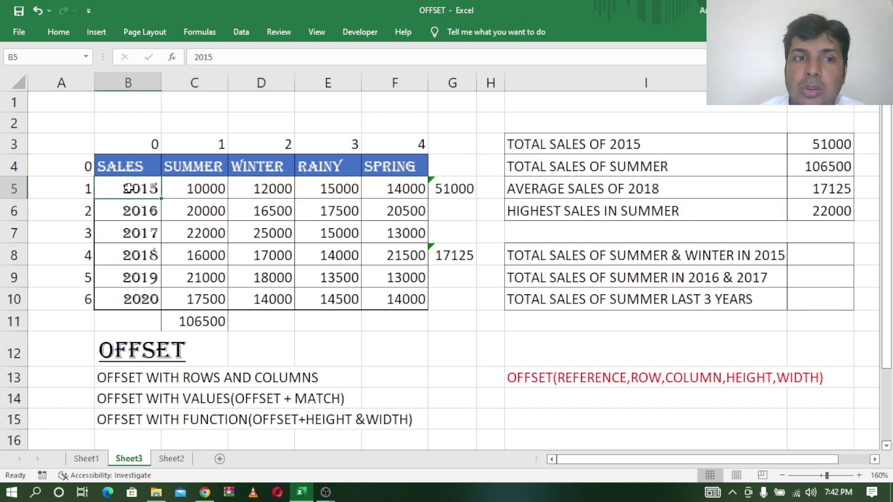
left_click(193, 188)
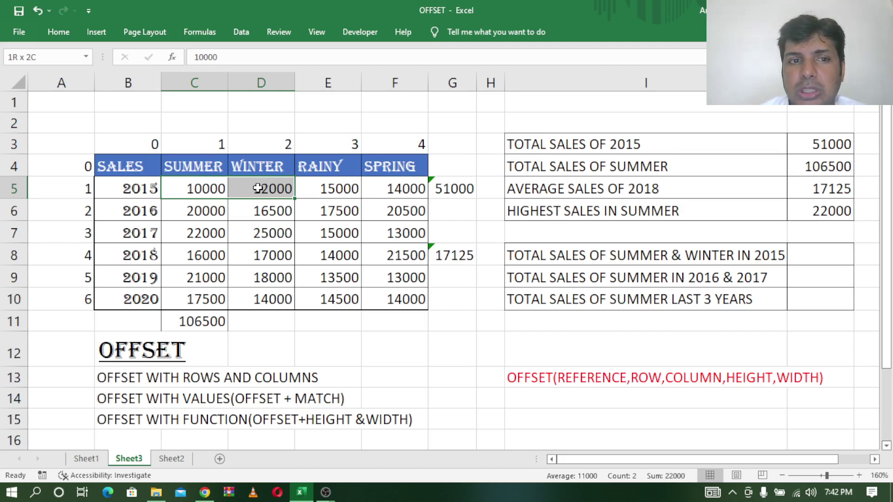
mouse_move(198, 190)
left_mouse_down()
mouse_move(263, 237)
mouse_move(258, 191)
mouse_move(203, 190)
mouse_move(265, 188)
left_mouse_up()
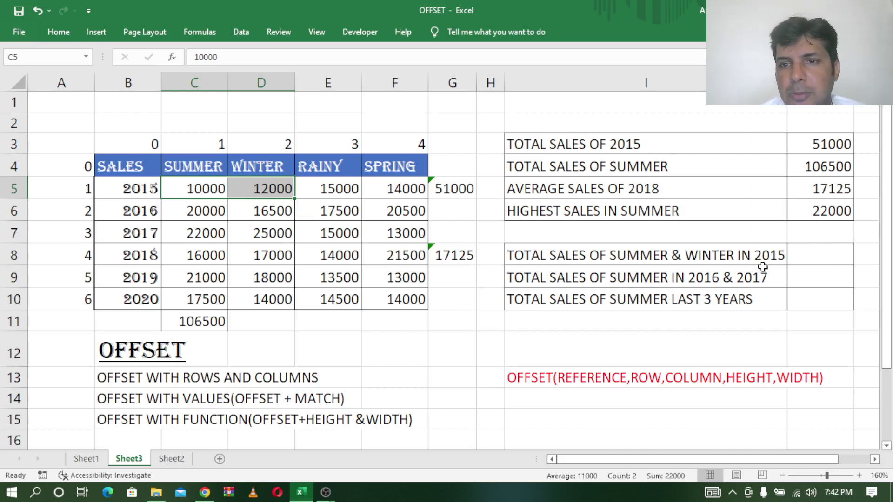
Step: Remove ' IN 2015' from the I8 label and start =SUM(OFFSET( in J8
double_click(784, 255)
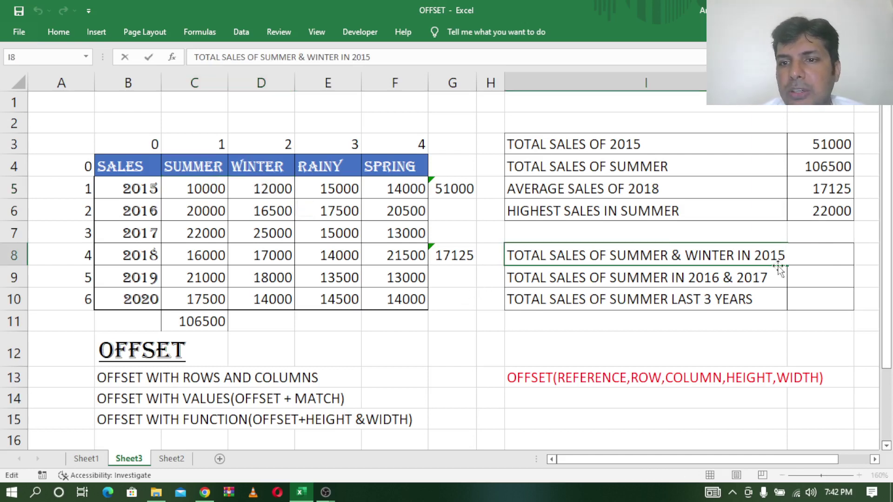
key("BackSpace")
key("BackSpace")
key("BackSpace")
key("BackSpace")
key("BackSpace")
key("BackSpace")
key("BackSpace")
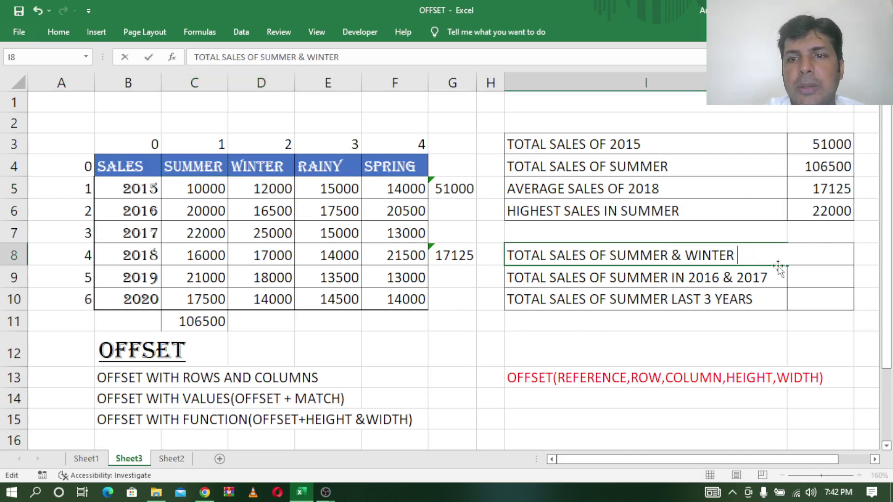
key("Return")
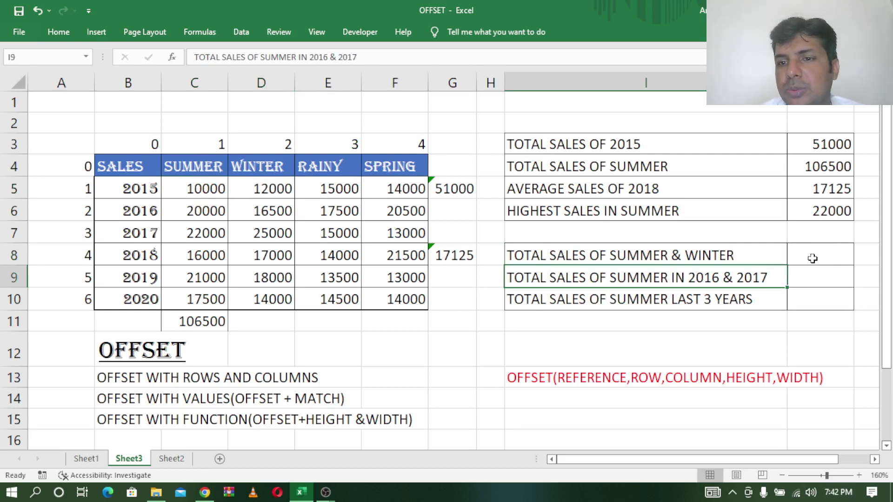
left_click(812, 257)
type("=")
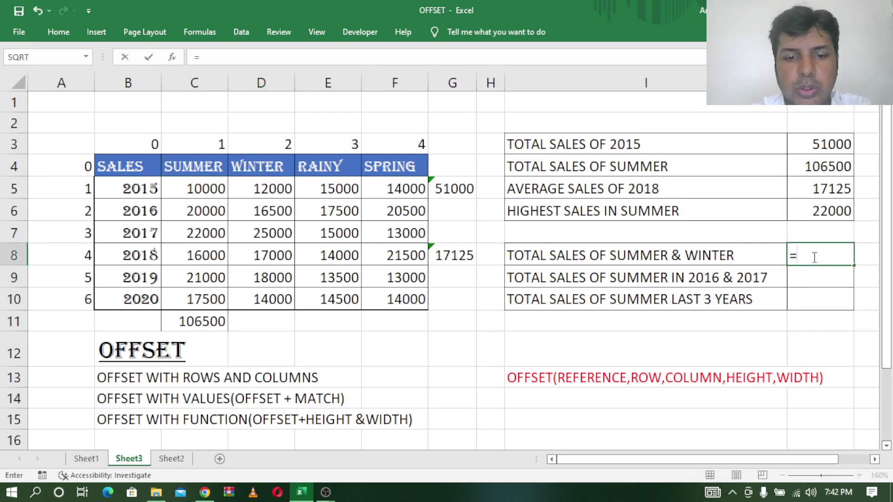
type("SUM")
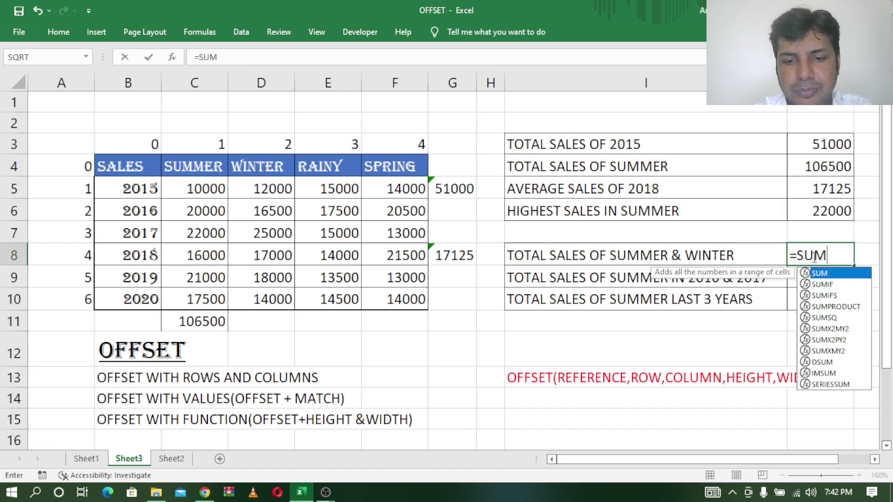
type("(OFF")
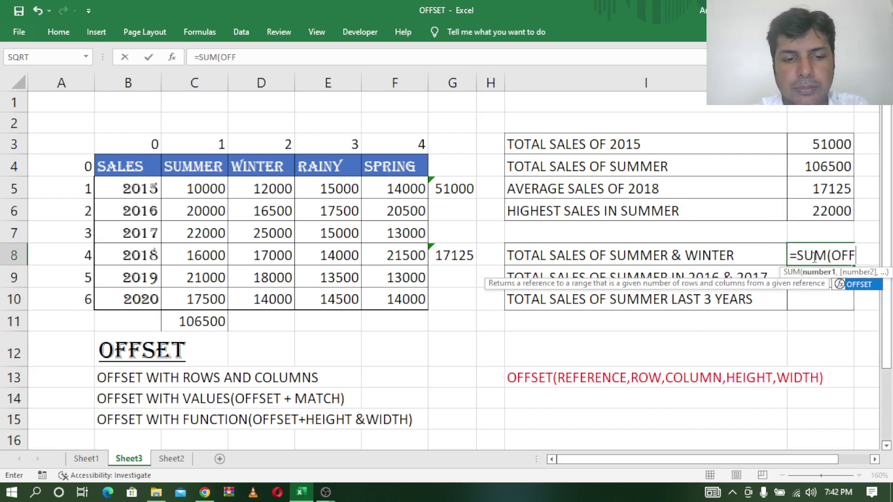
type("SET(")
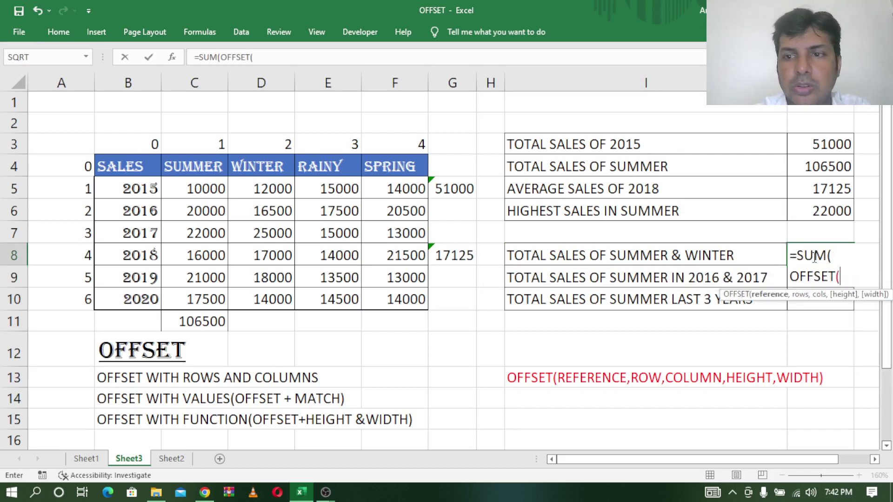
Step: Complete =SUM(OFFSET(B4,1,1,6,2)) in J8, giving a Summer & Winter total of 209000
left_click(135, 164)
type(",")
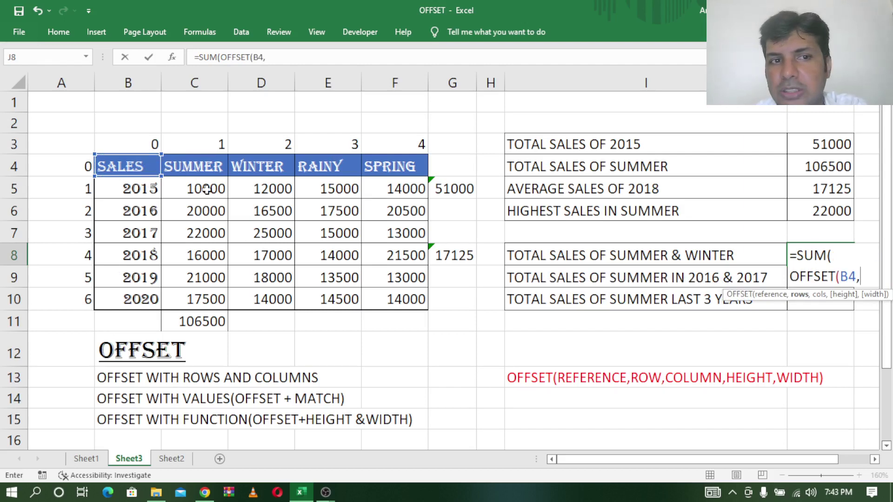
type("1,1,")
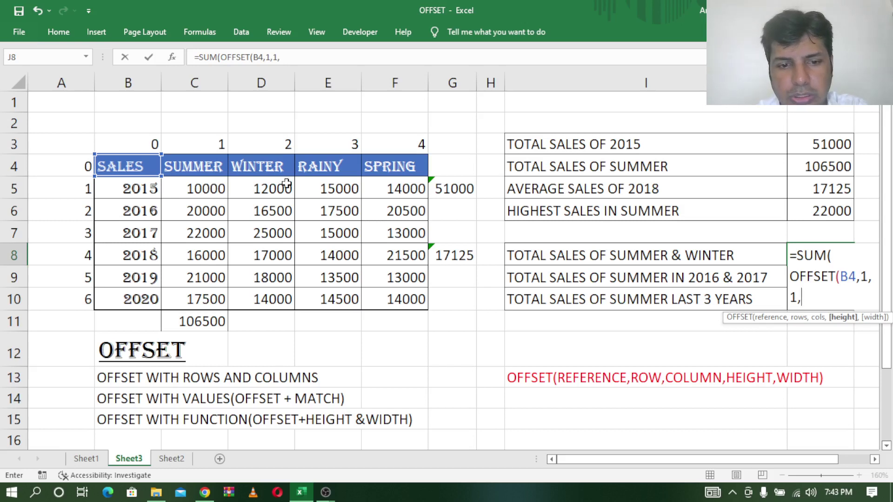
type("6,2")
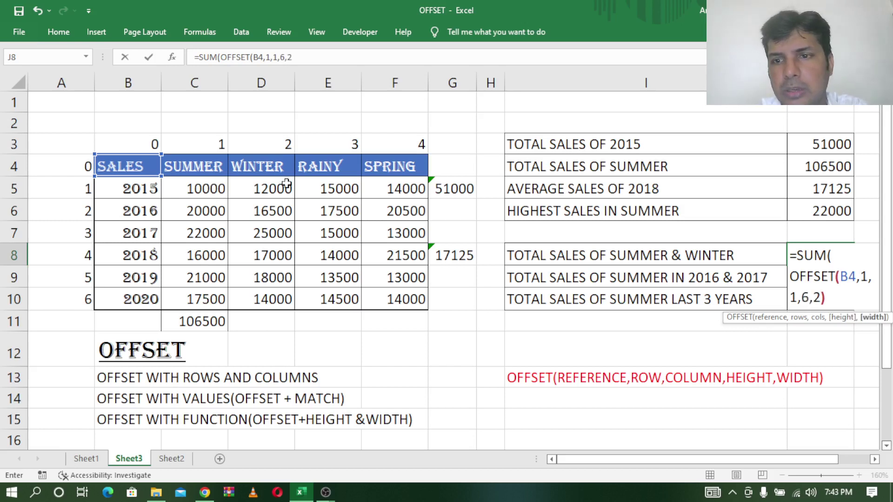
type("))")
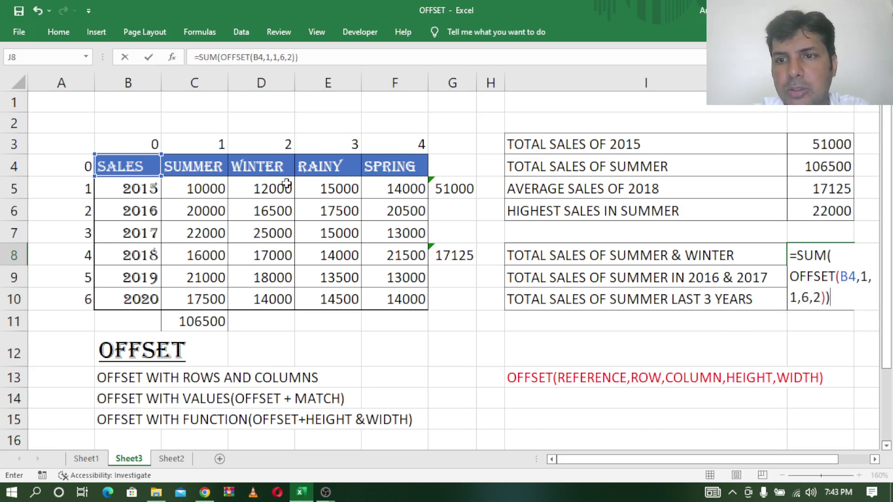
key("Return")
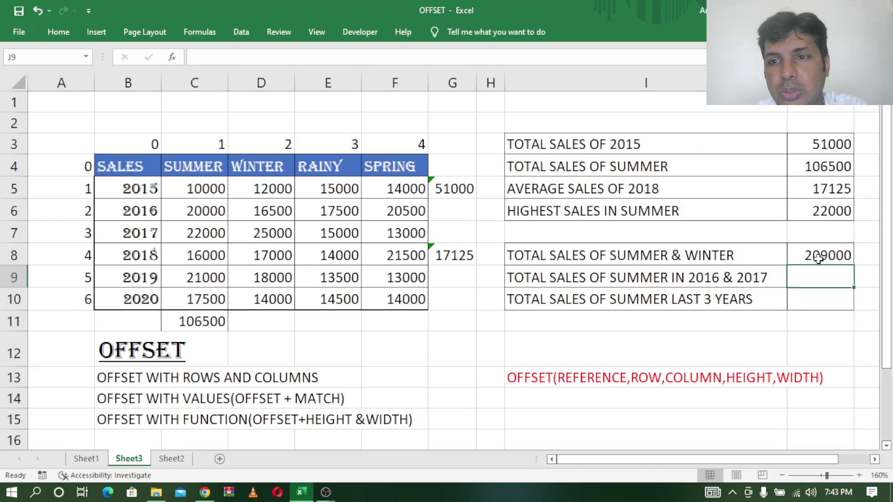
left_click(819, 259)
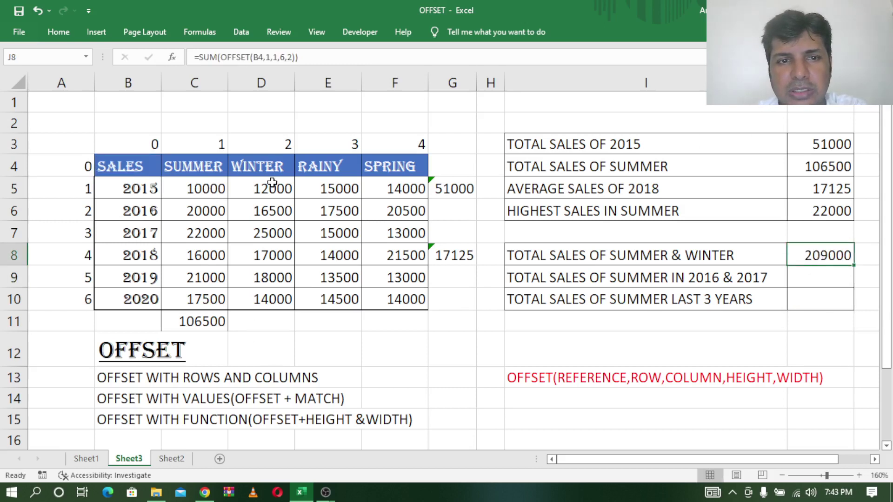
Step: Sum the WINTER sales D5:D10 in D11 to 102500, undoing an accidental blanking of D5
left_click(251, 328)
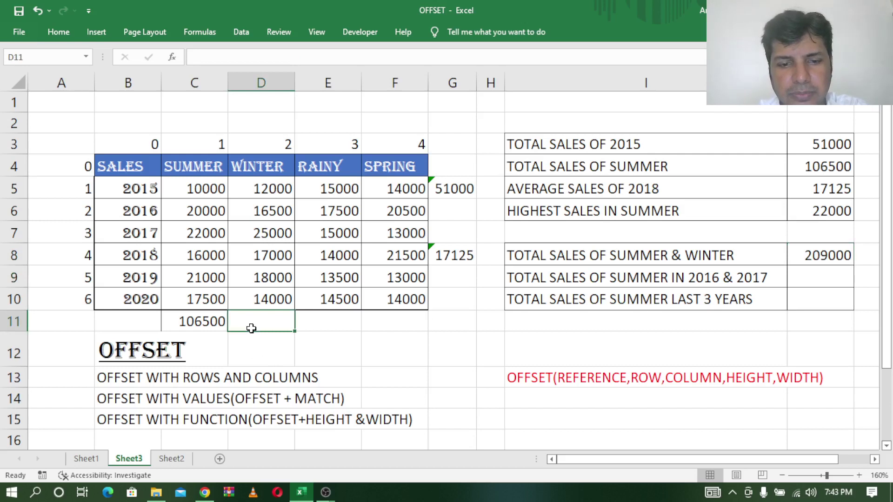
type("SUM(")
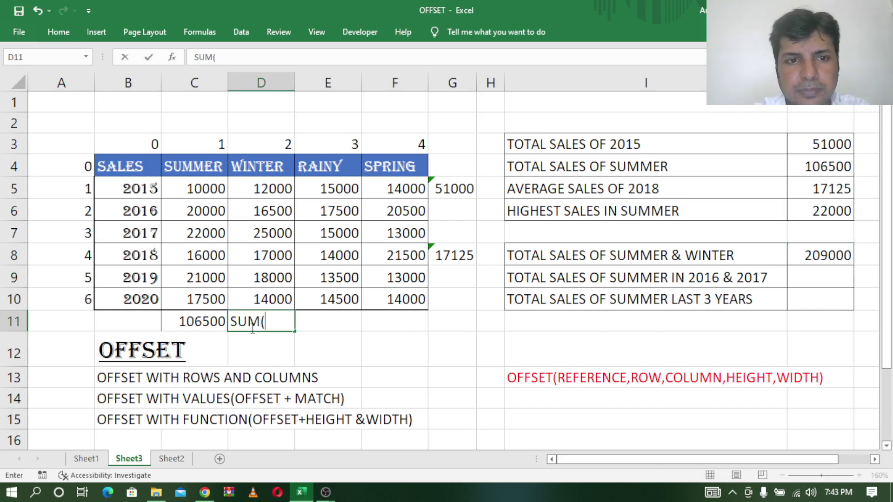
left_click_drag(276, 190, 276, 300)
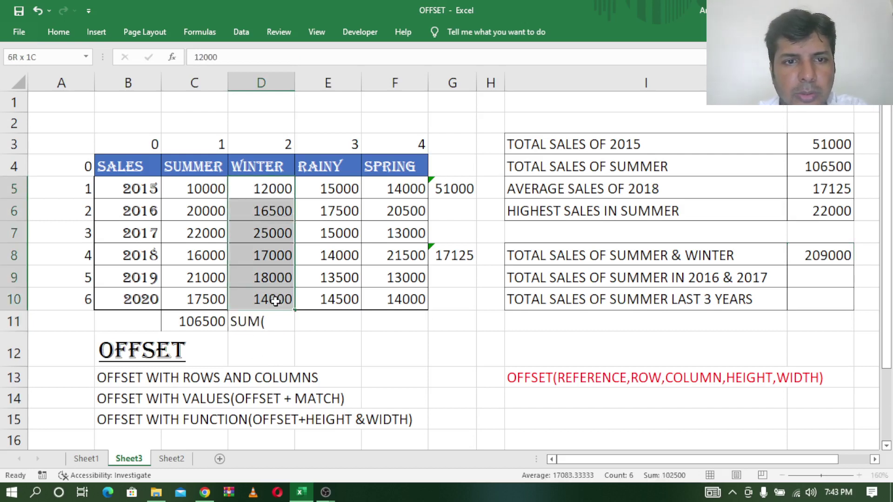
type(")")
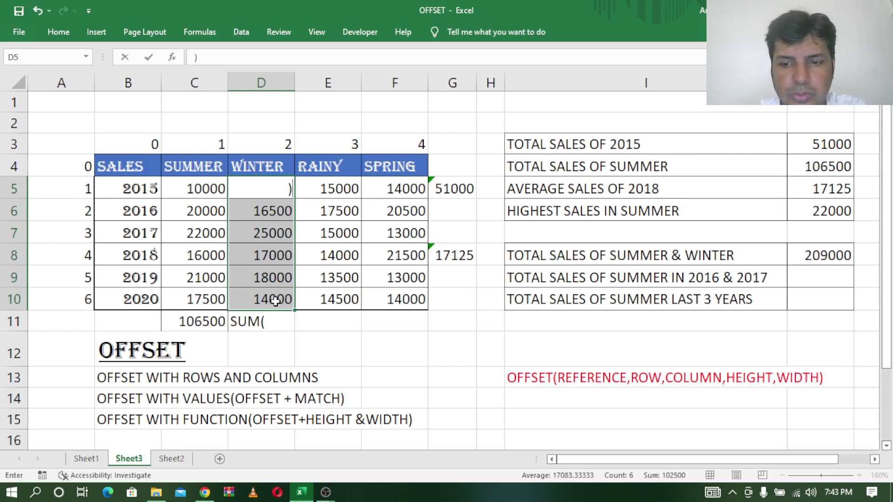
left_click(347, 255)
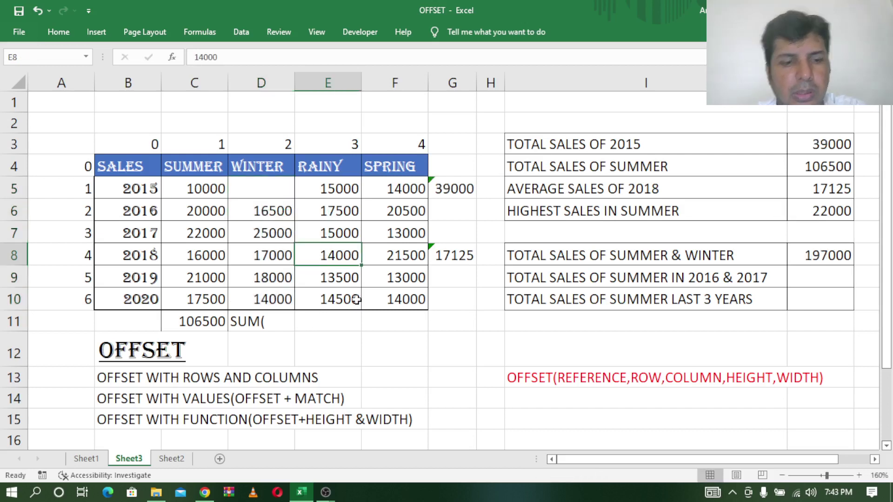
key("ctrl+z")
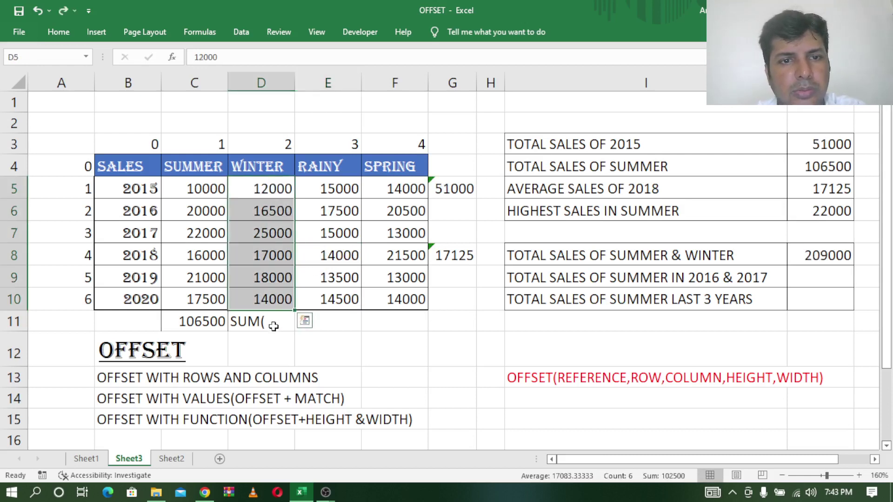
left_click(273, 326)
double_click(238, 321)
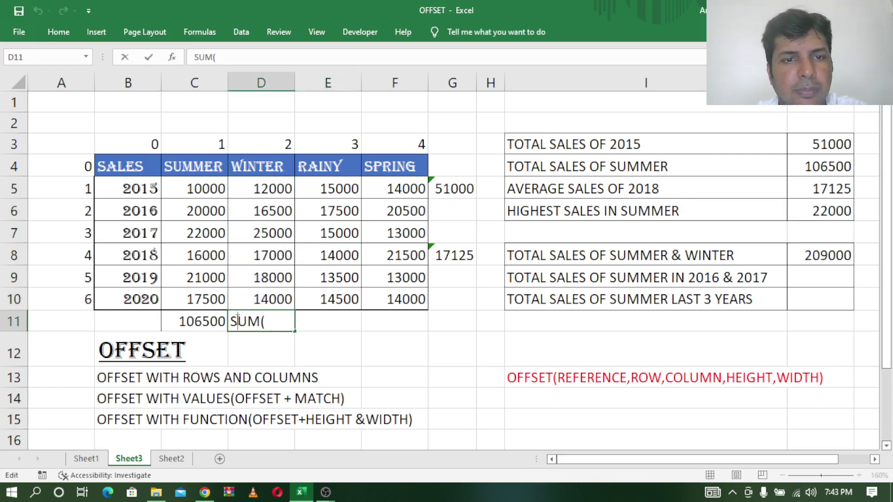
type("=")
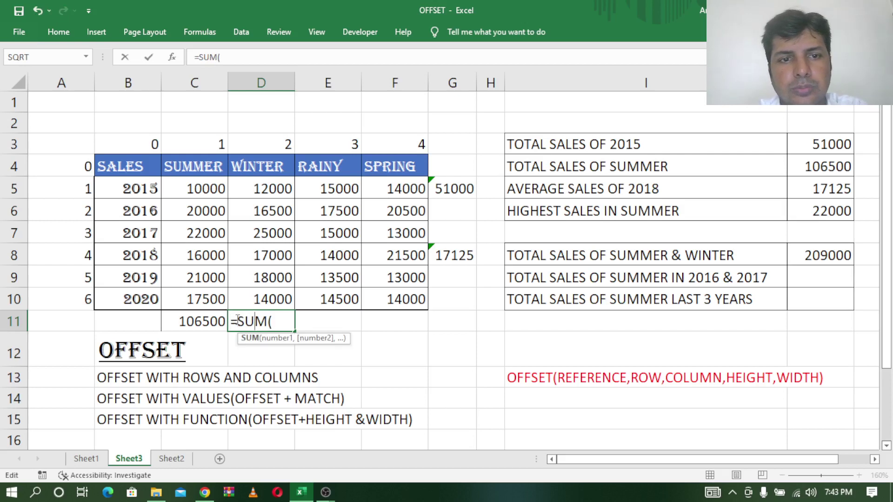
left_click(288, 187)
left_click_drag(287, 187, 268, 298)
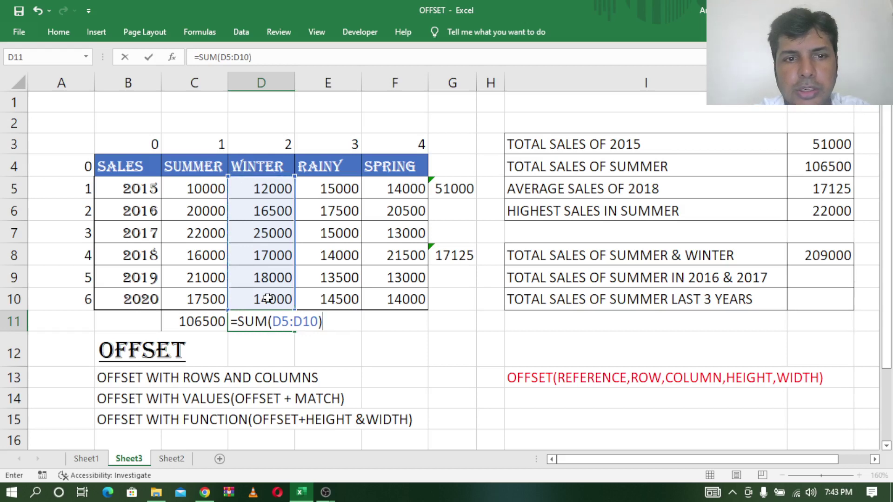
key("Return")
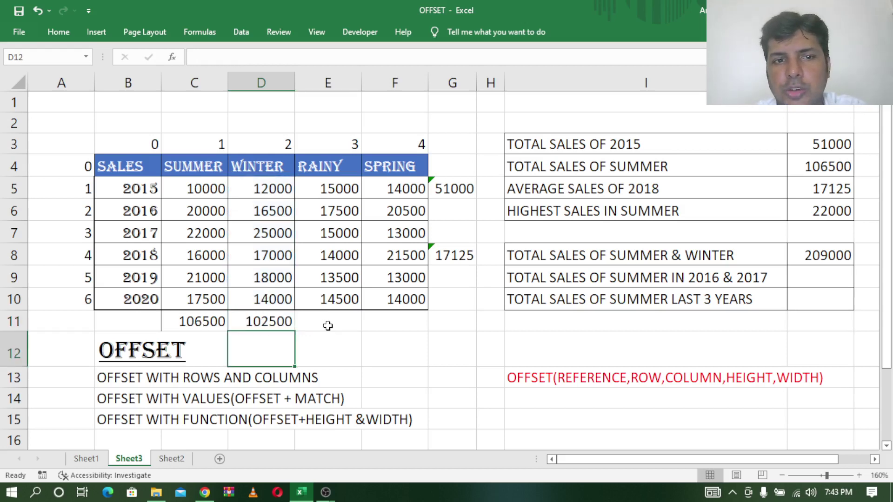
Step: Enter =C11+D11 in E11 to confirm the combined 209000 total
left_click(328, 326)
type("=")
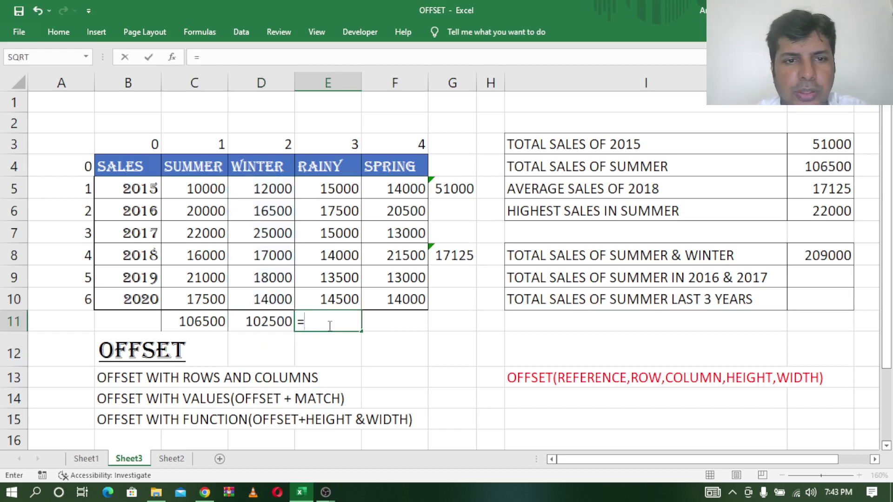
left_click(193, 322)
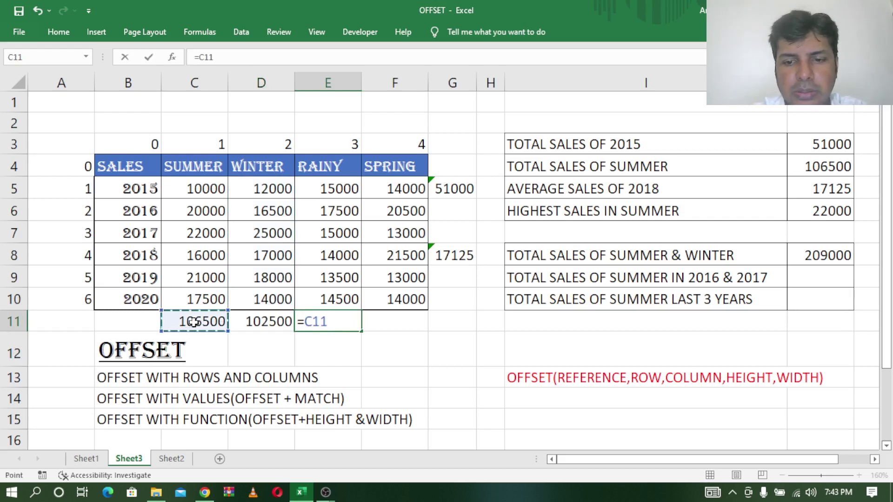
type("+")
left_click(278, 323)
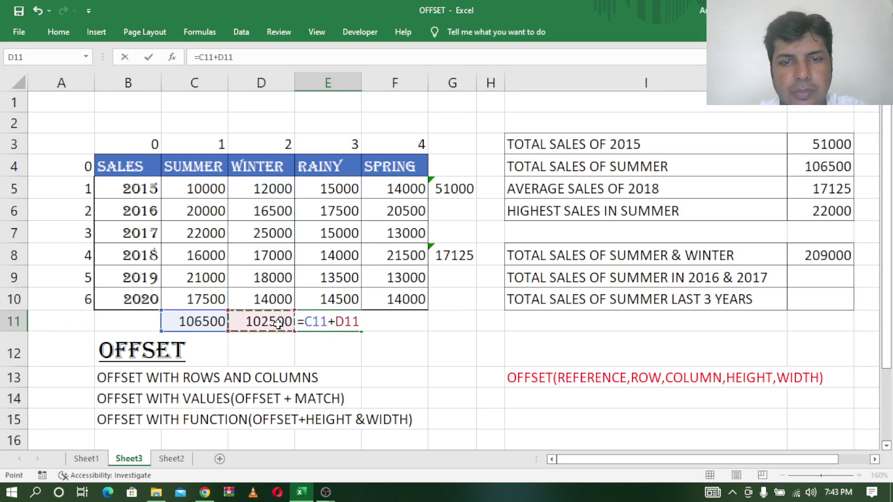
key("Return")
left_click(335, 323)
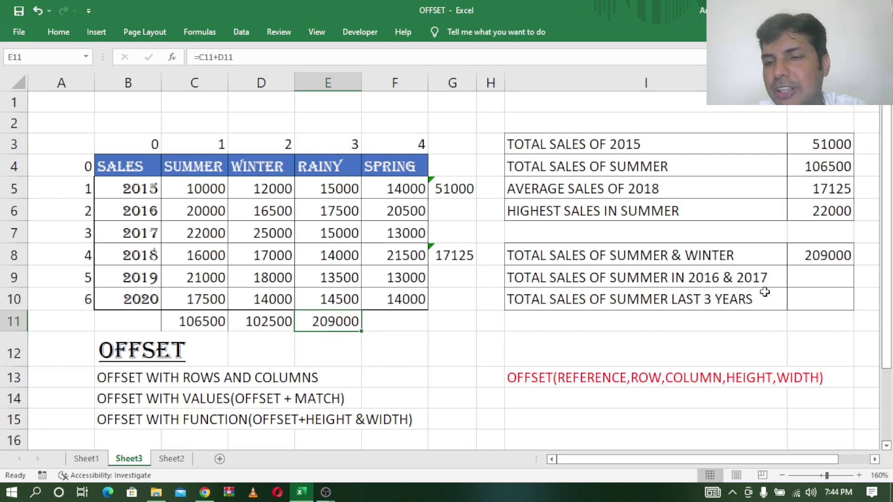
left_click(816, 279)
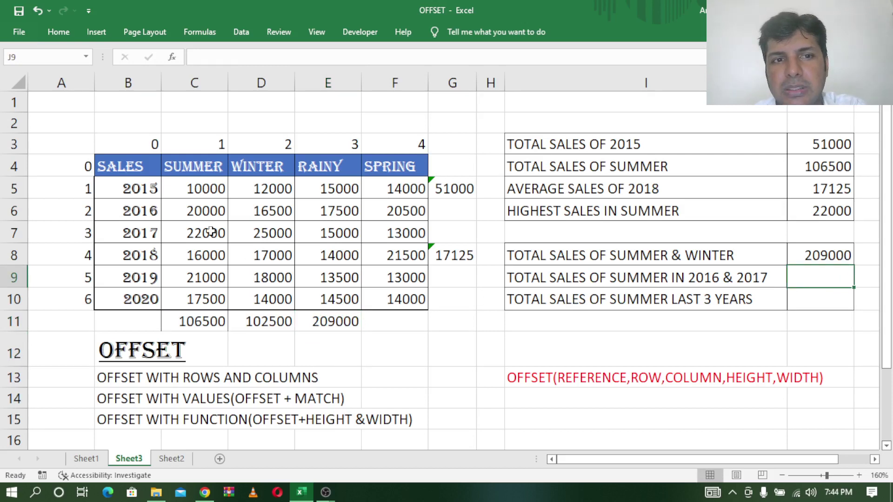
Step: Check the 2016 SUMMER figure, then begin =SUM(OFFSET( in J9, correcting typos
left_click(205, 208)
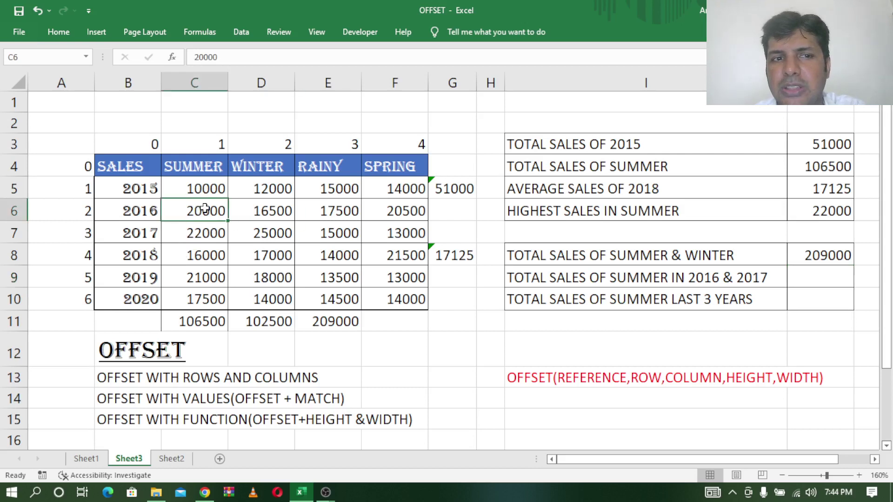
left_click(793, 278)
type("=O")
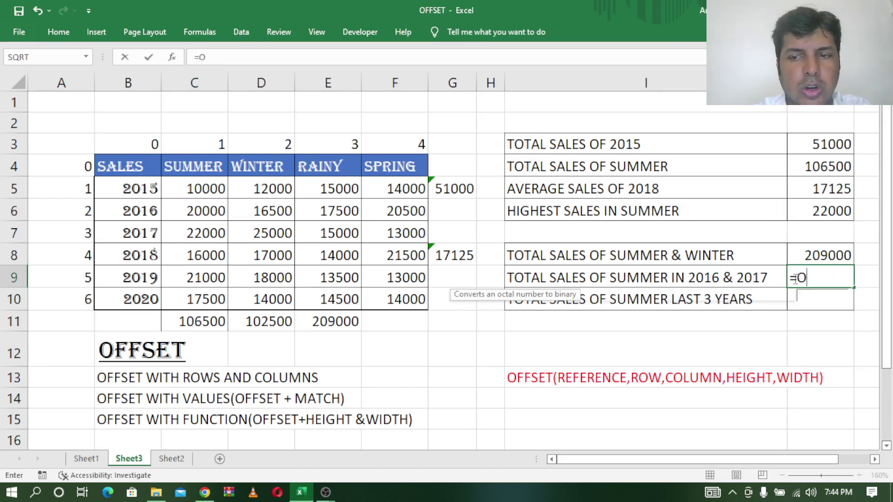
type("FF")
key("BackSpace")
key("BackSpace")
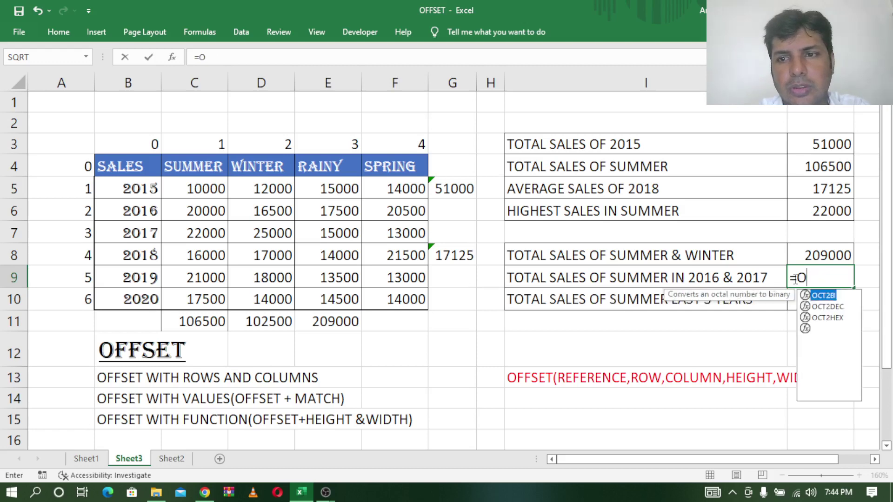
key("BackSpace")
key("BackSpace")
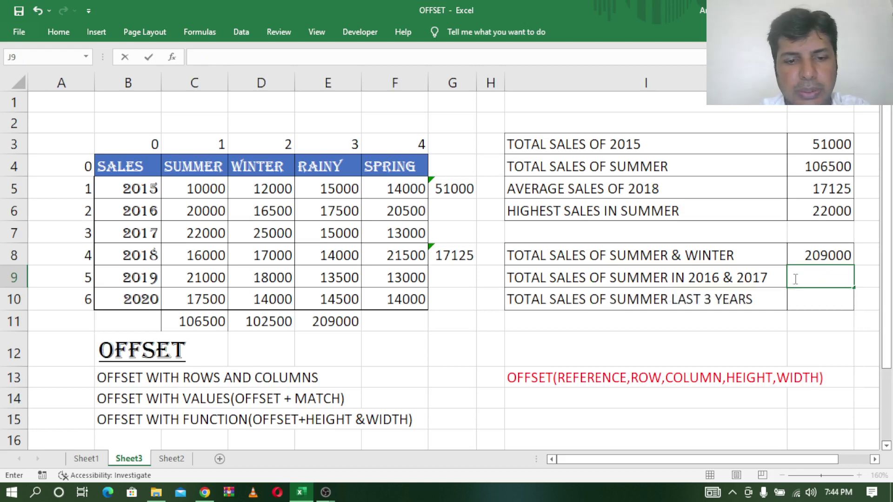
type("=SUM")
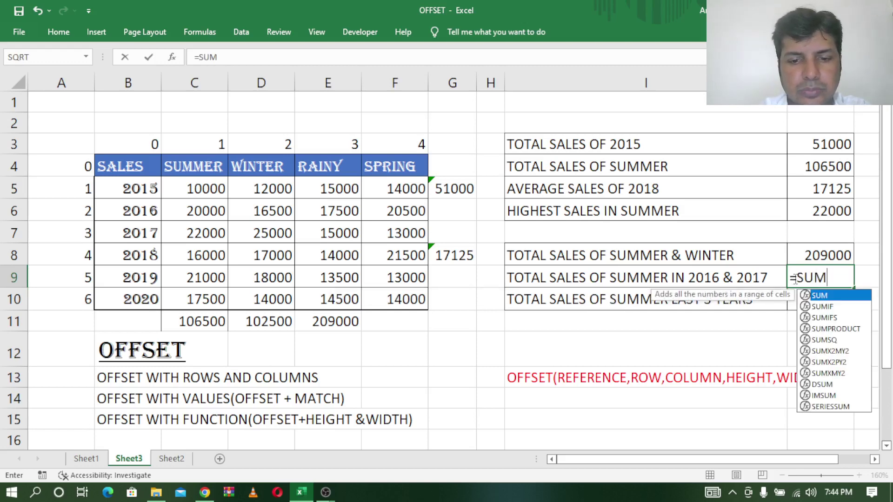
type("(OFF")
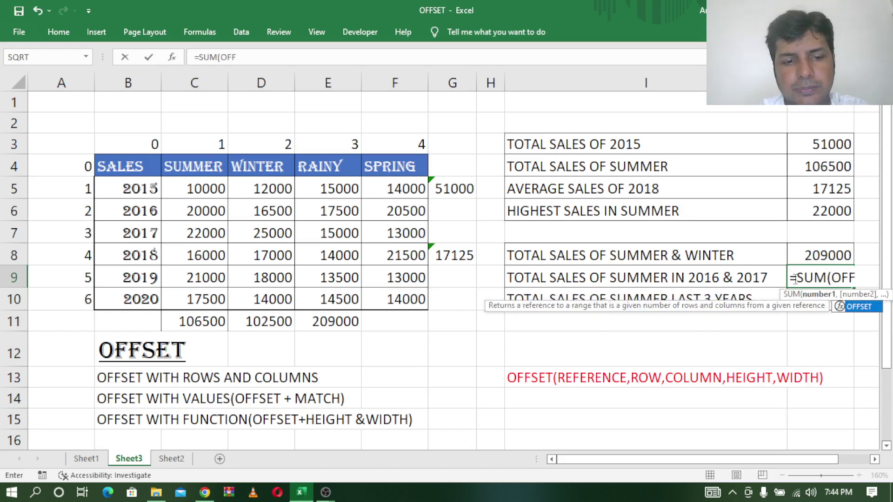
type("SE")
key("BackSpace")
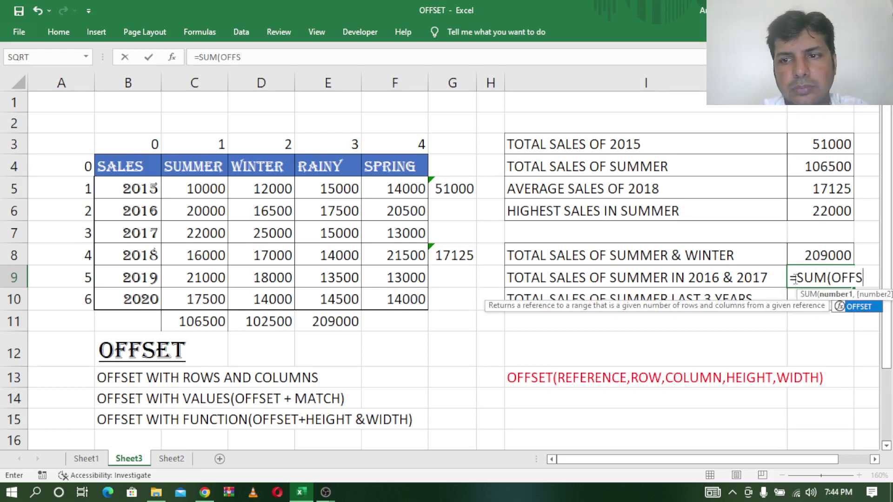
type("ET(")
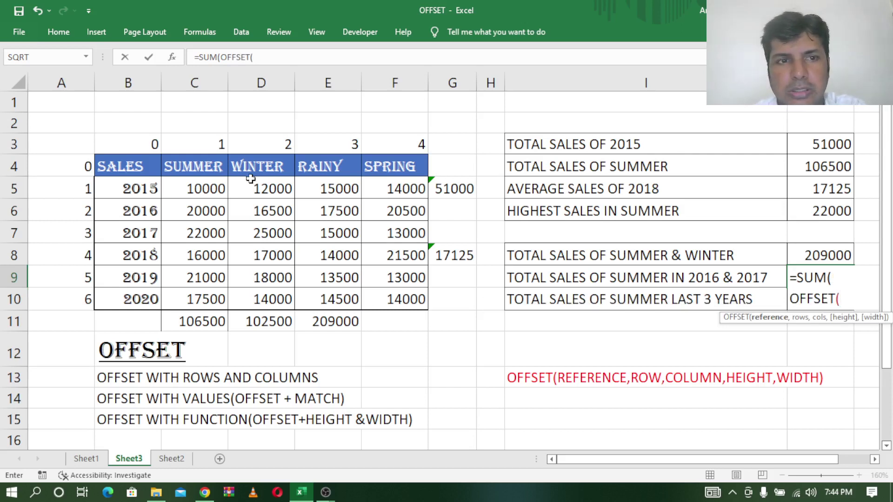
Step: Complete =SUM(OFFSET(B4,2,1,2,1)) in J9, accepting the suggested correction, to get 42000
left_click(128, 167)
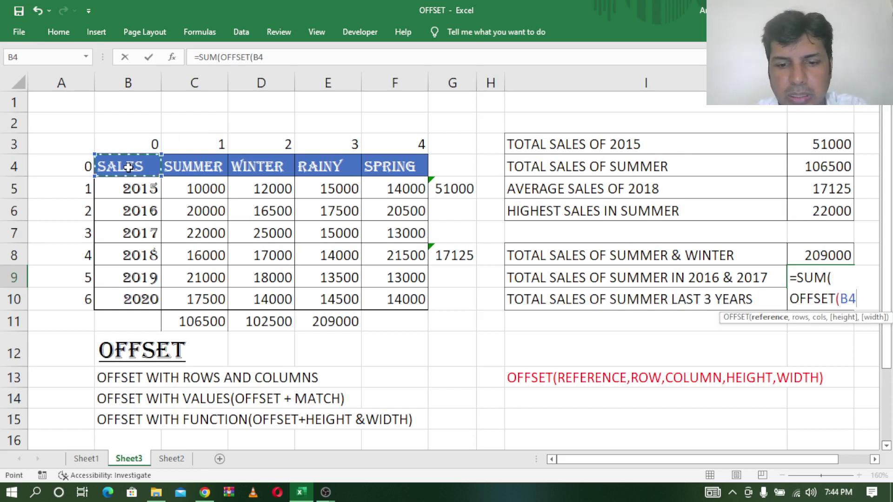
type(",")
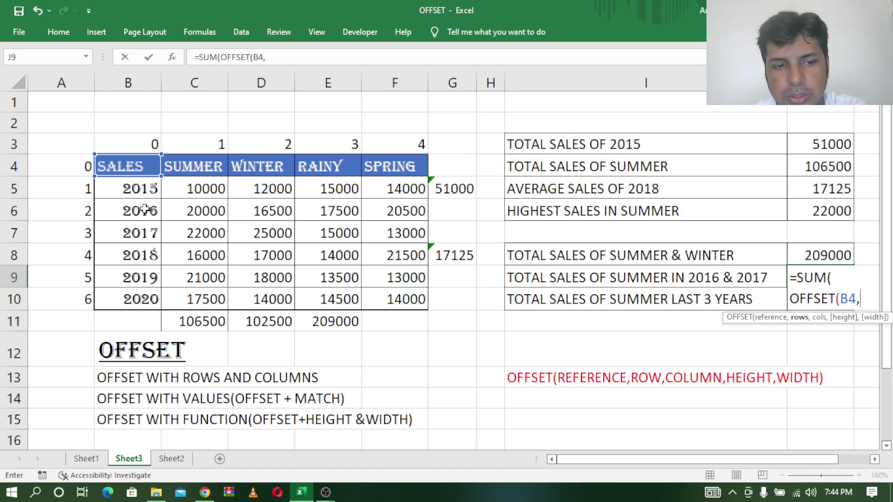
type("2,1,")
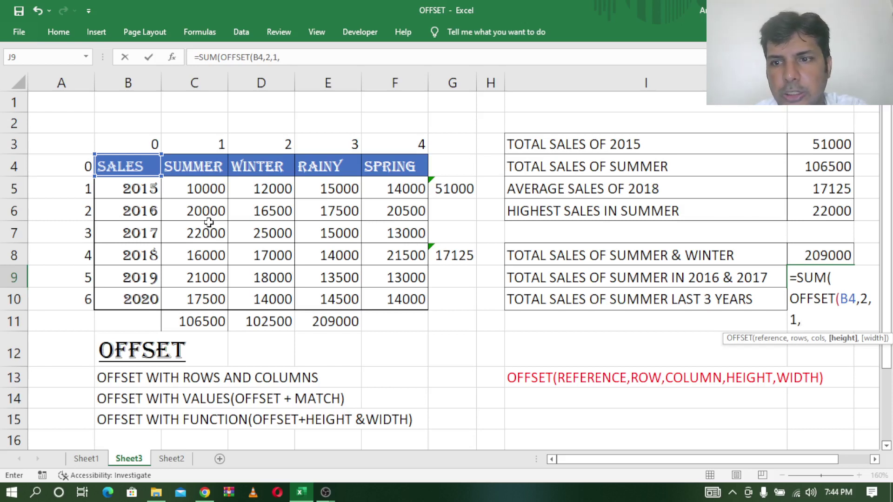
type("2,")
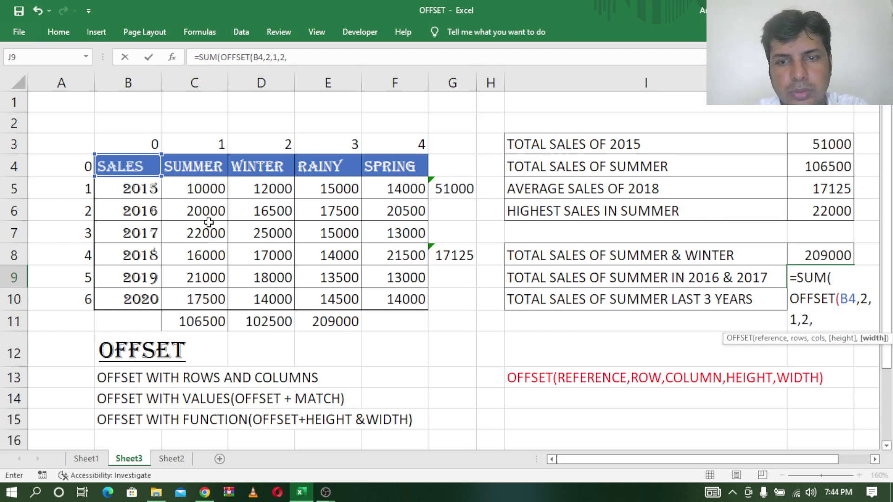
type("1")
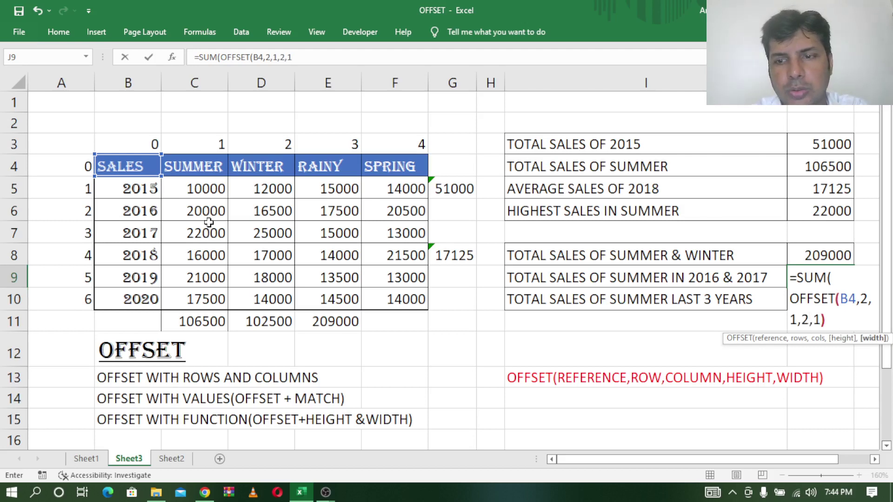
type(")")
key("Return")
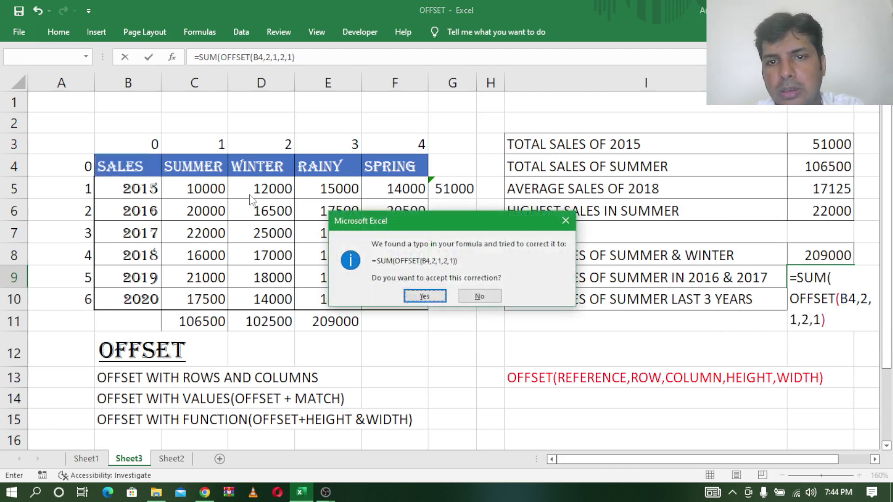
left_click(424, 296)
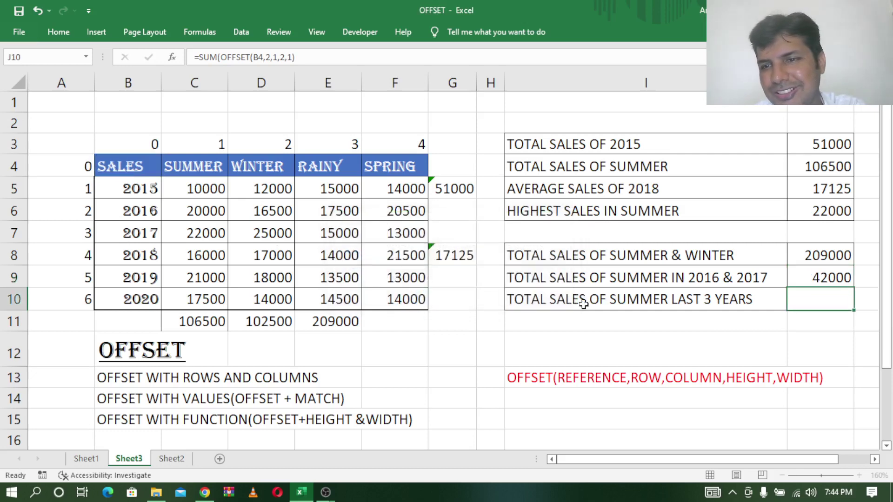
left_click(833, 278)
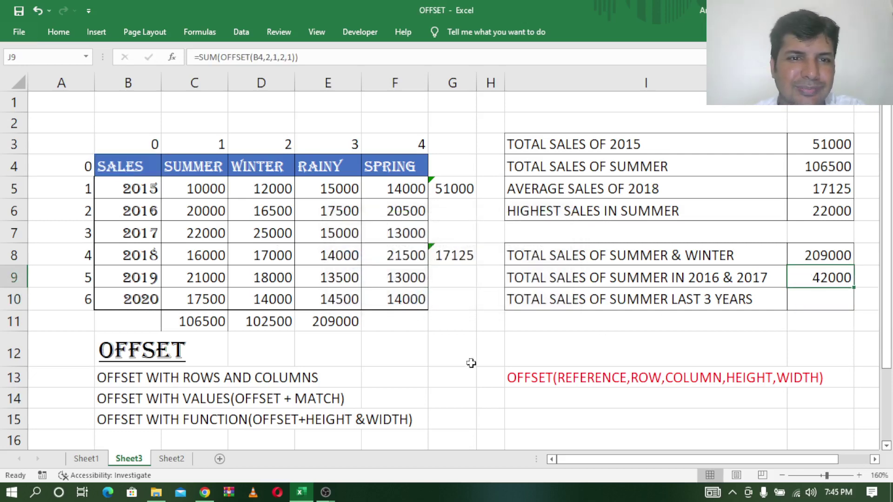
left_click(199, 209)
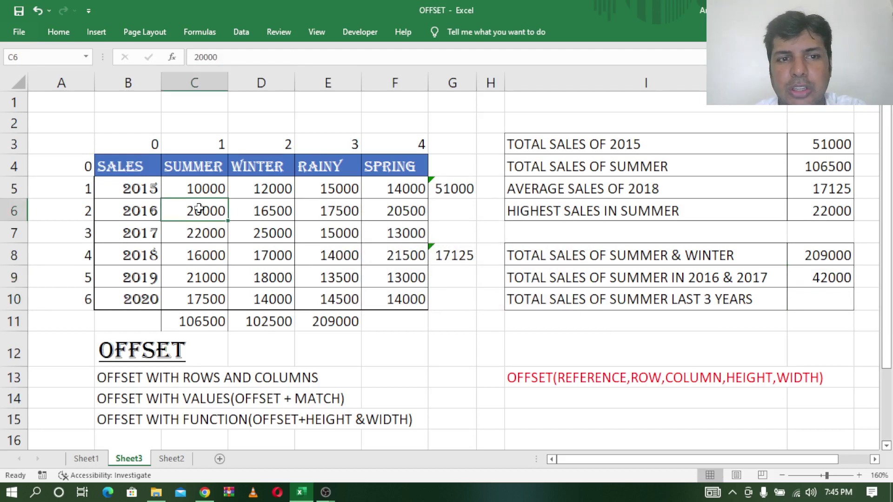
left_click_drag(199, 208, 200, 231)
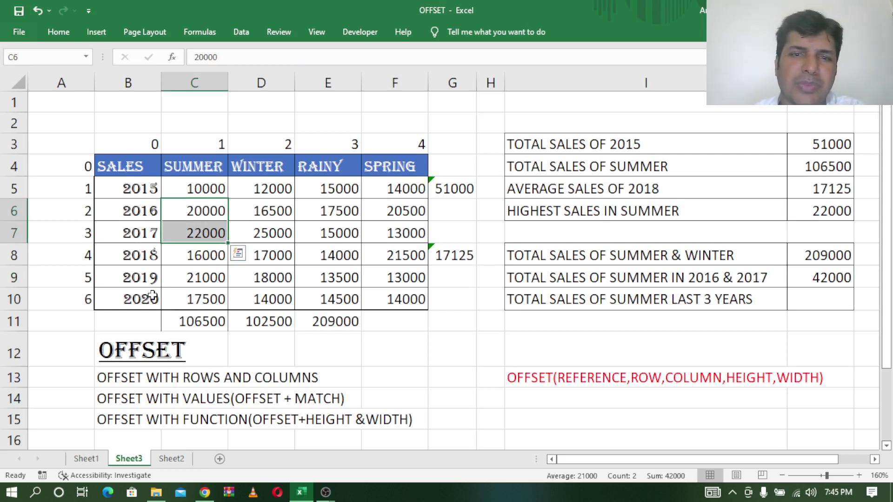
left_click(811, 298)
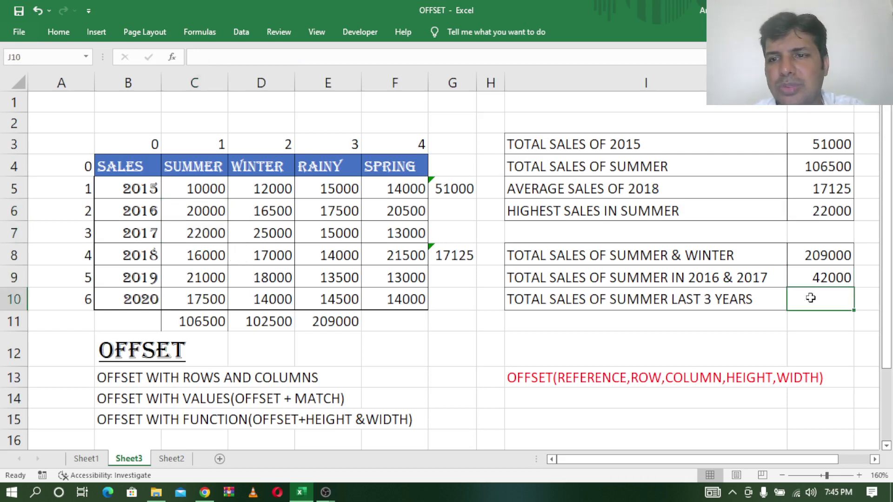
Step: Enter =SUM(OFFSET(B4,6,1,-3,1)) in J10, giving a last-3-years summer total of 54500
type("=SUM")
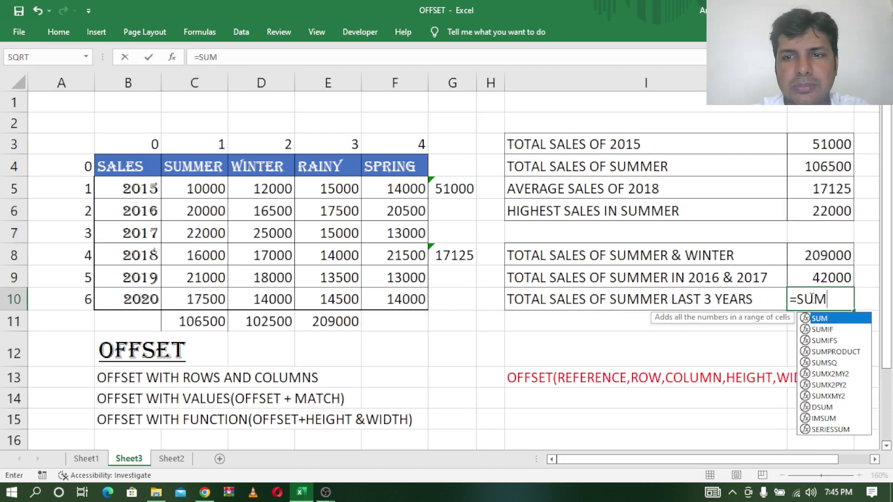
type("(OFF")
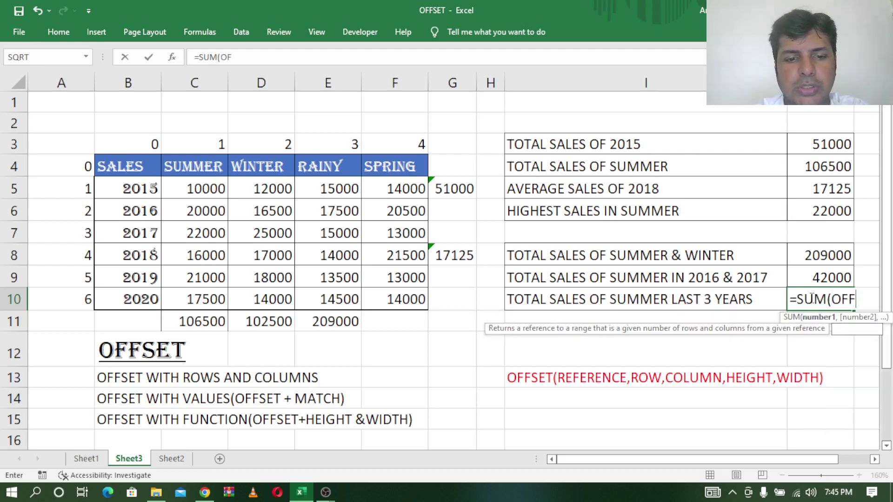
type("SET(")
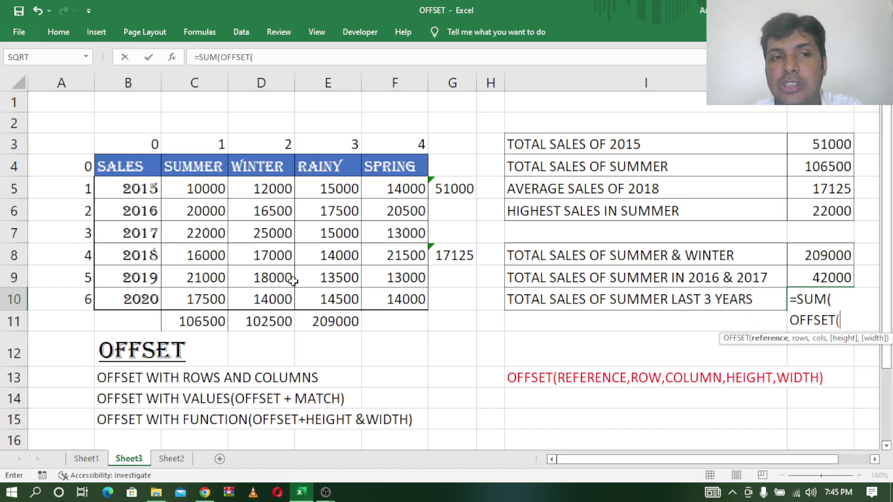
left_click(124, 162)
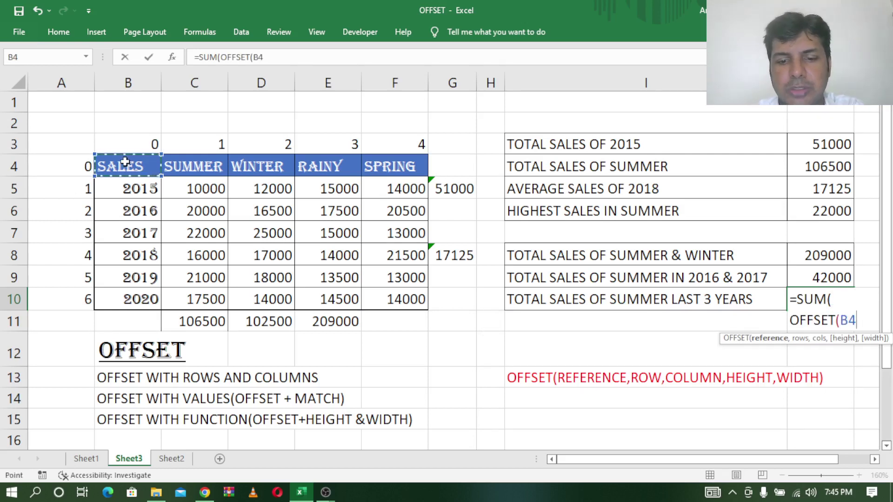
type(",")
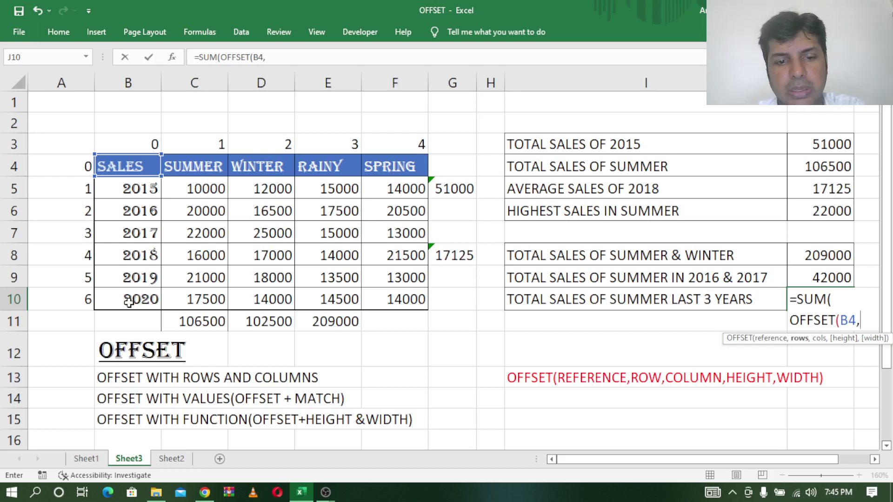
type("6,")
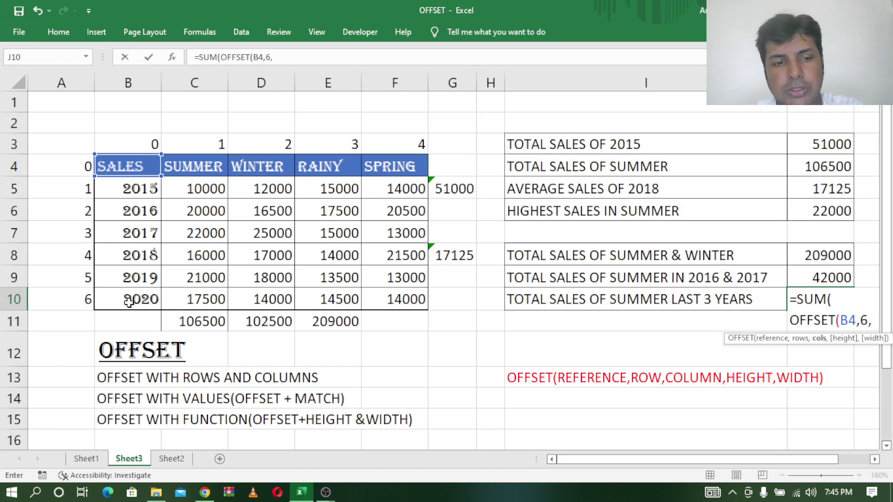
type("1,")
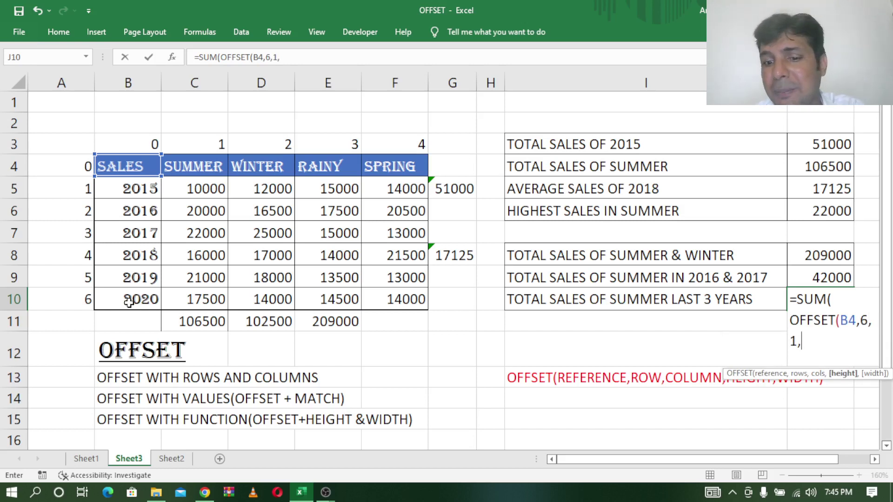
type("-3")
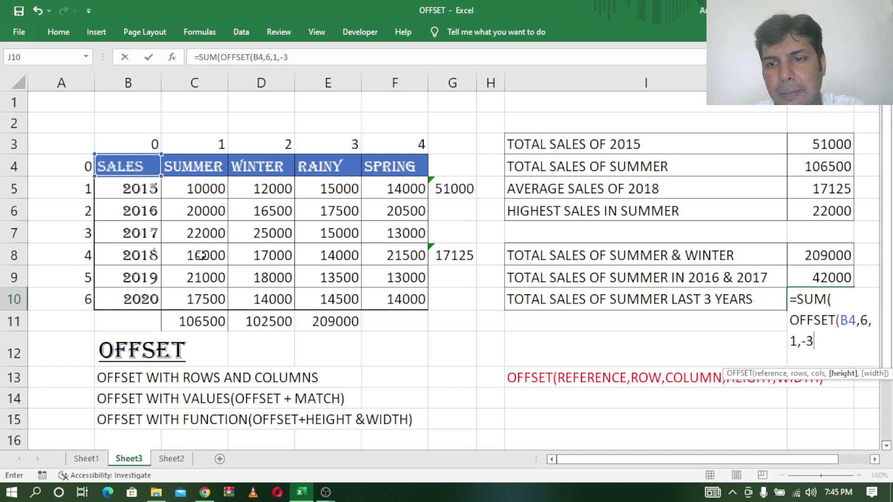
type(",")
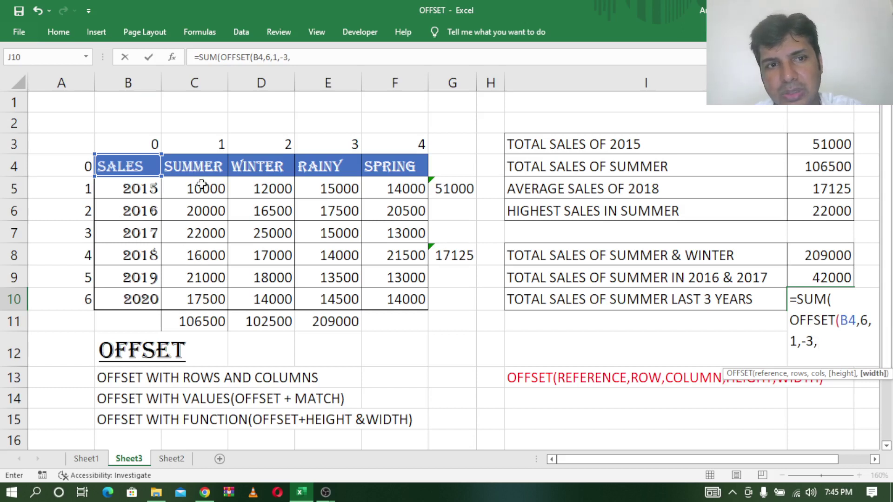
type("1")
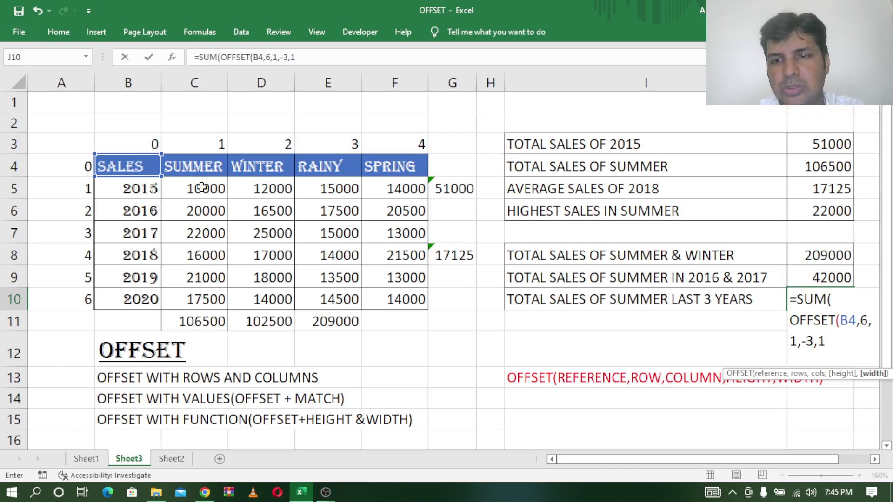
type("))")
key("Return")
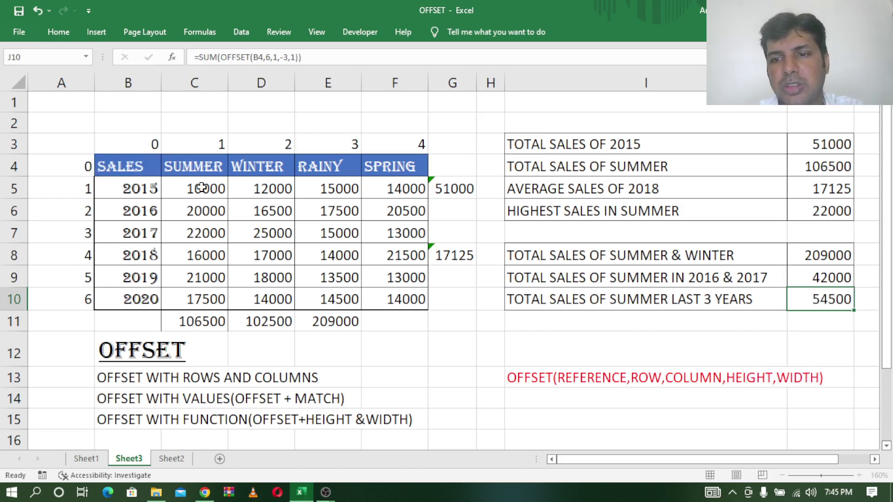
left_click(813, 296)
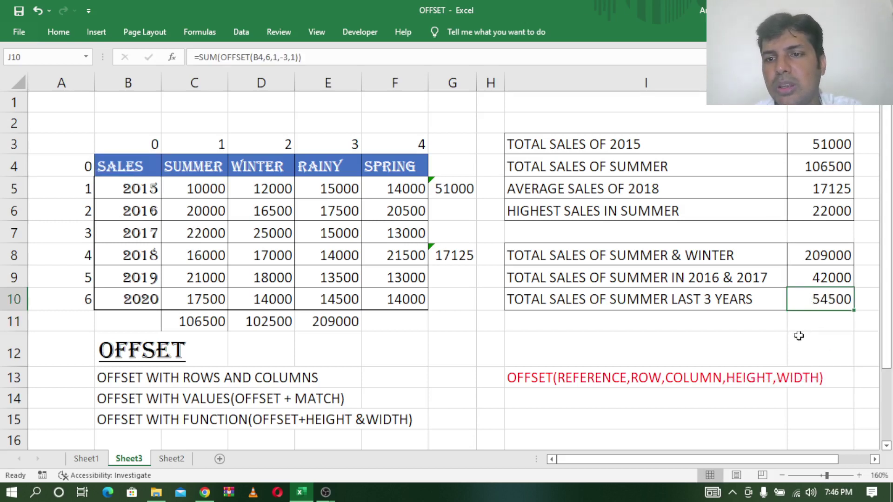
left_click(394, 352)
Step: Enter =C8+C9+C10 in F12, confirming the 2018–2020 summer total of 54500
type("=")
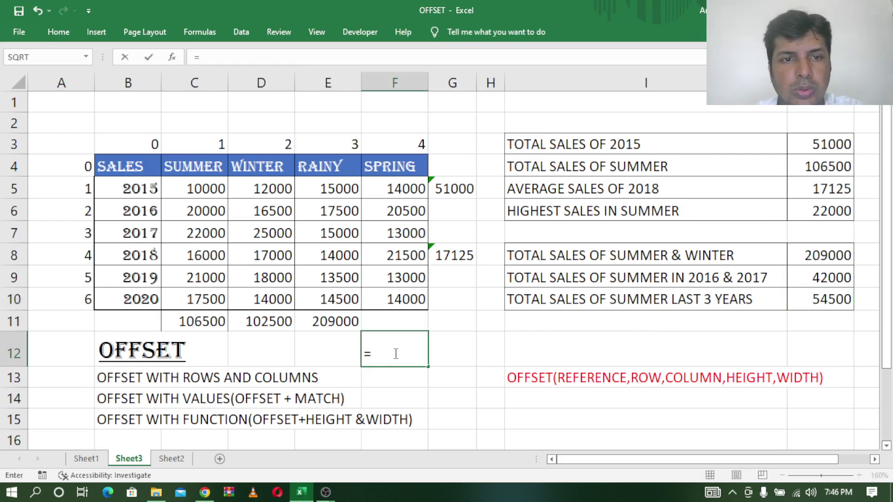
left_click(195, 256)
type("+")
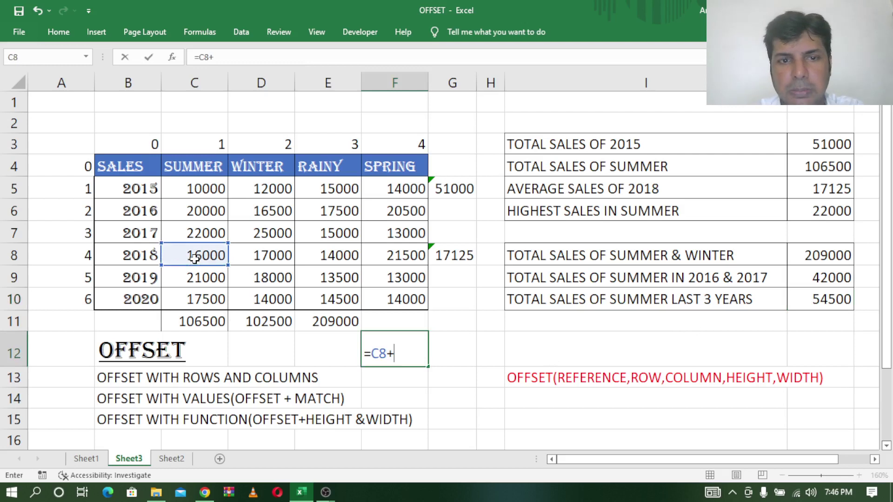
left_click(195, 281)
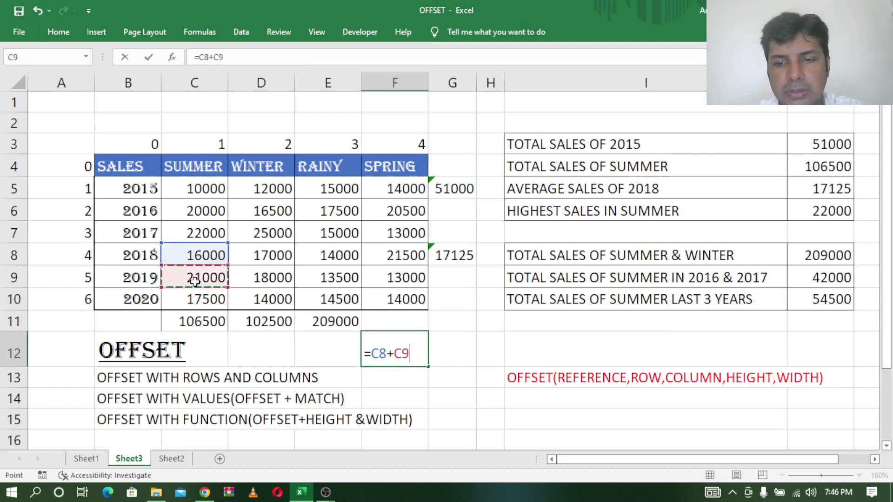
type("+")
left_click(207, 301)
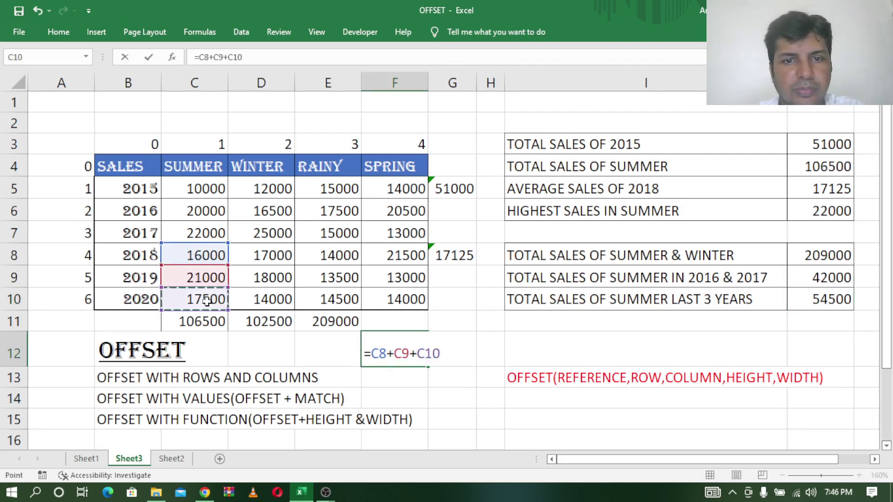
key("Return")
left_click(404, 355)
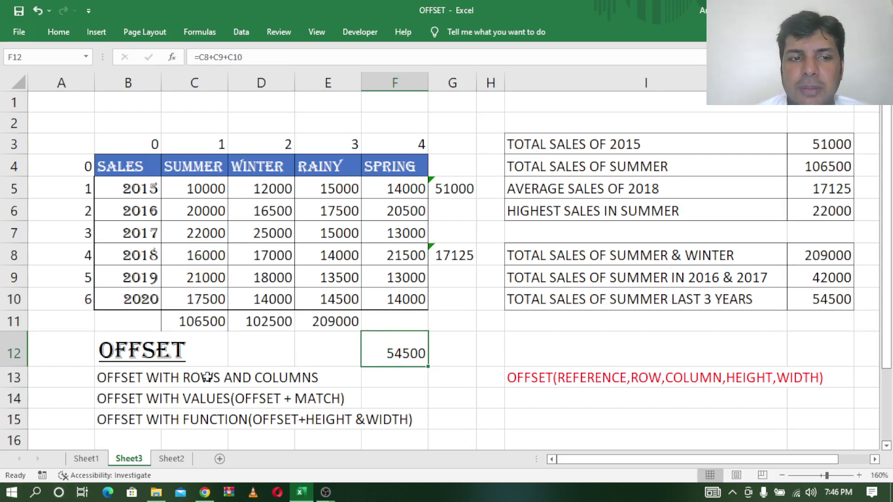
left_click(139, 379)
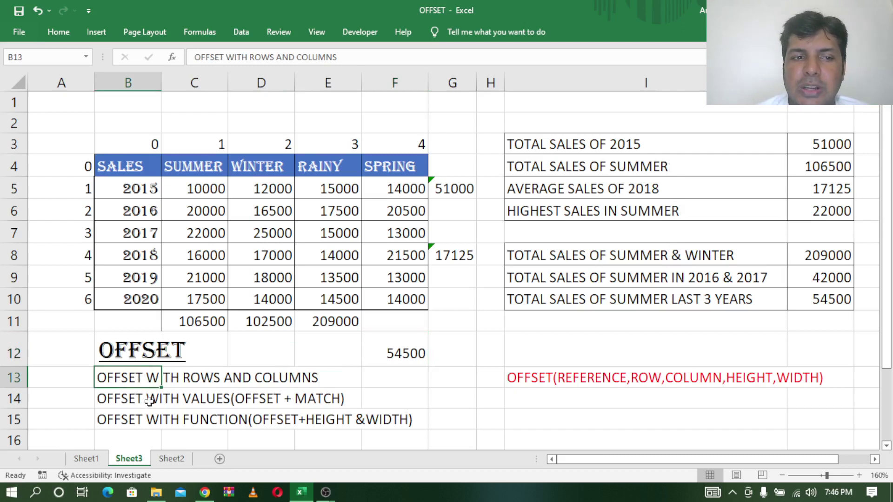
left_click(145, 397)
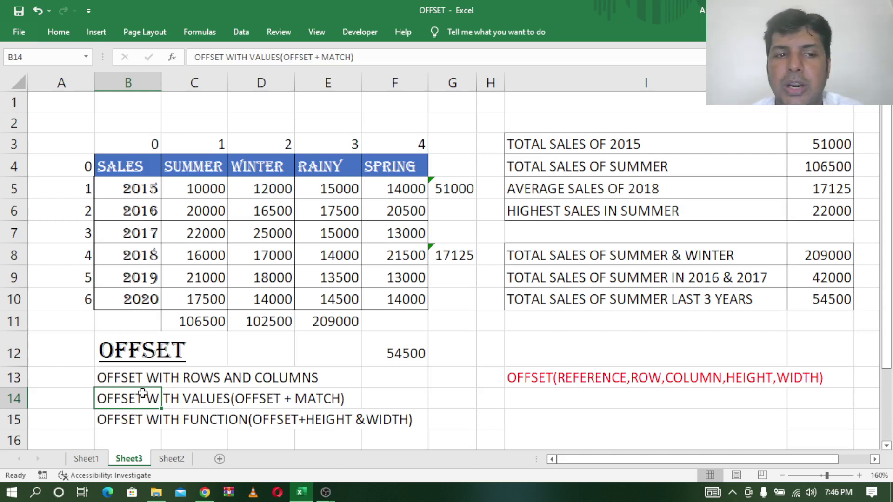
left_click(117, 420)
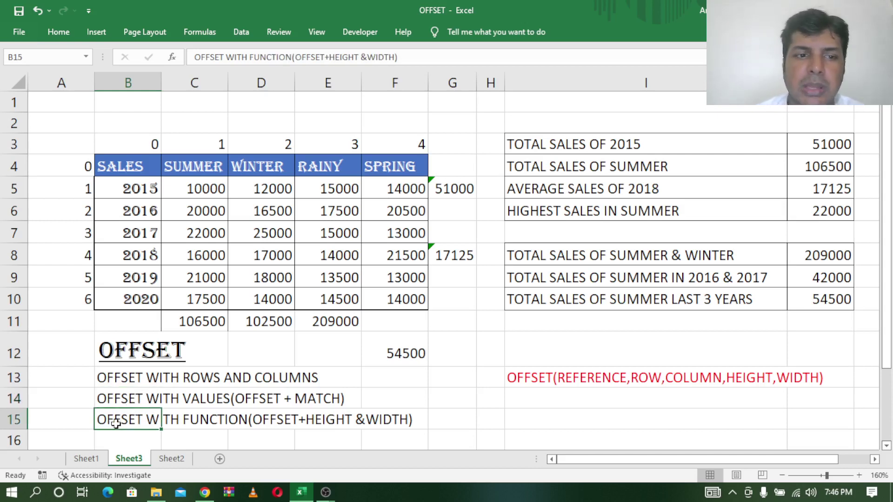